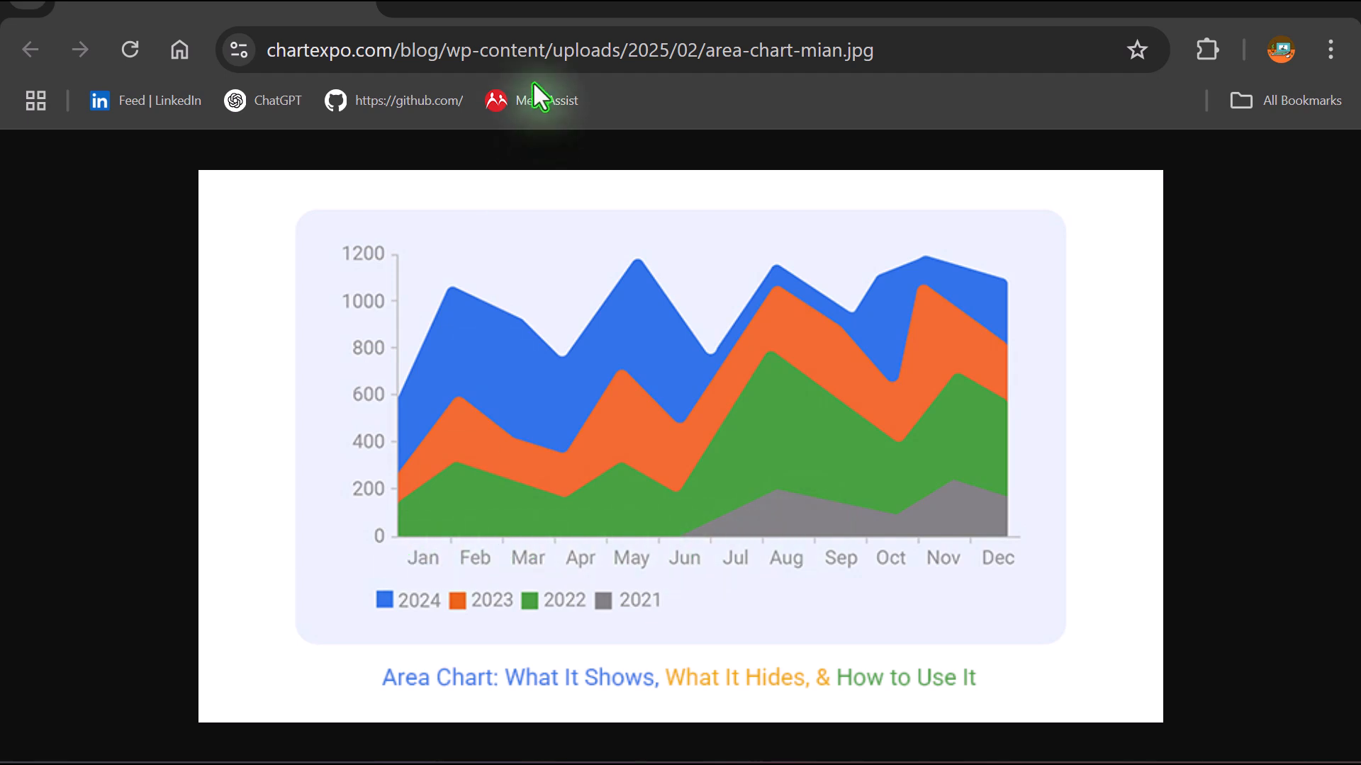
Switch to the Excel workbook, insert a 2-D Area chart from the range A3:D8, and place it beside the sales table
click(517, 8)
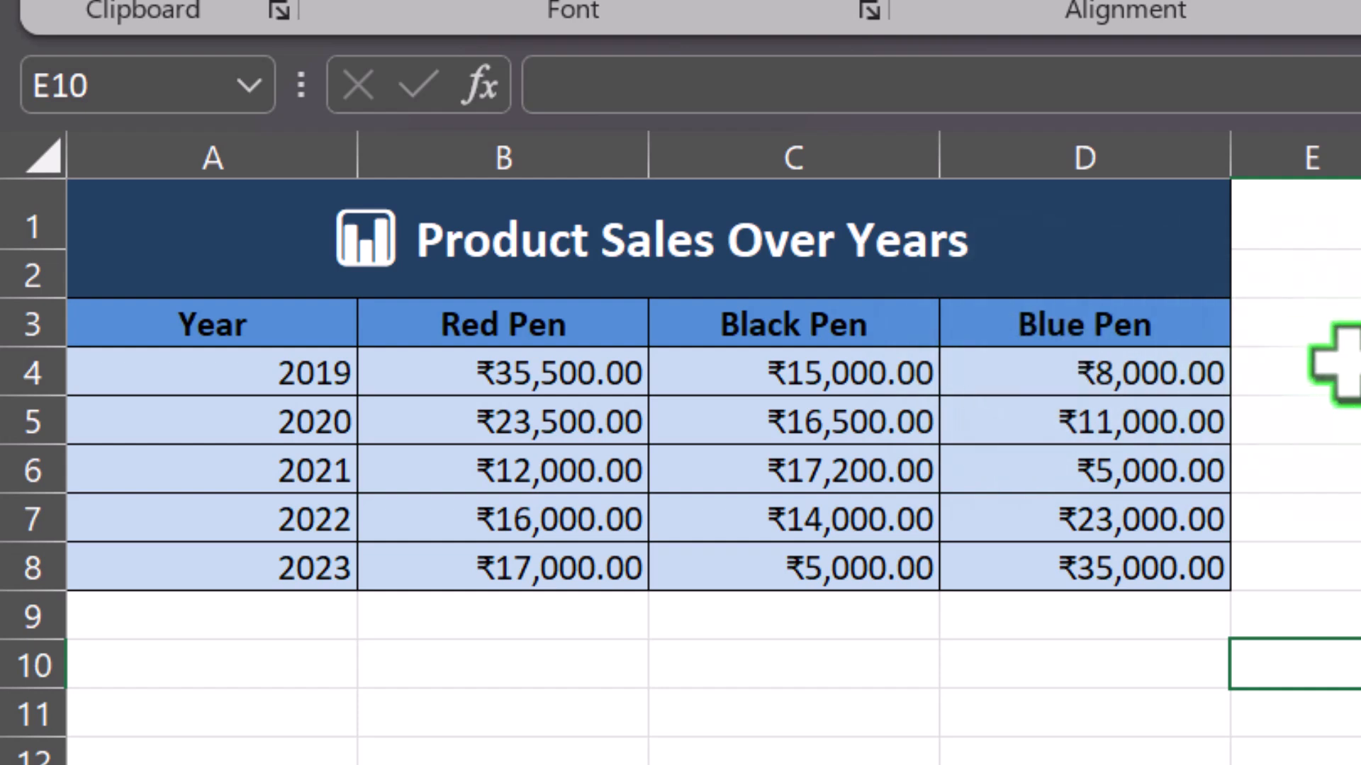
click(1108, 294)
click(153, 327)
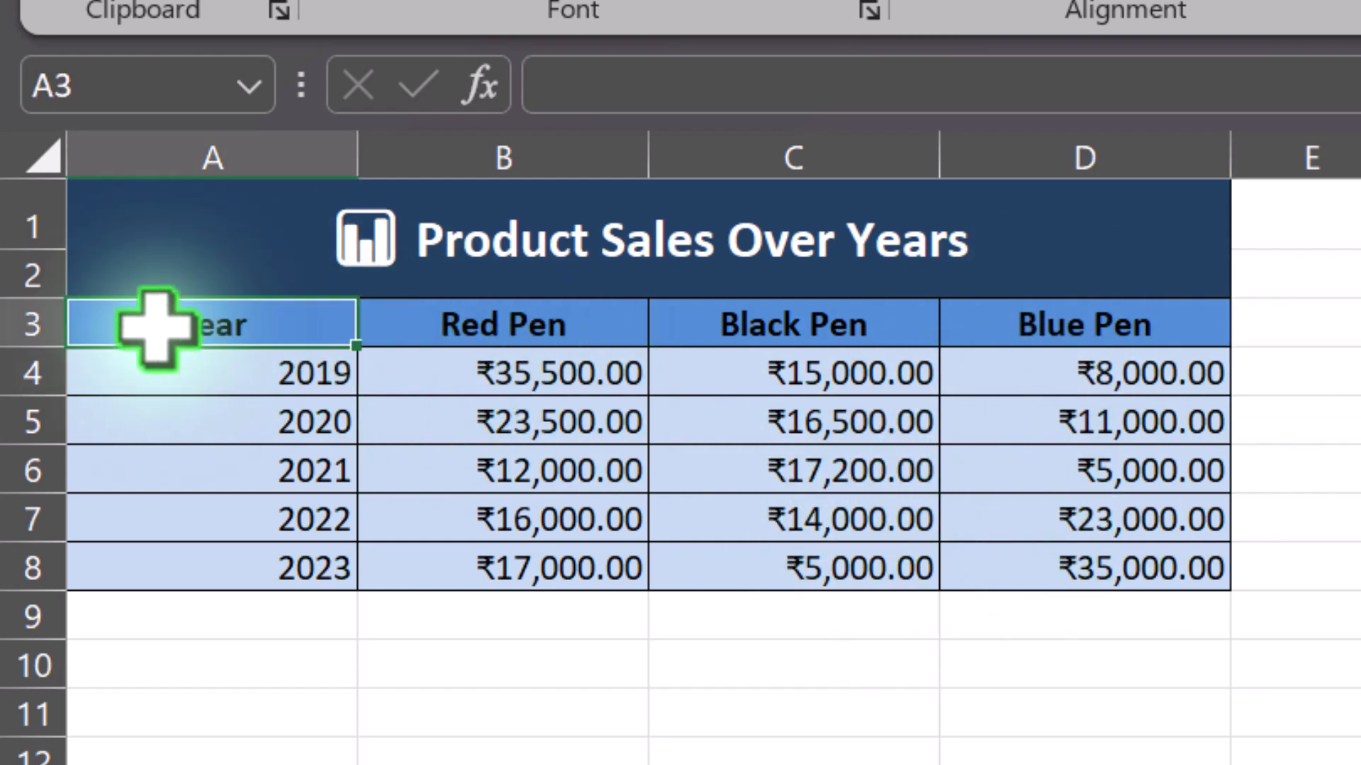
drag(153, 328, 1180, 559)
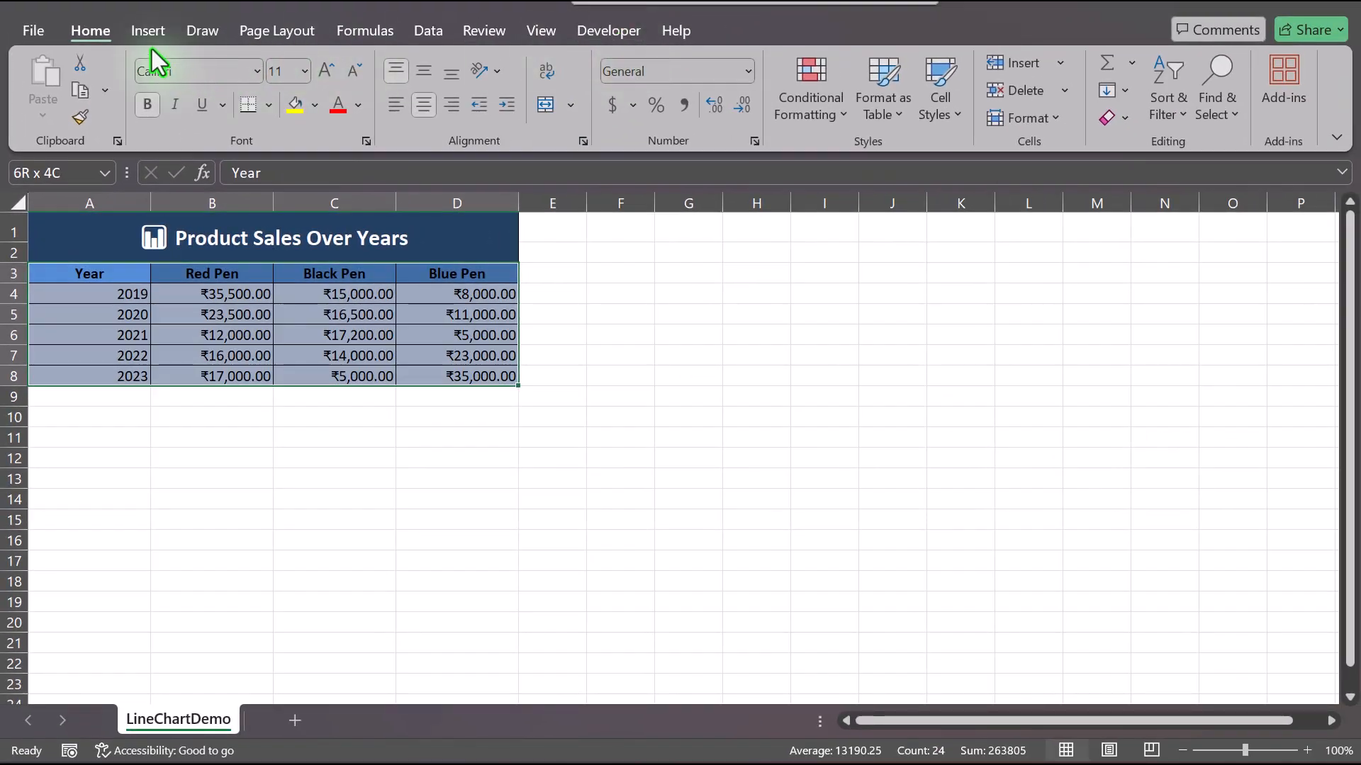
click(146, 32)
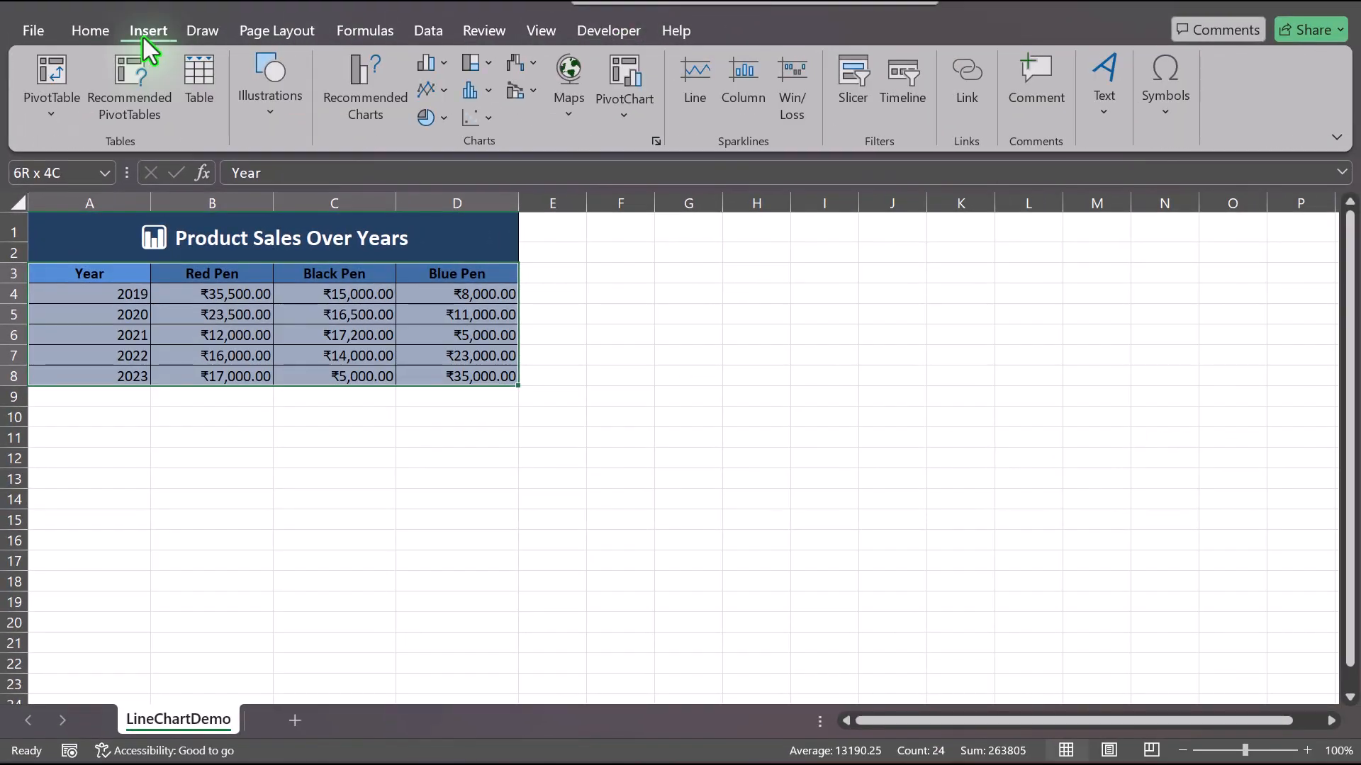
click(445, 100)
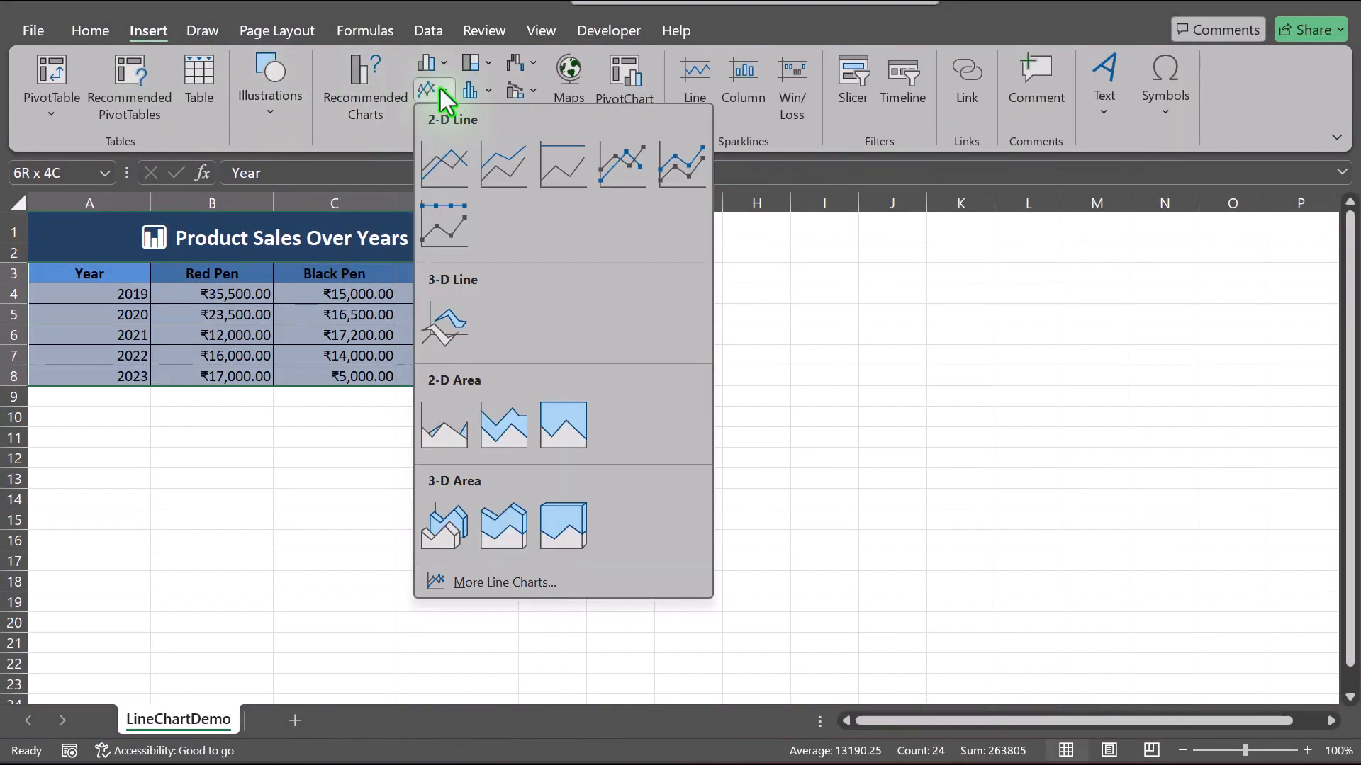
click(443, 428)
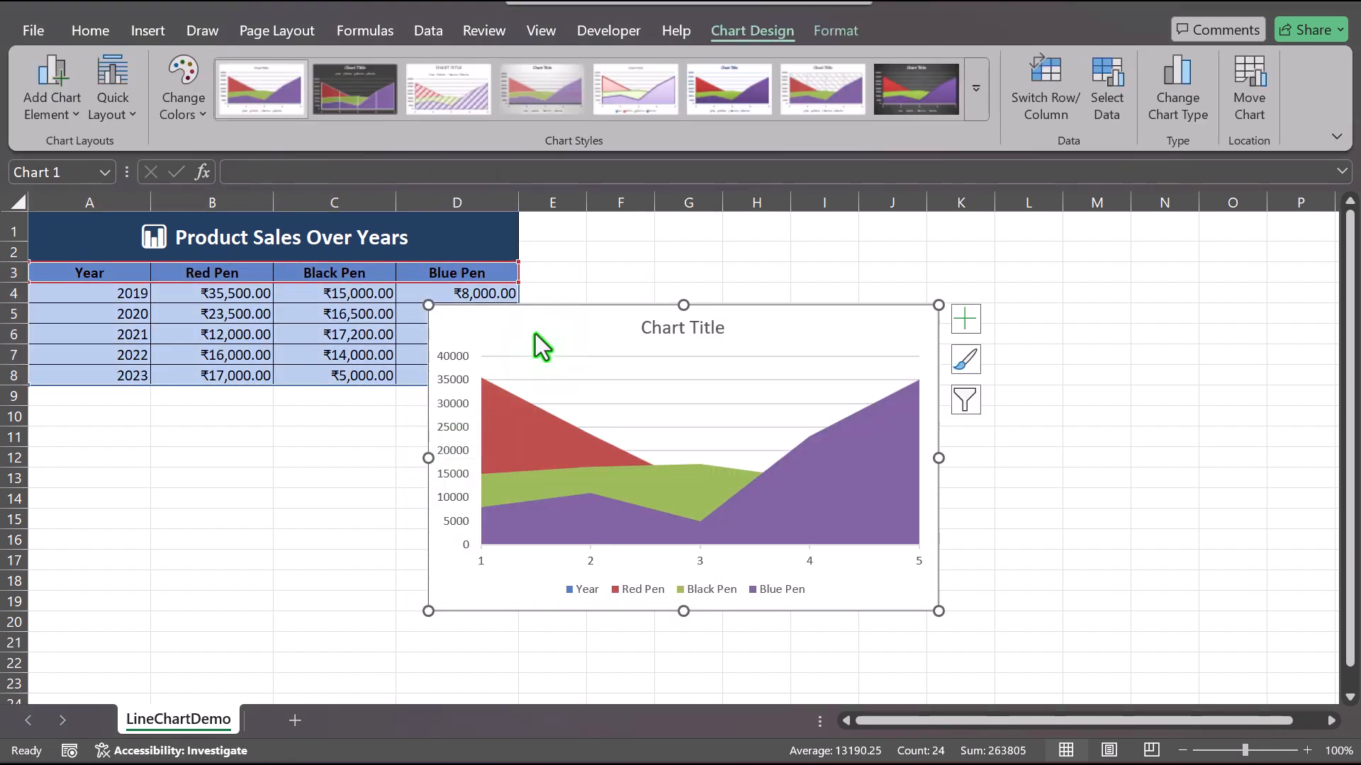
drag(535, 333, 744, 276)
click(666, 608)
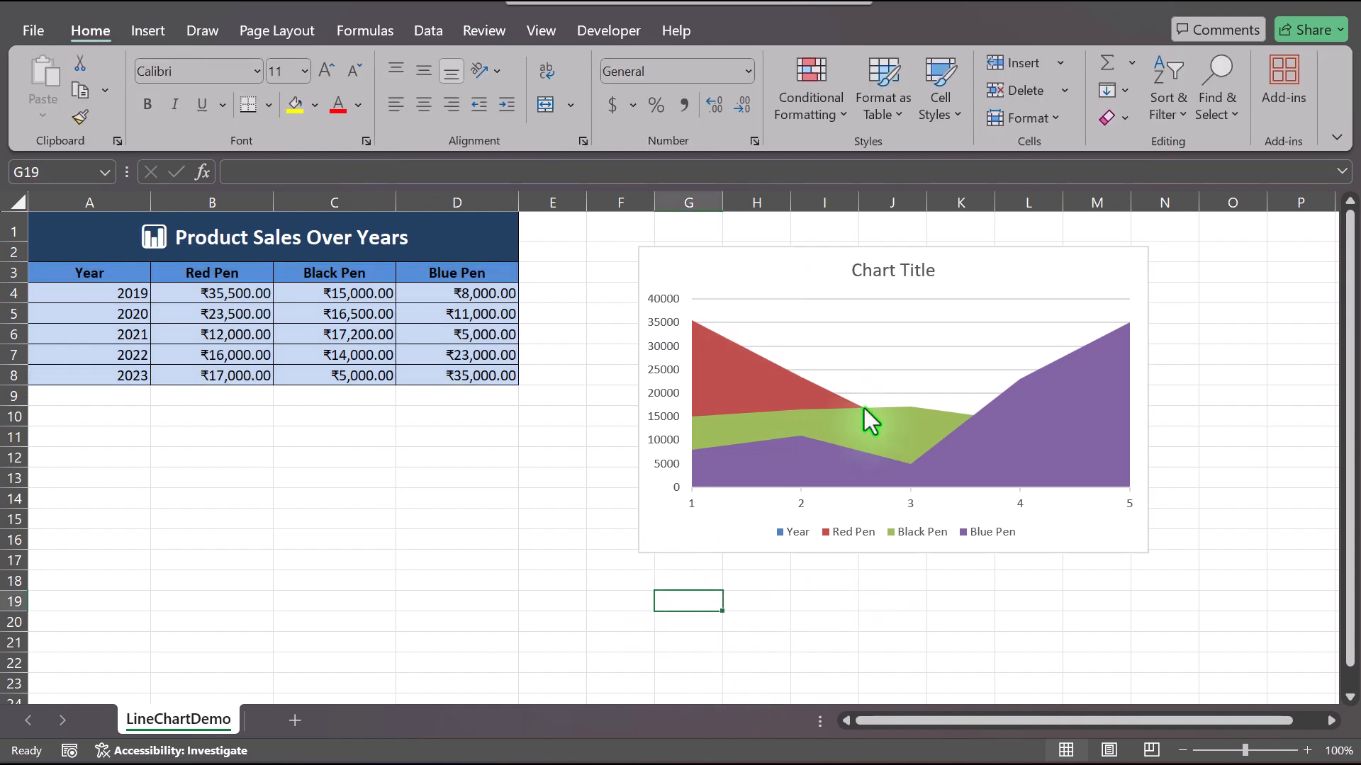
Exclude the Year series from the area chart's data and use the years in A4:A8 as horizontal axis labels
click(784, 359)
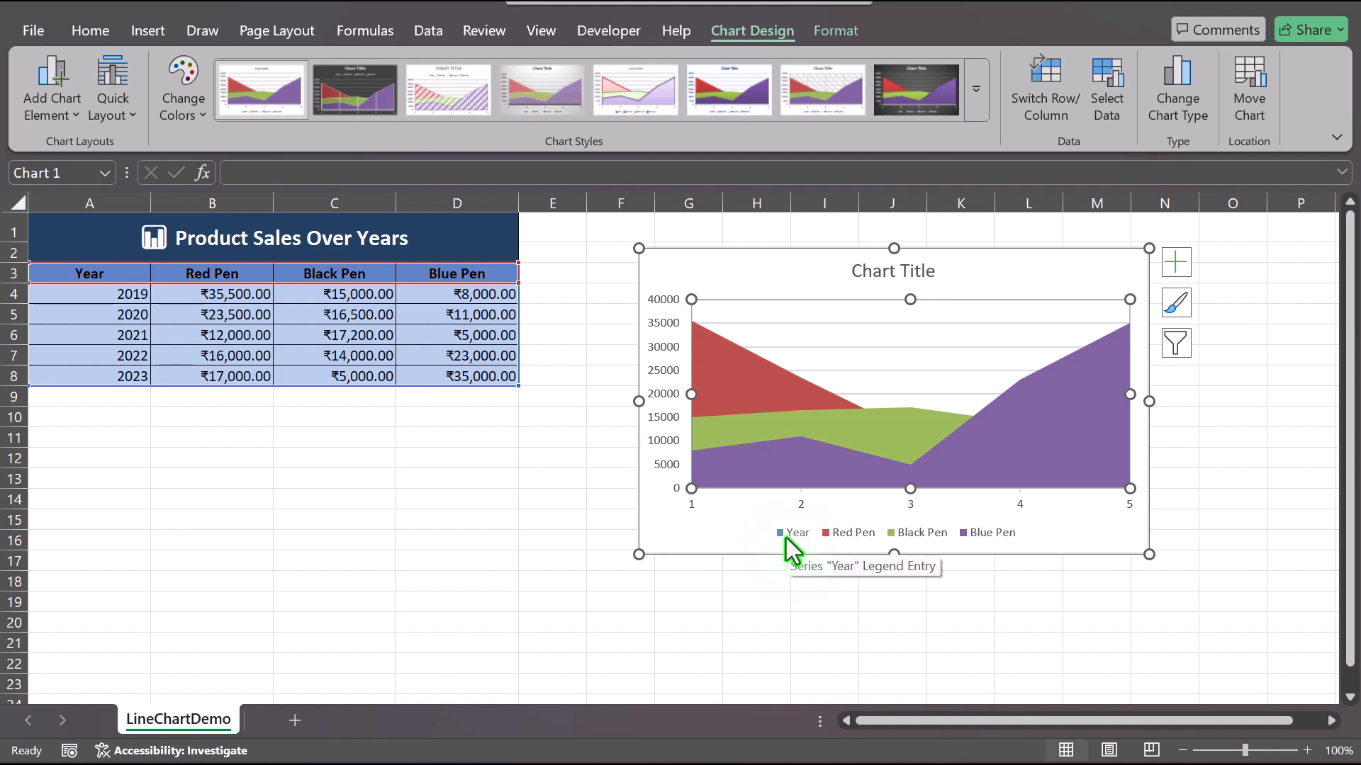
click(1112, 96)
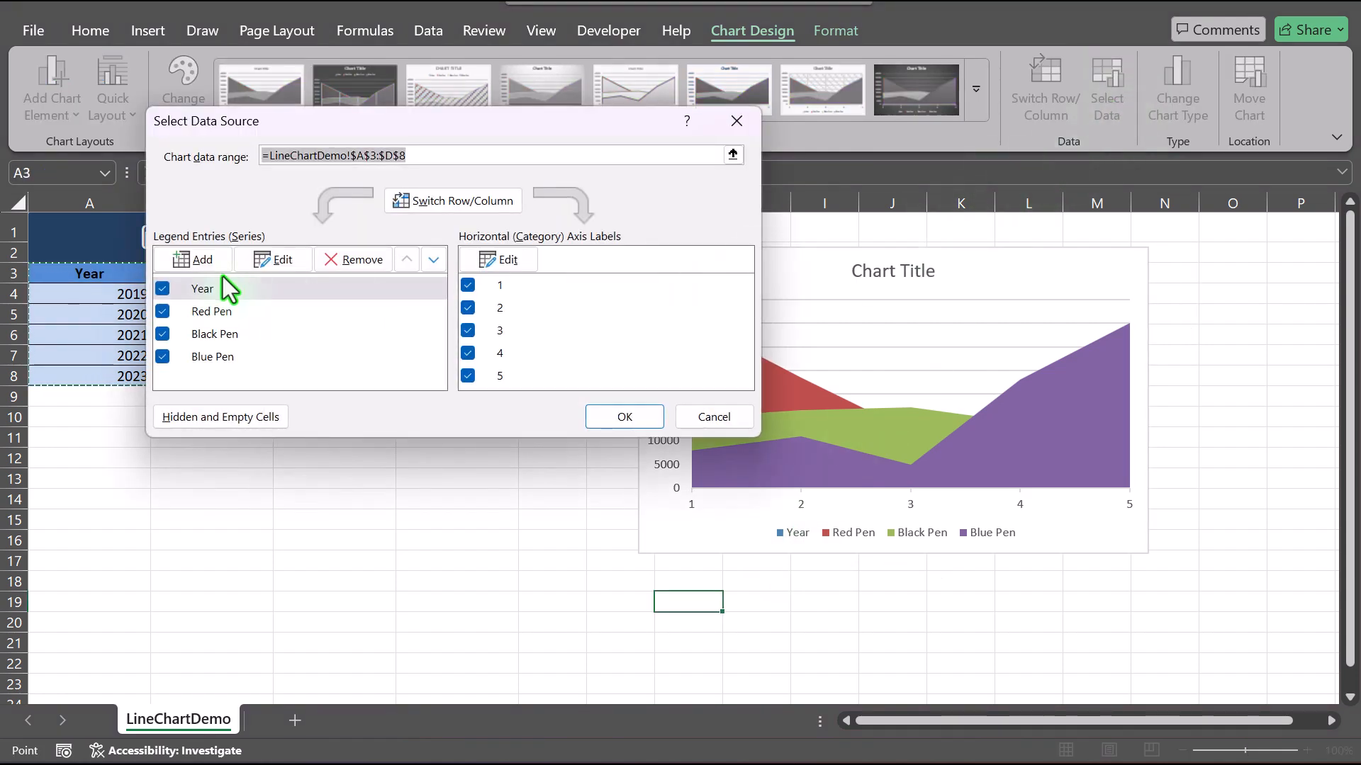
click(162, 291)
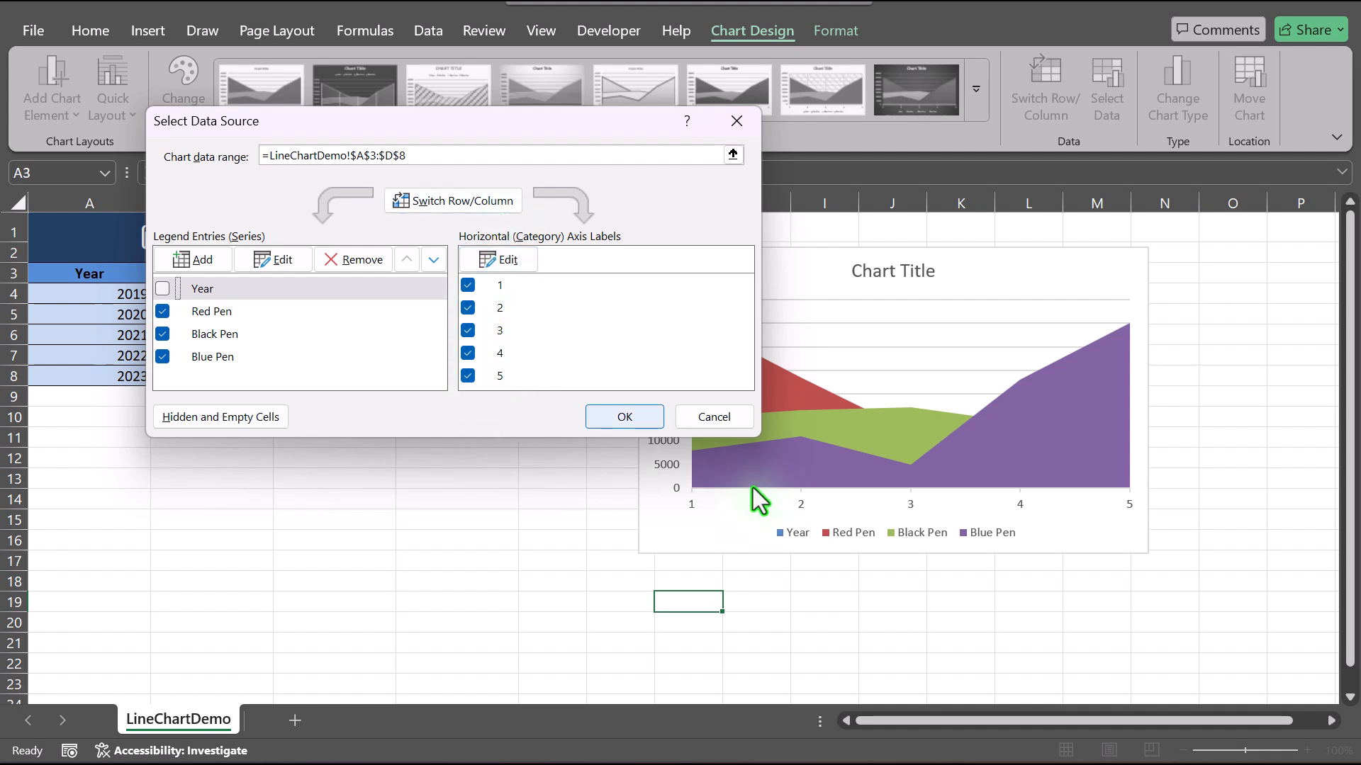
click(486, 255)
click(112, 293)
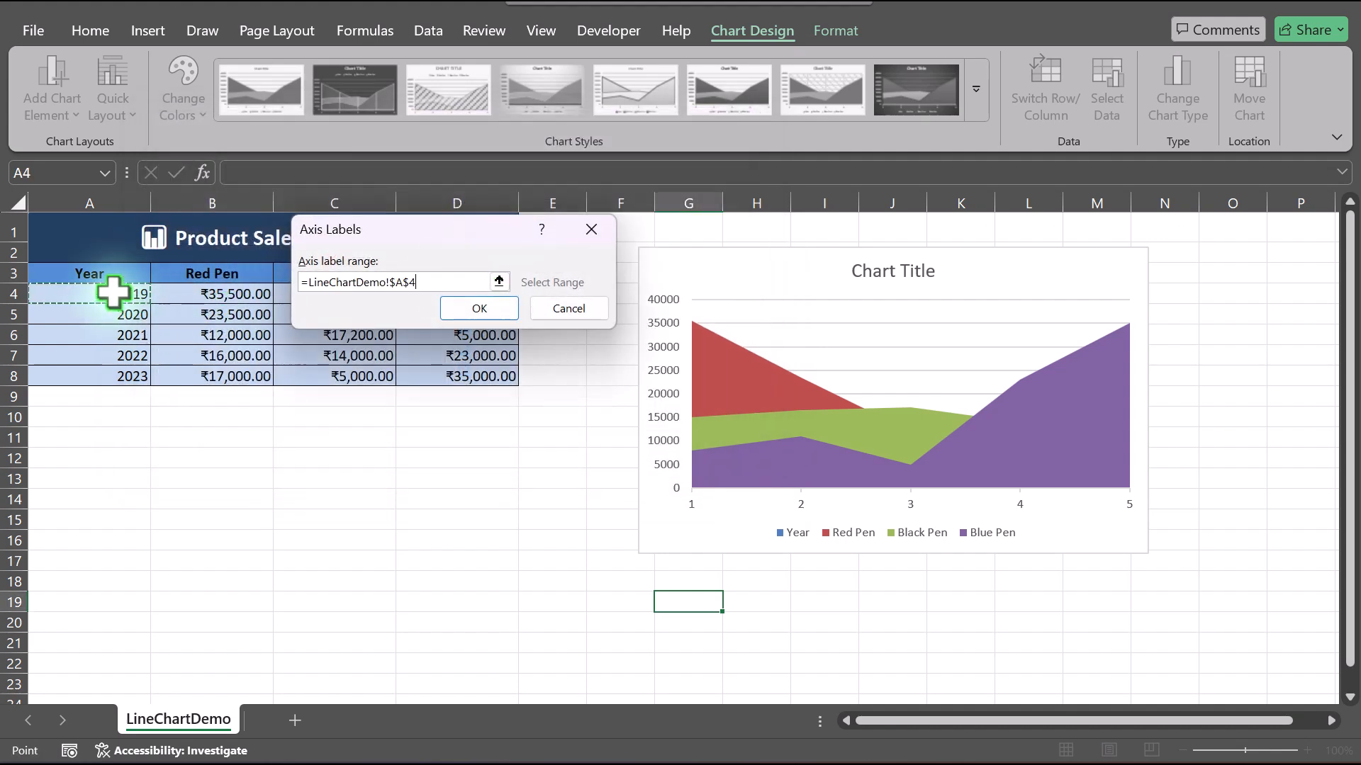
key(ctrl+shift+Down)
key(Return)
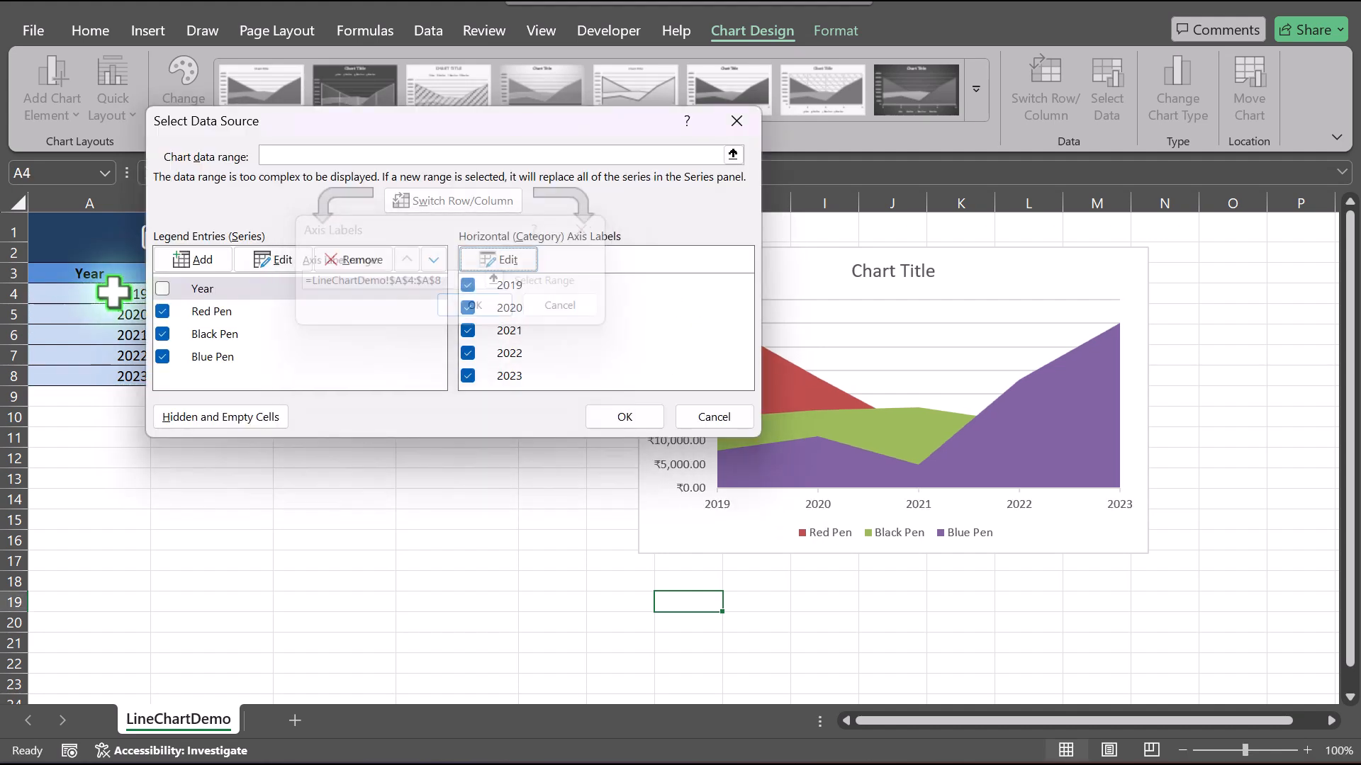
click(652, 417)
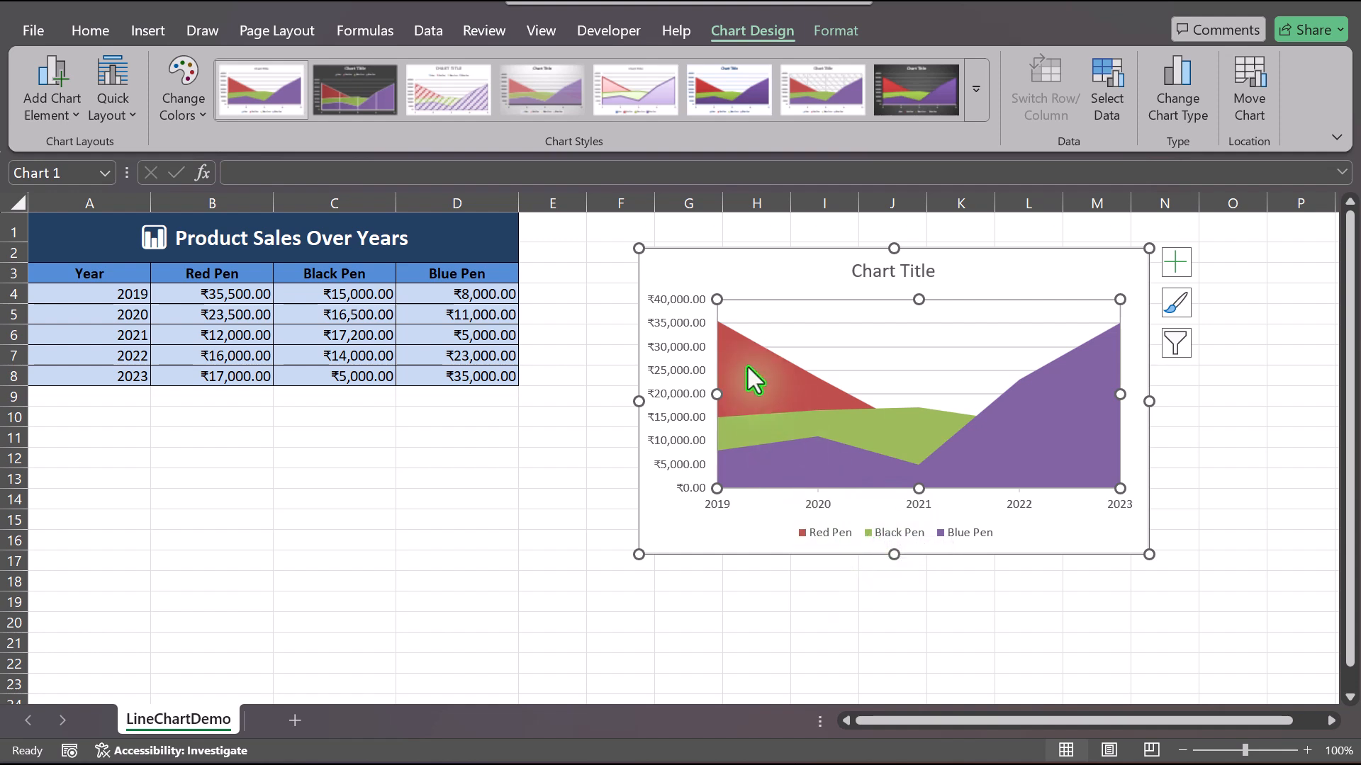
Change the fill of the Black Pen series in the area chart to a solid grey theme color
click(890, 430)
right_click(890, 429)
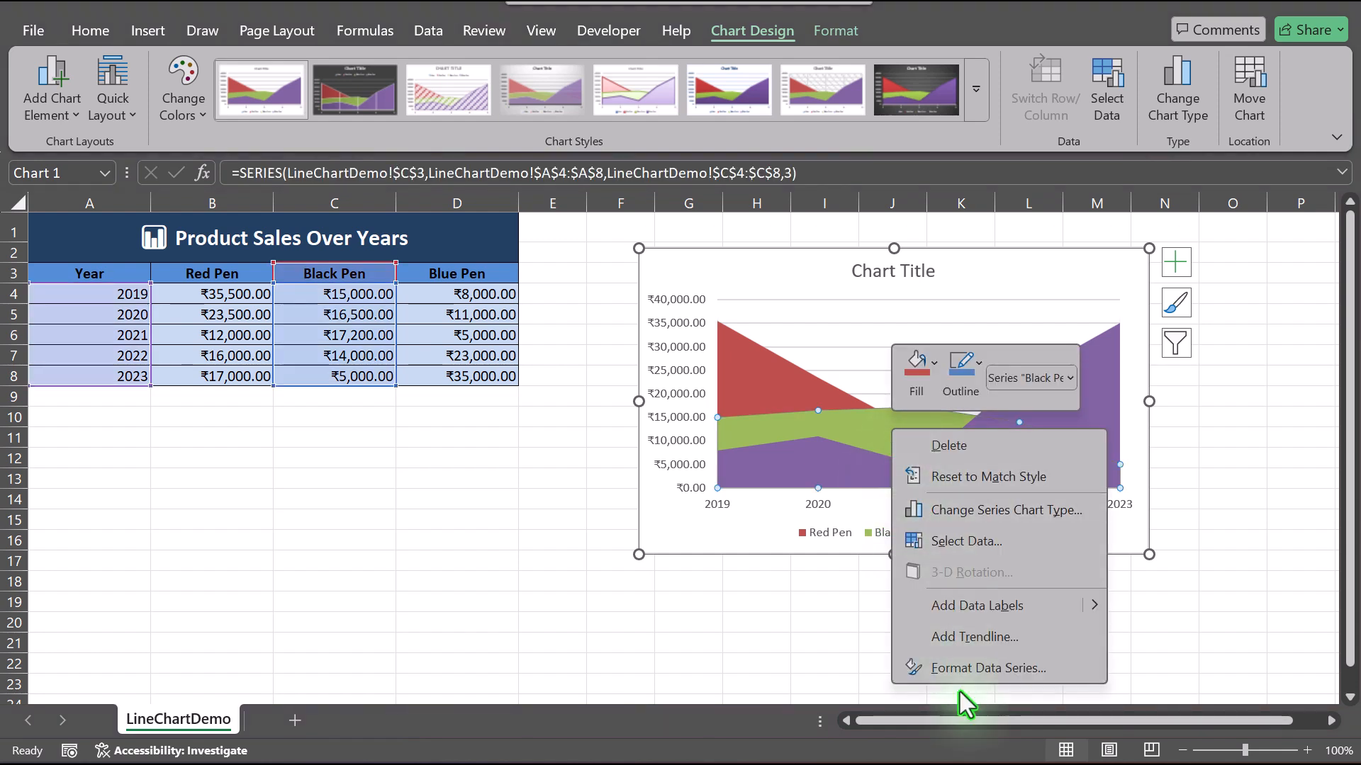
click(967, 667)
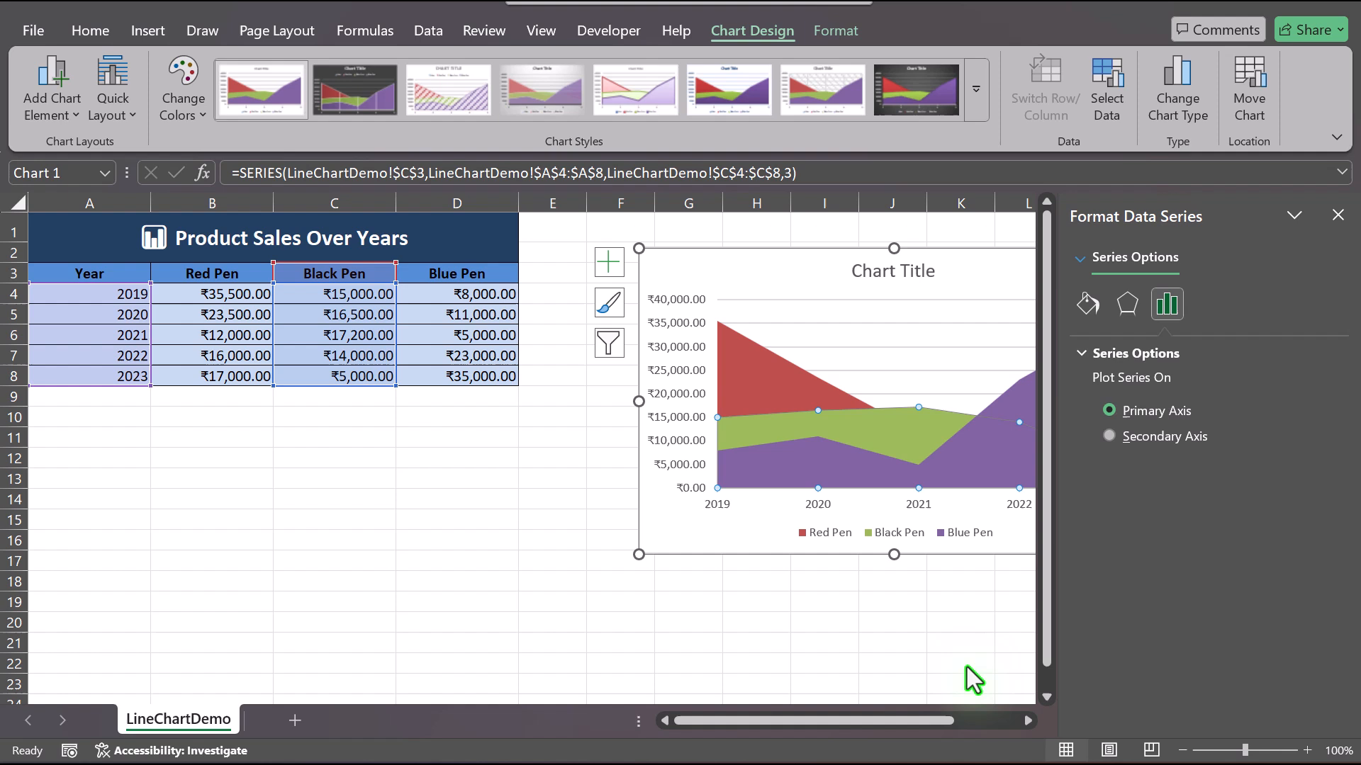
click(1088, 305)
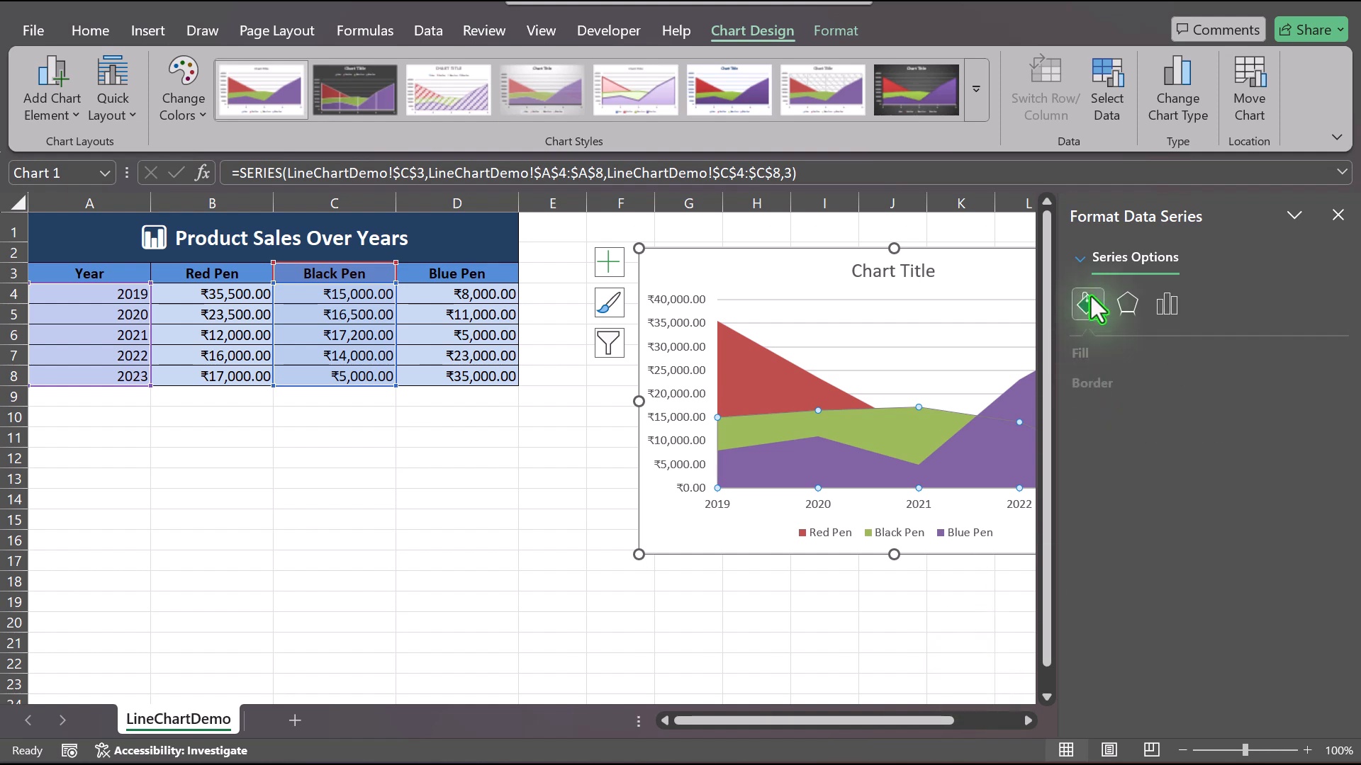
click(1091, 353)
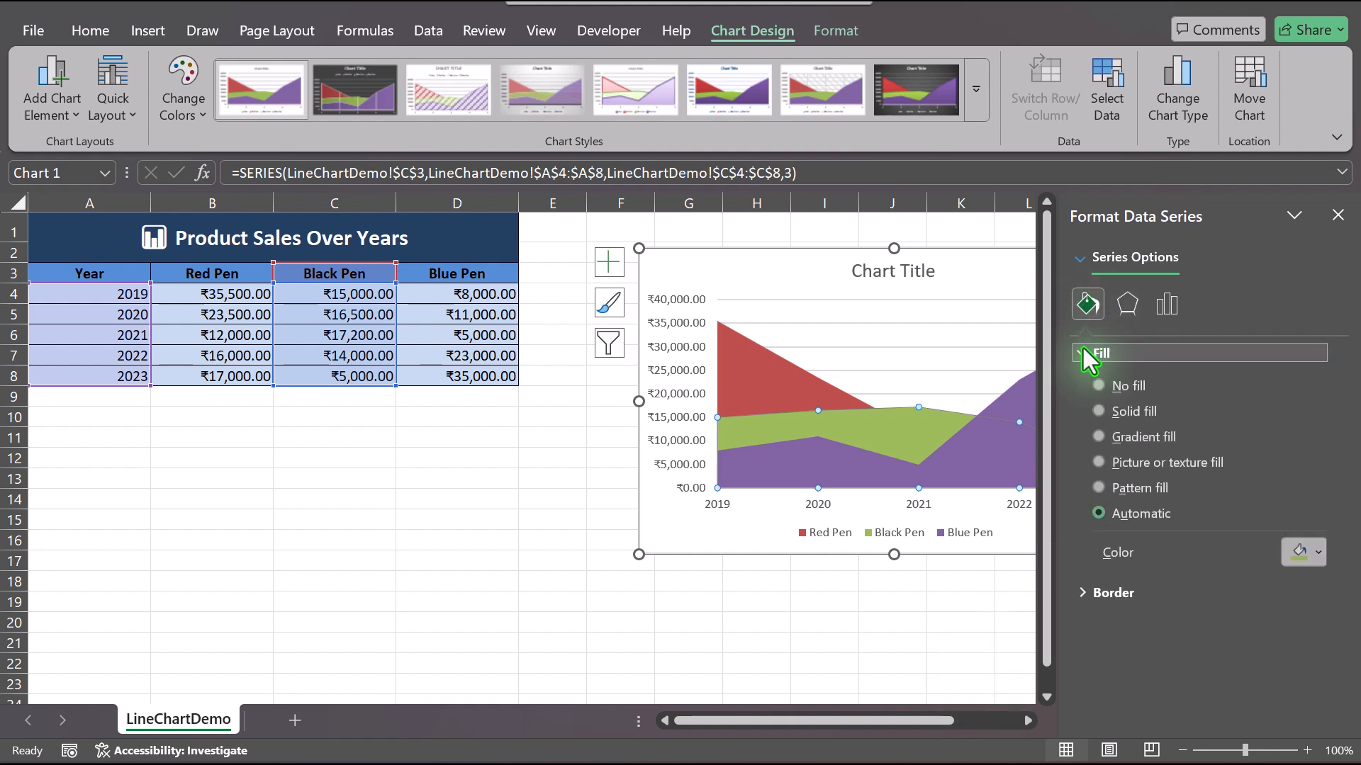
click(1318, 555)
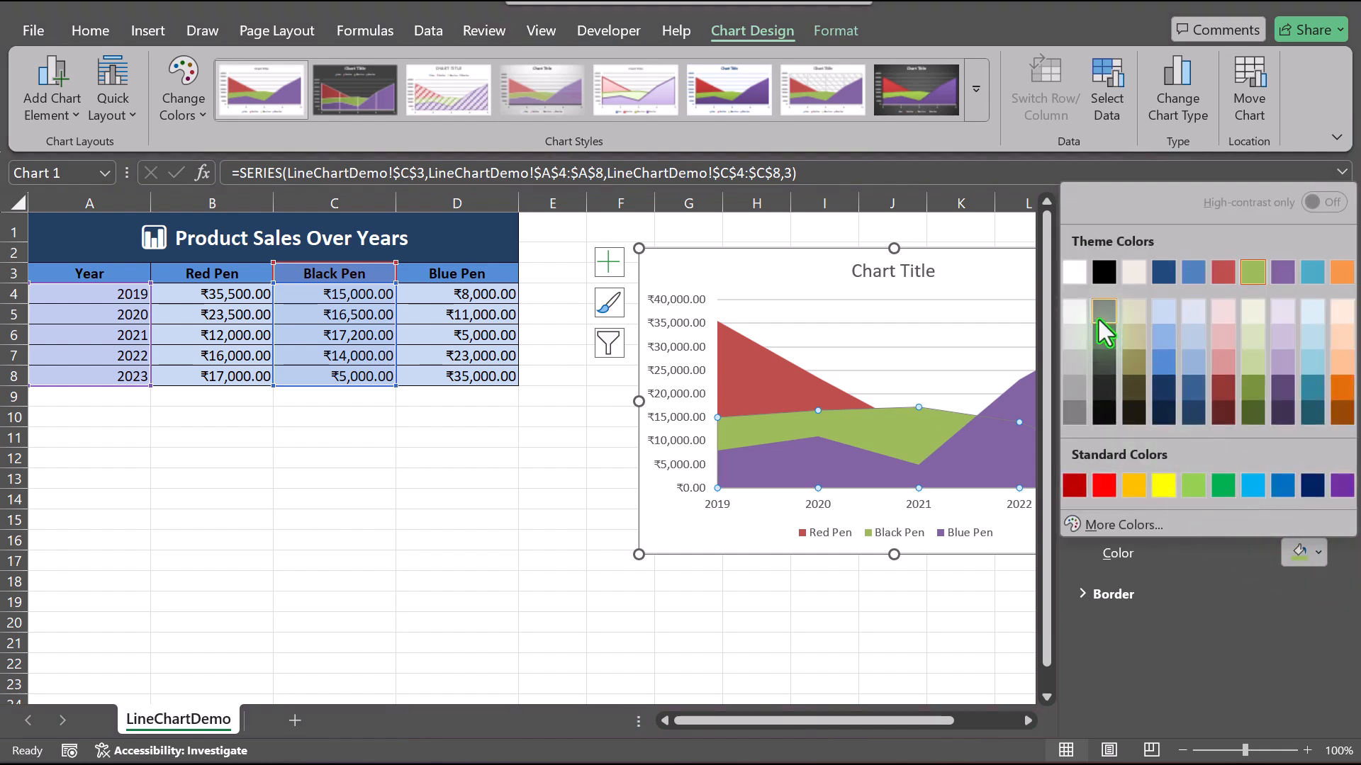
click(1075, 389)
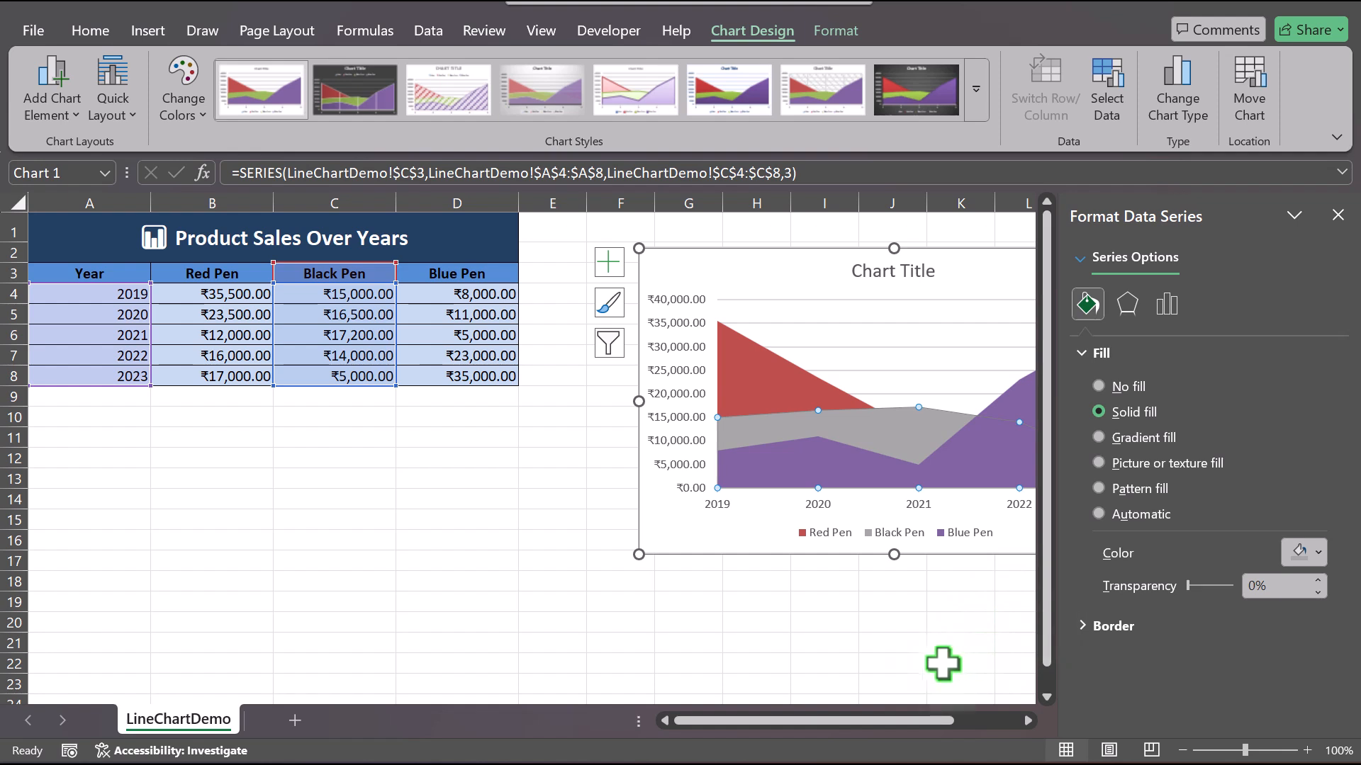
click(932, 641)
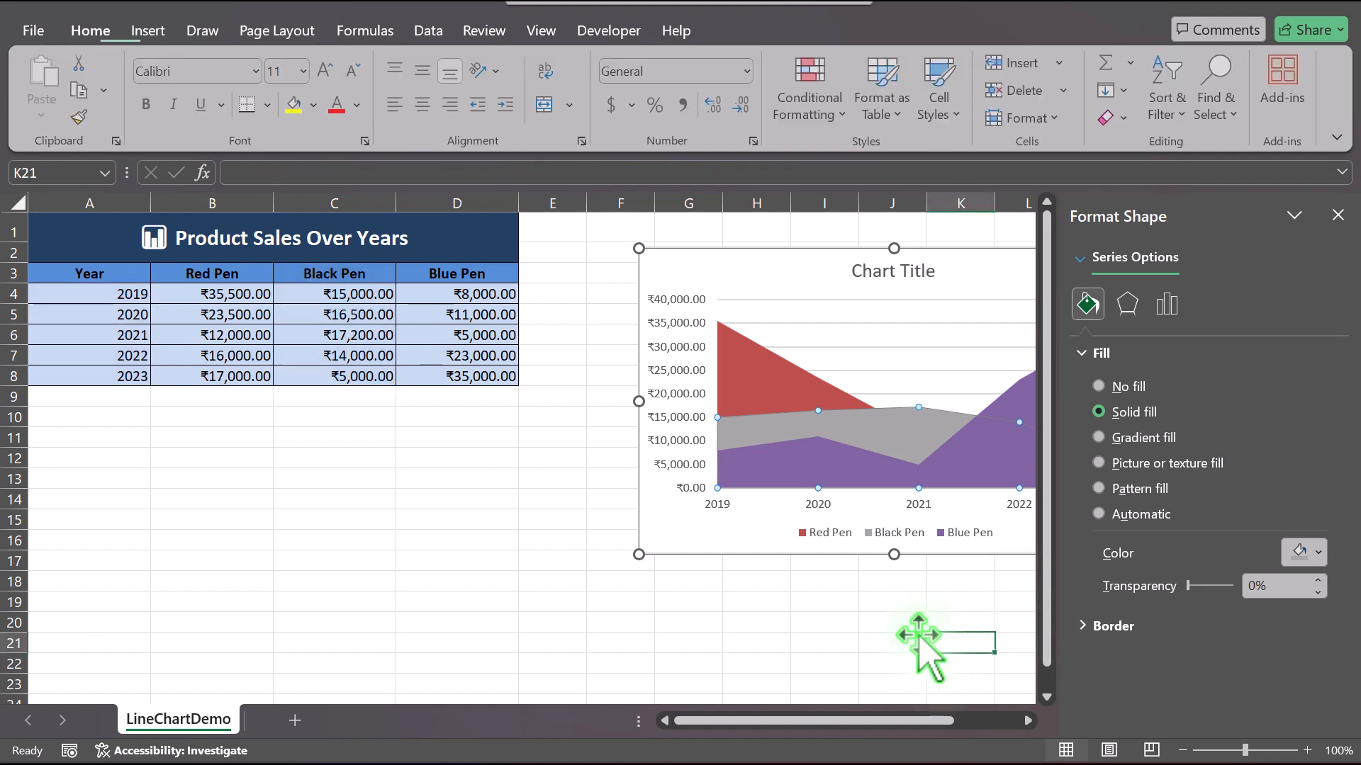
click(1335, 215)
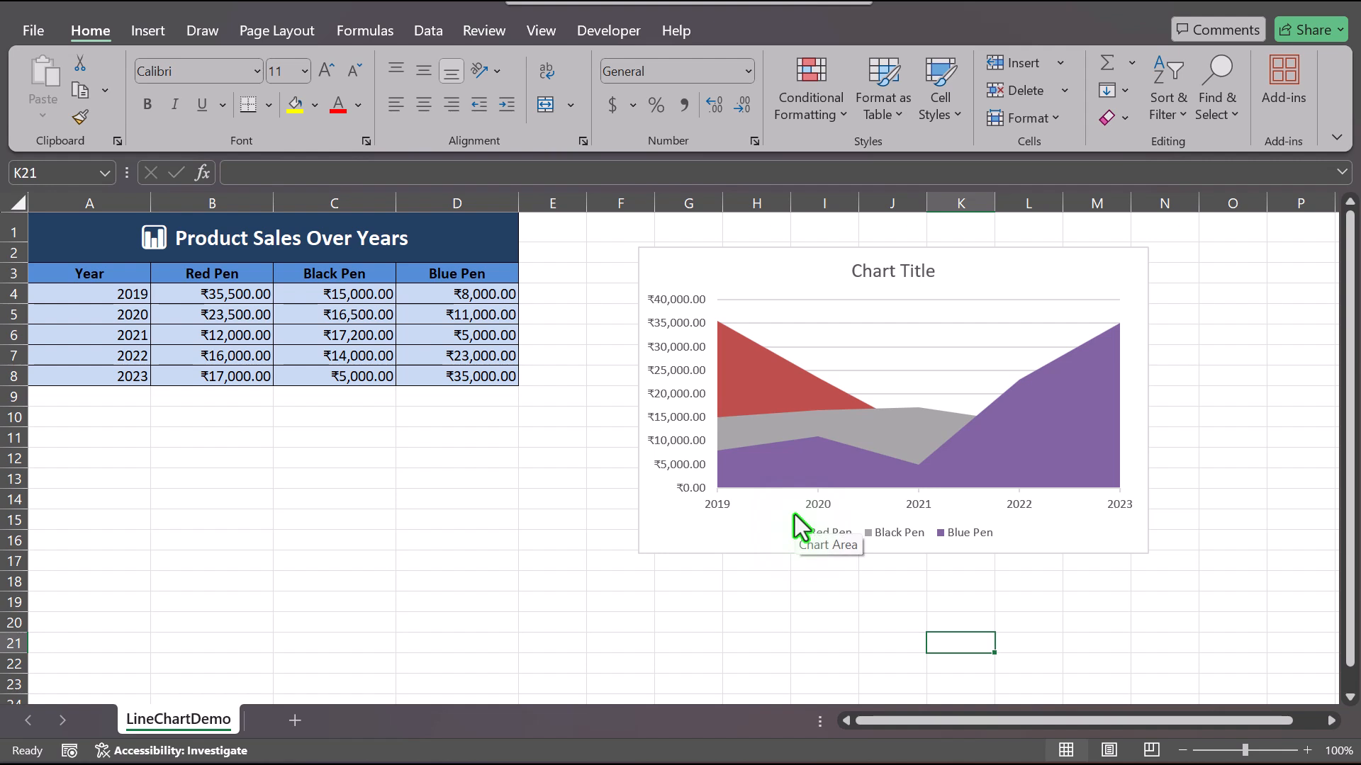
Insert the recommended Line chart from the range A4:D8 and place it below the sales table
click(102, 295)
drag(101, 295, 482, 380)
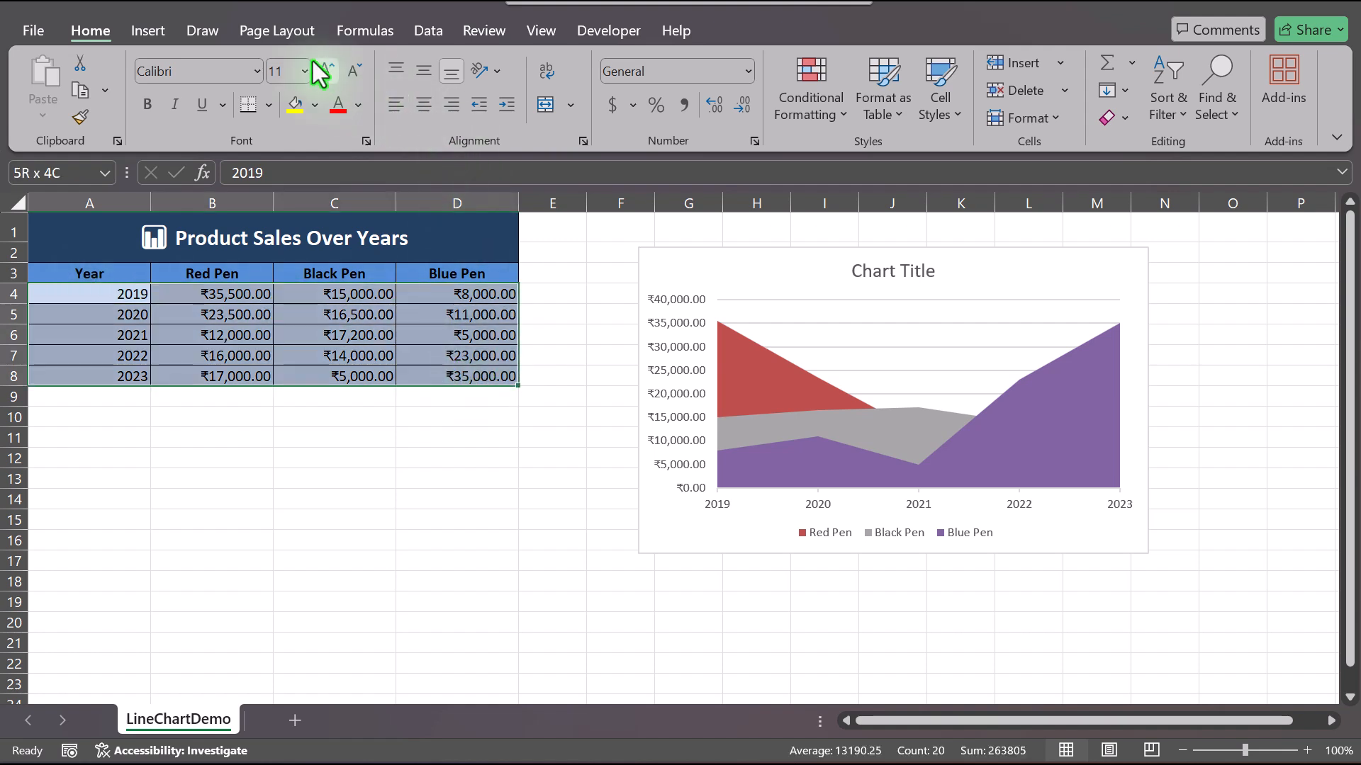
click(158, 33)
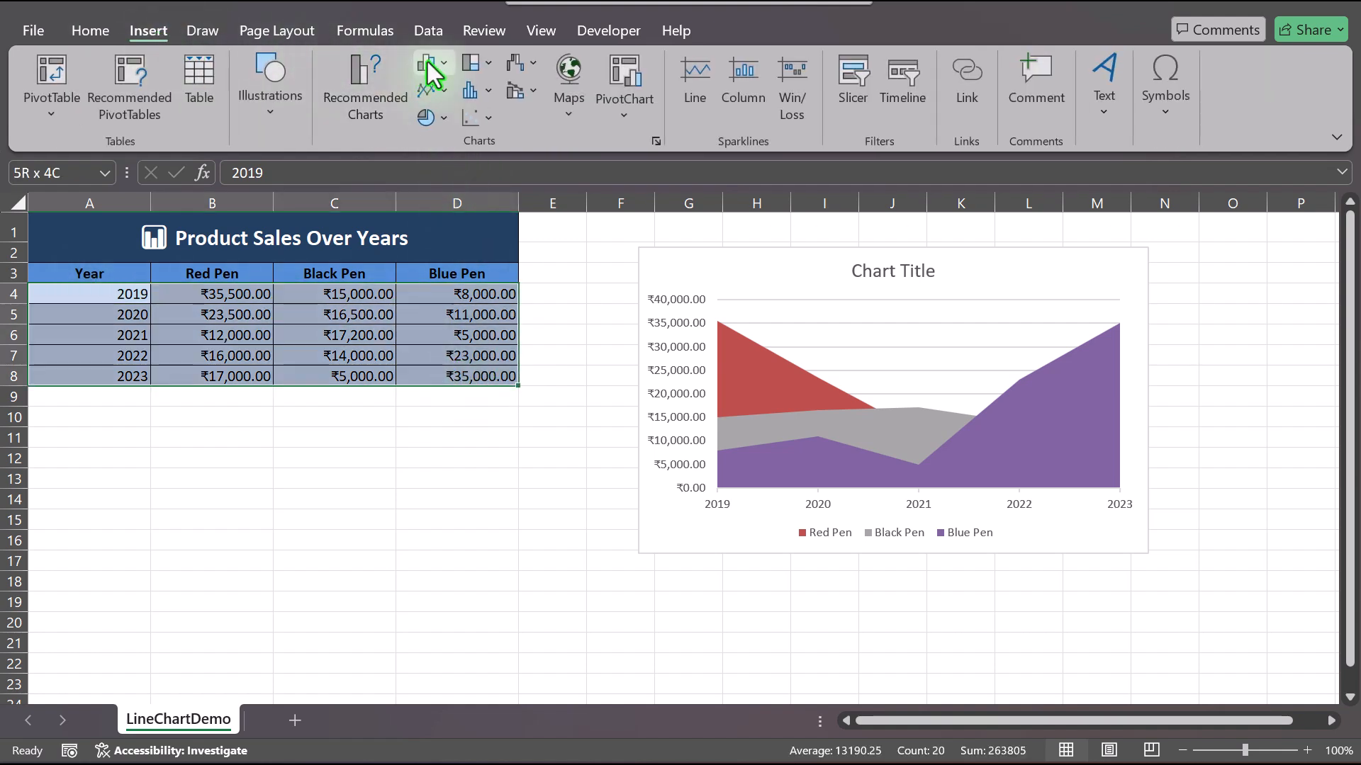
click(364, 91)
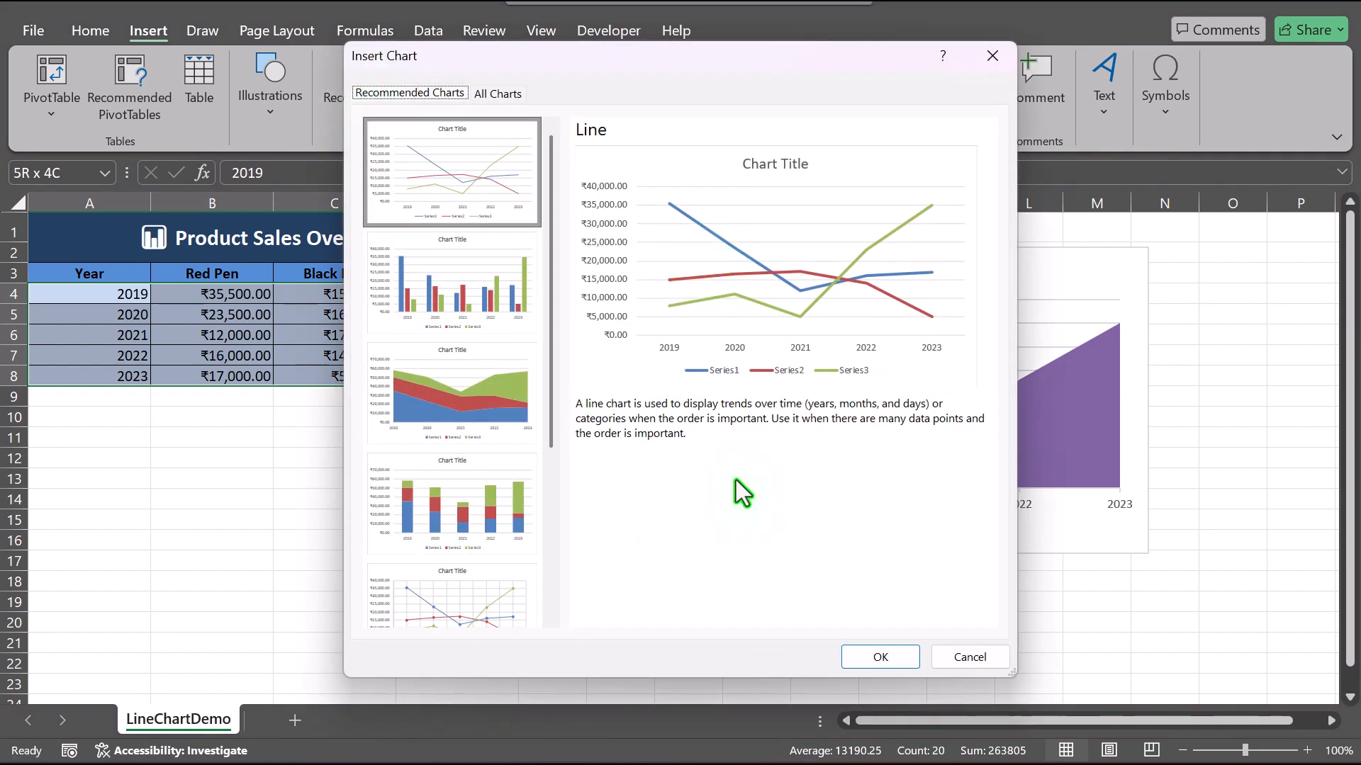
click(880, 655)
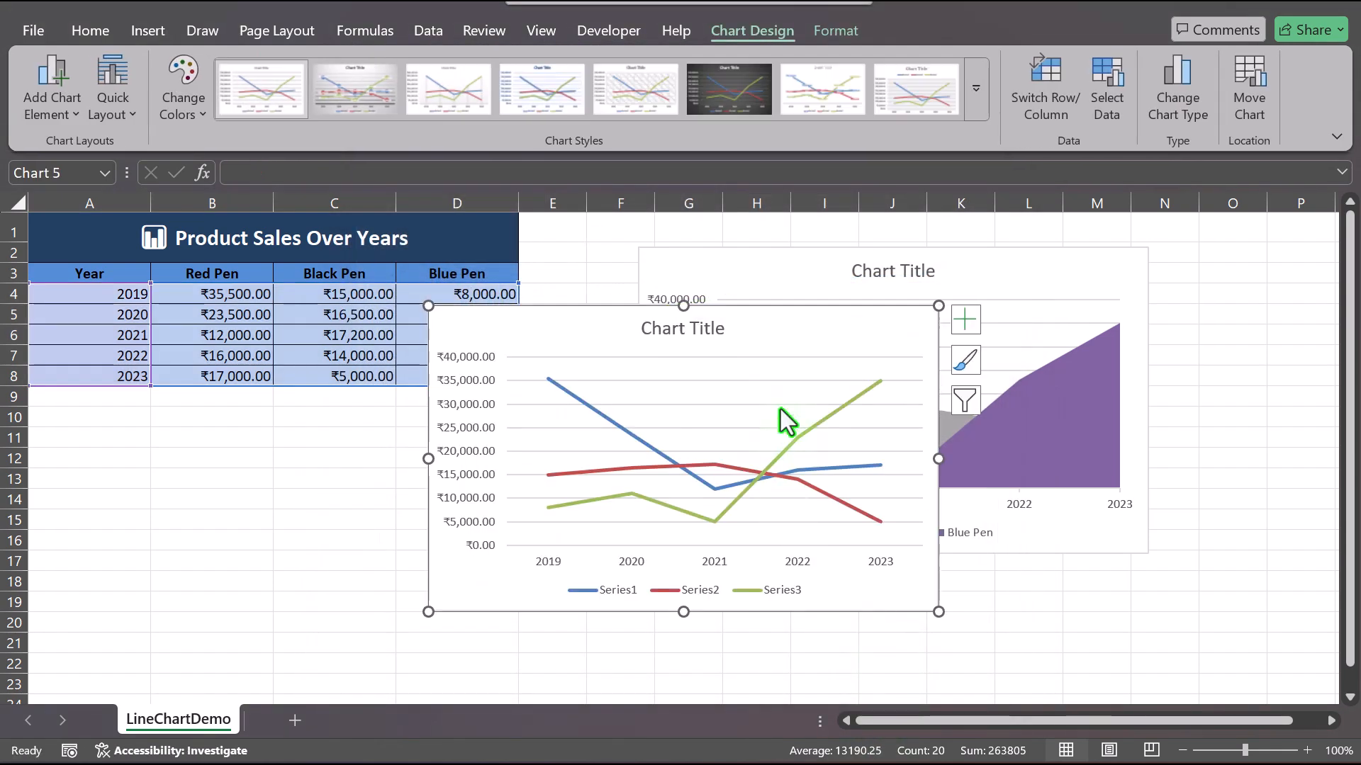
drag(796, 316, 472, 399)
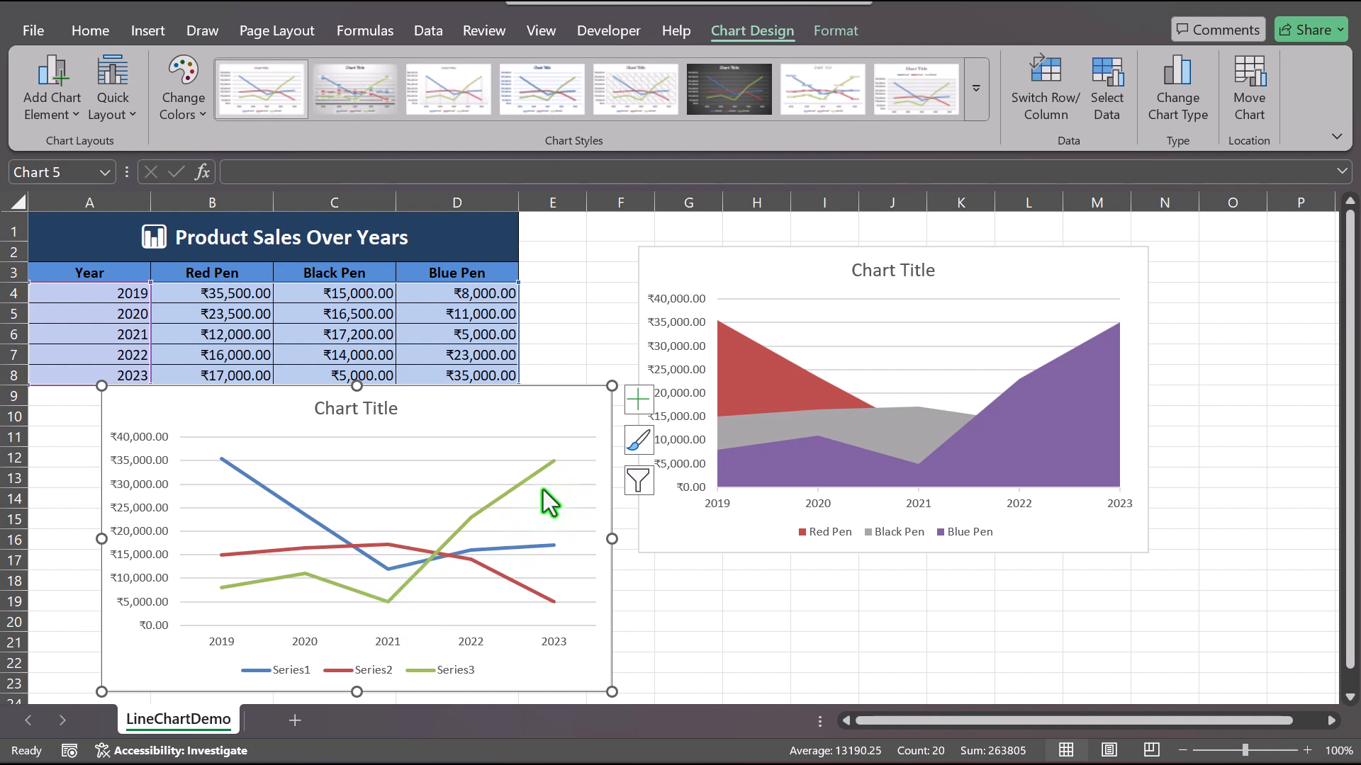
Give the Blue Pen series in the area chart a solid fill with 60% transparency
click(784, 466)
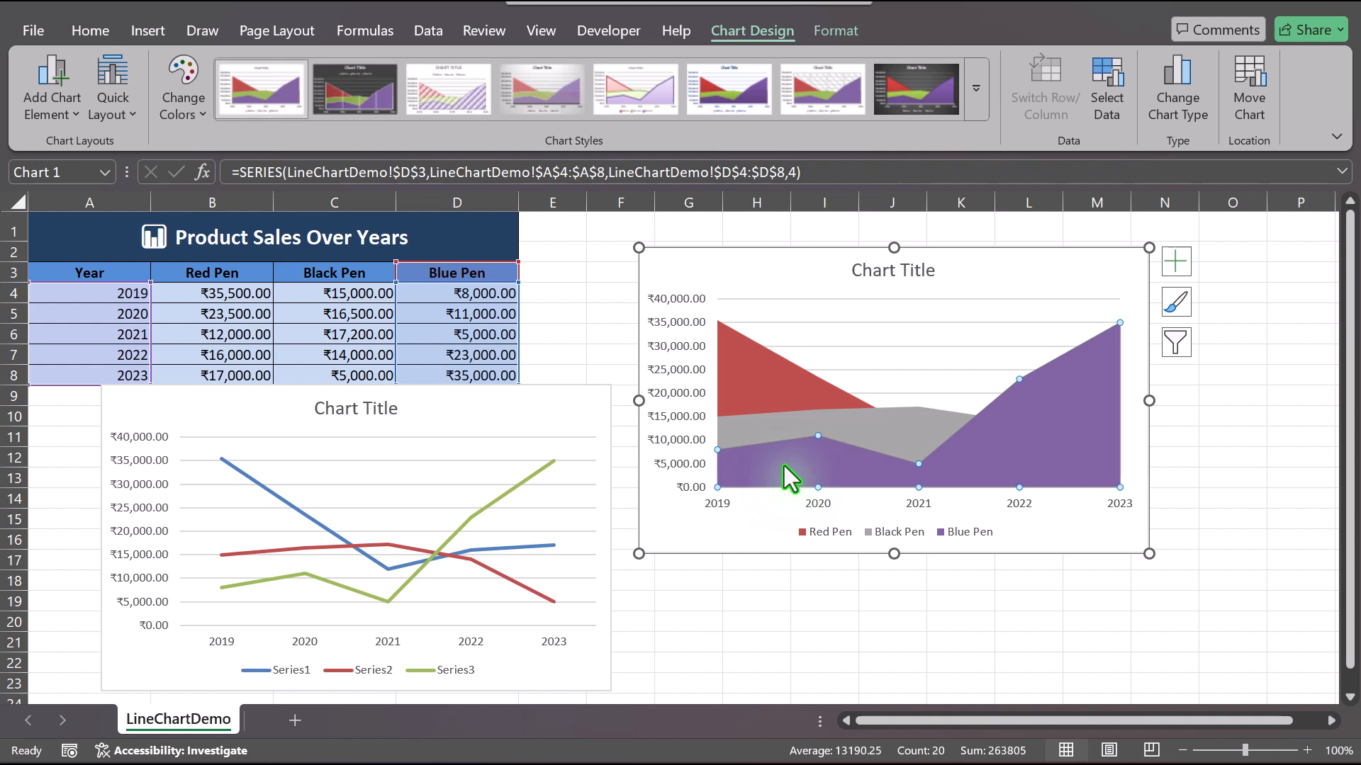
click(761, 428)
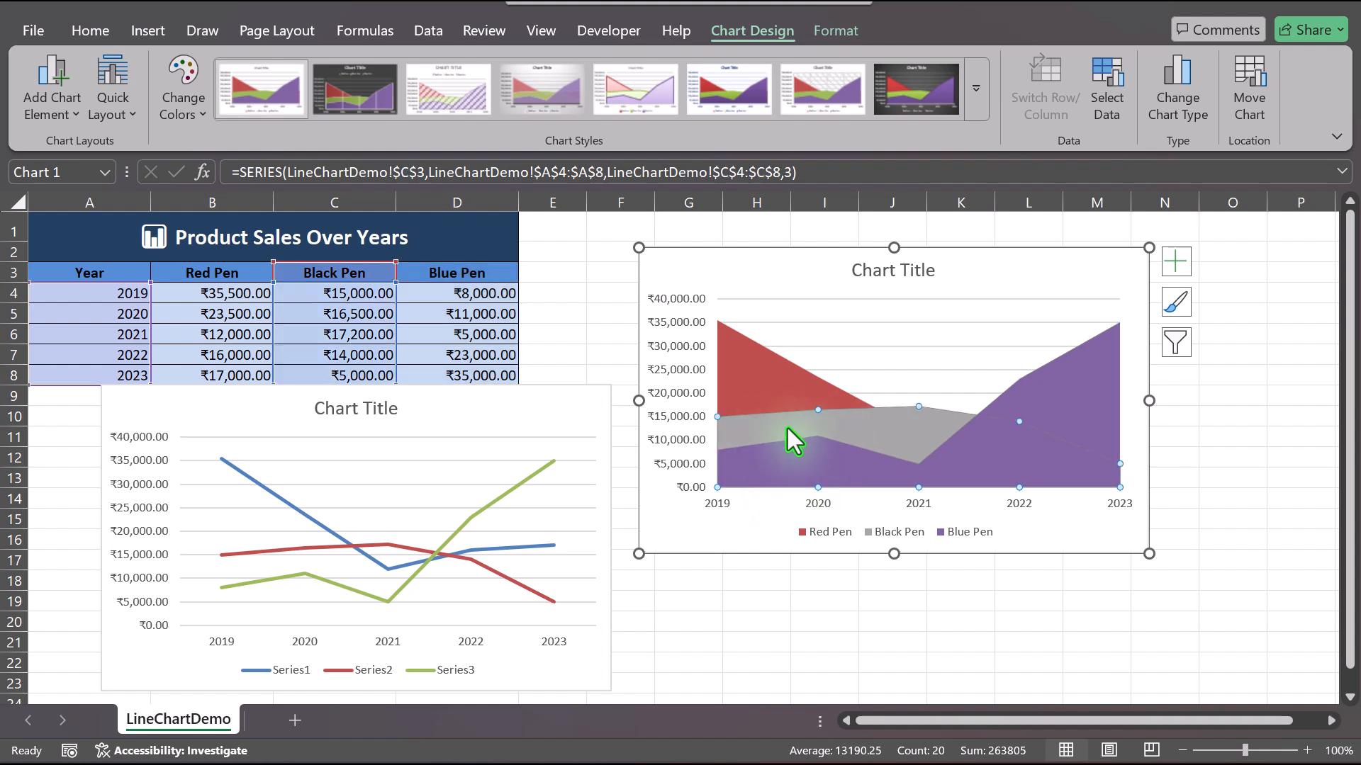
click(826, 471)
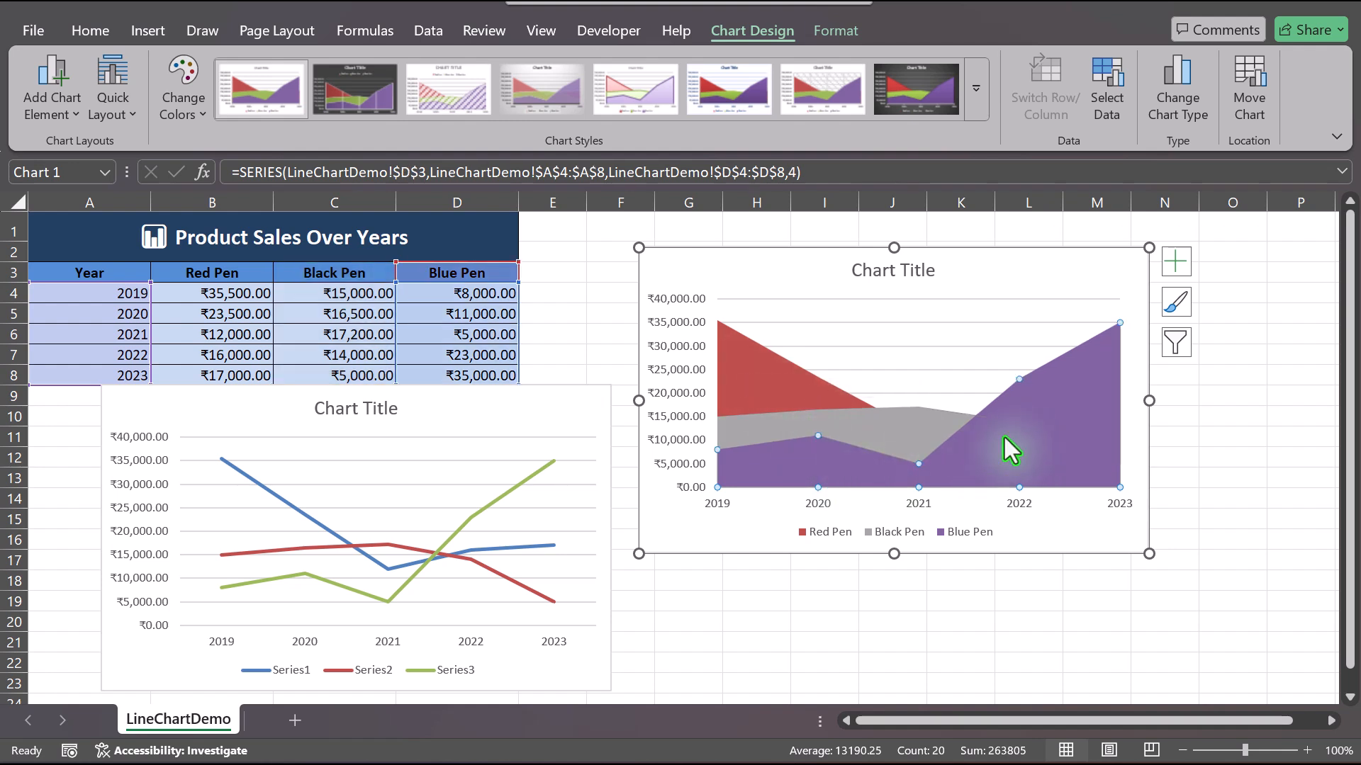
right_click(1054, 449)
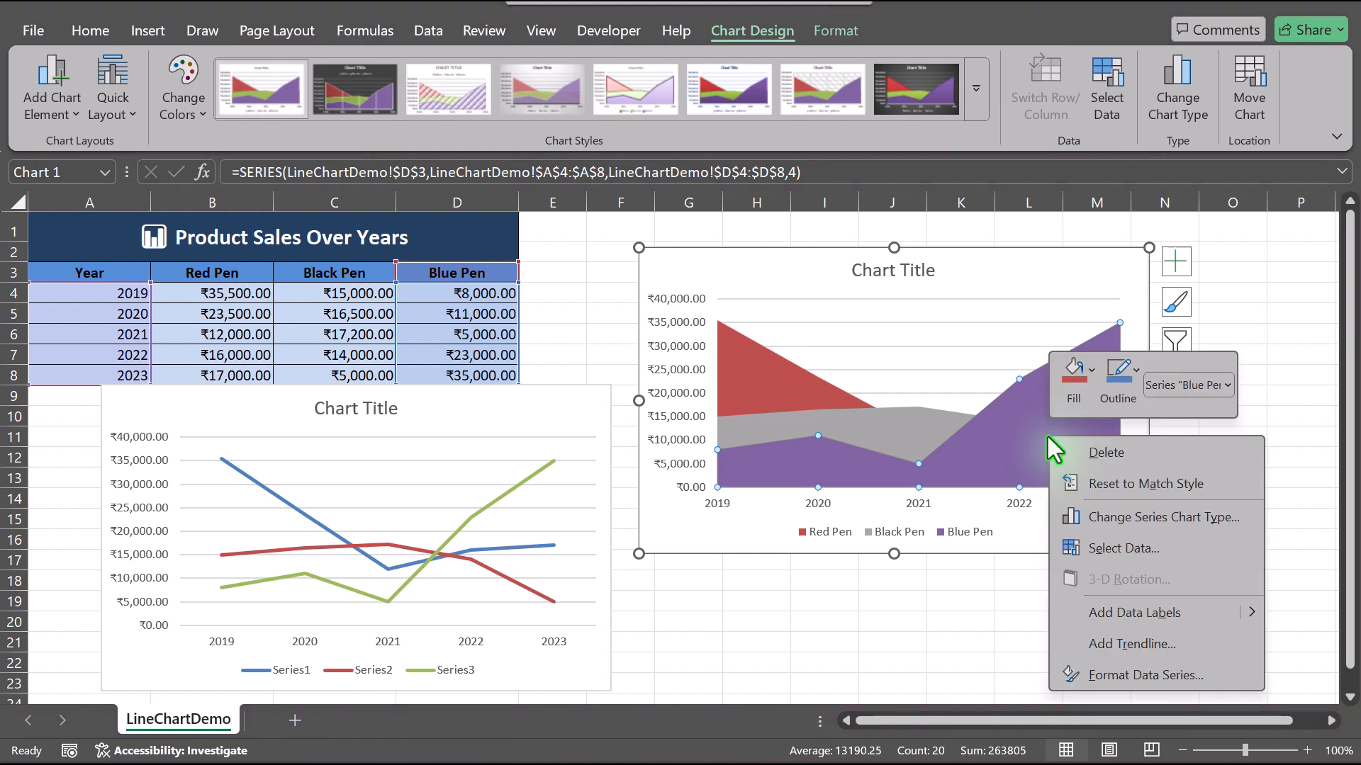
click(1128, 674)
click(1088, 304)
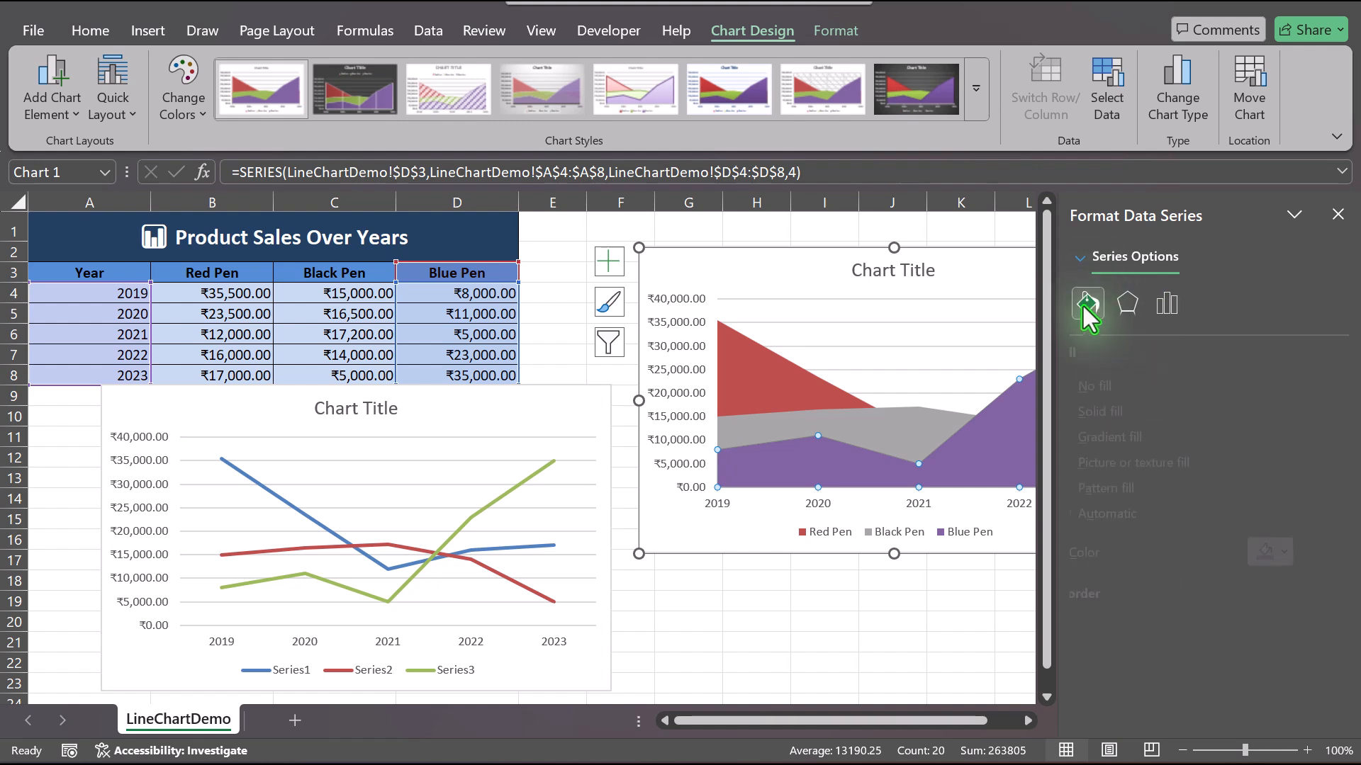
click(1099, 412)
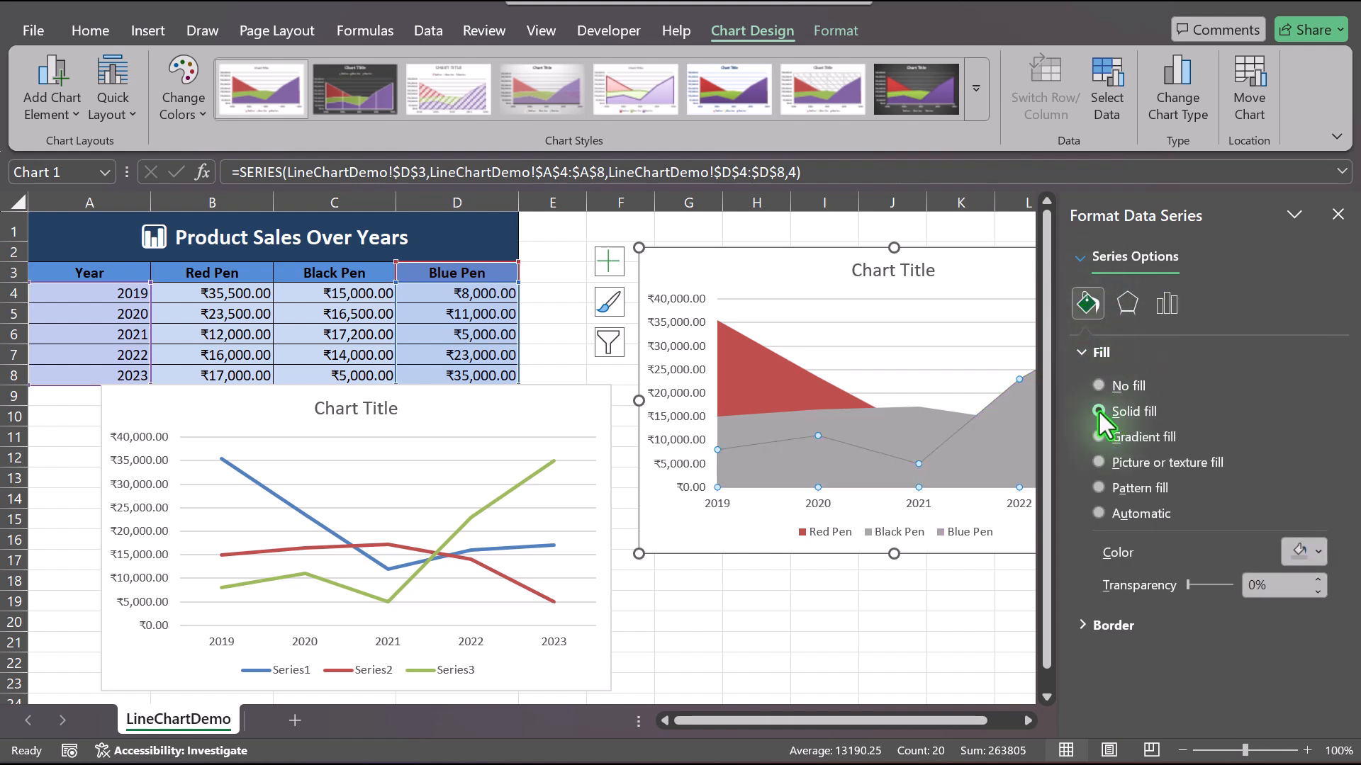
drag(1188, 588, 1208, 583)
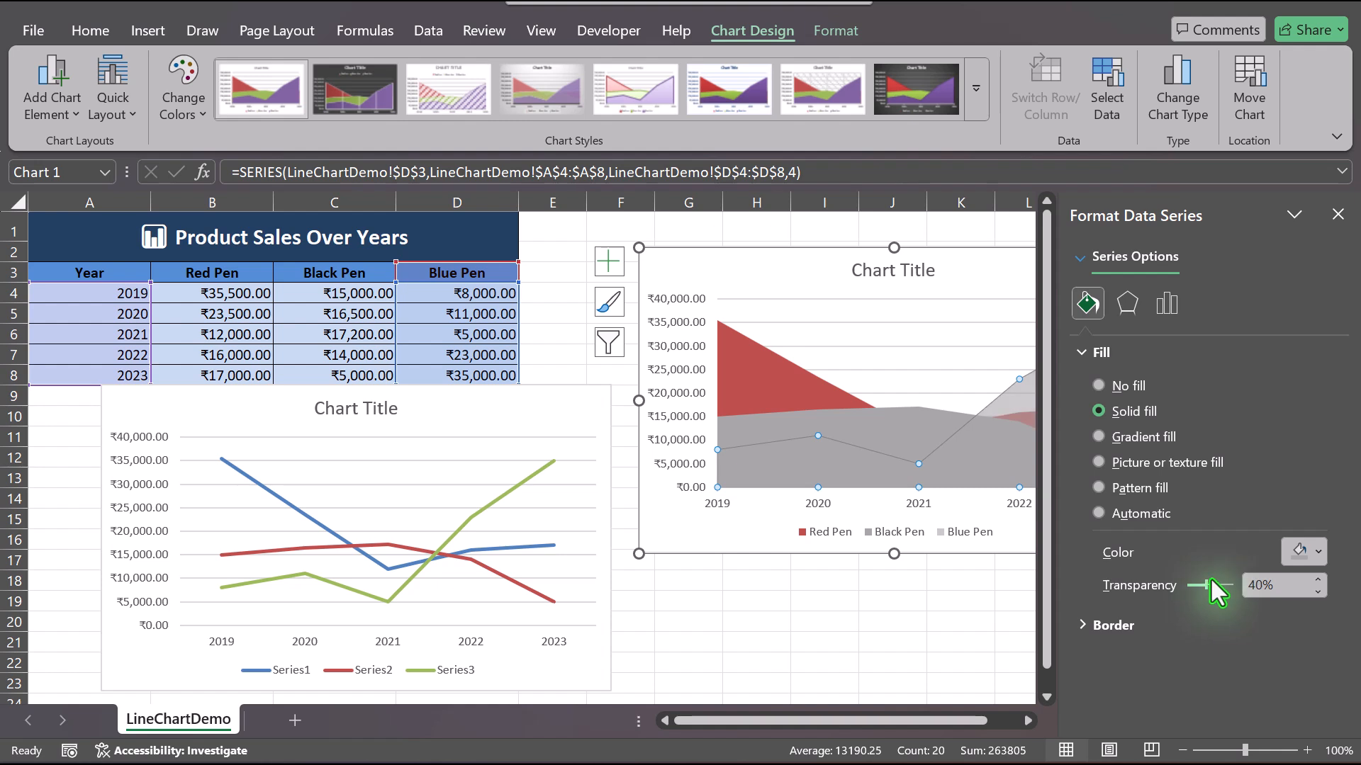
click(1264, 585)
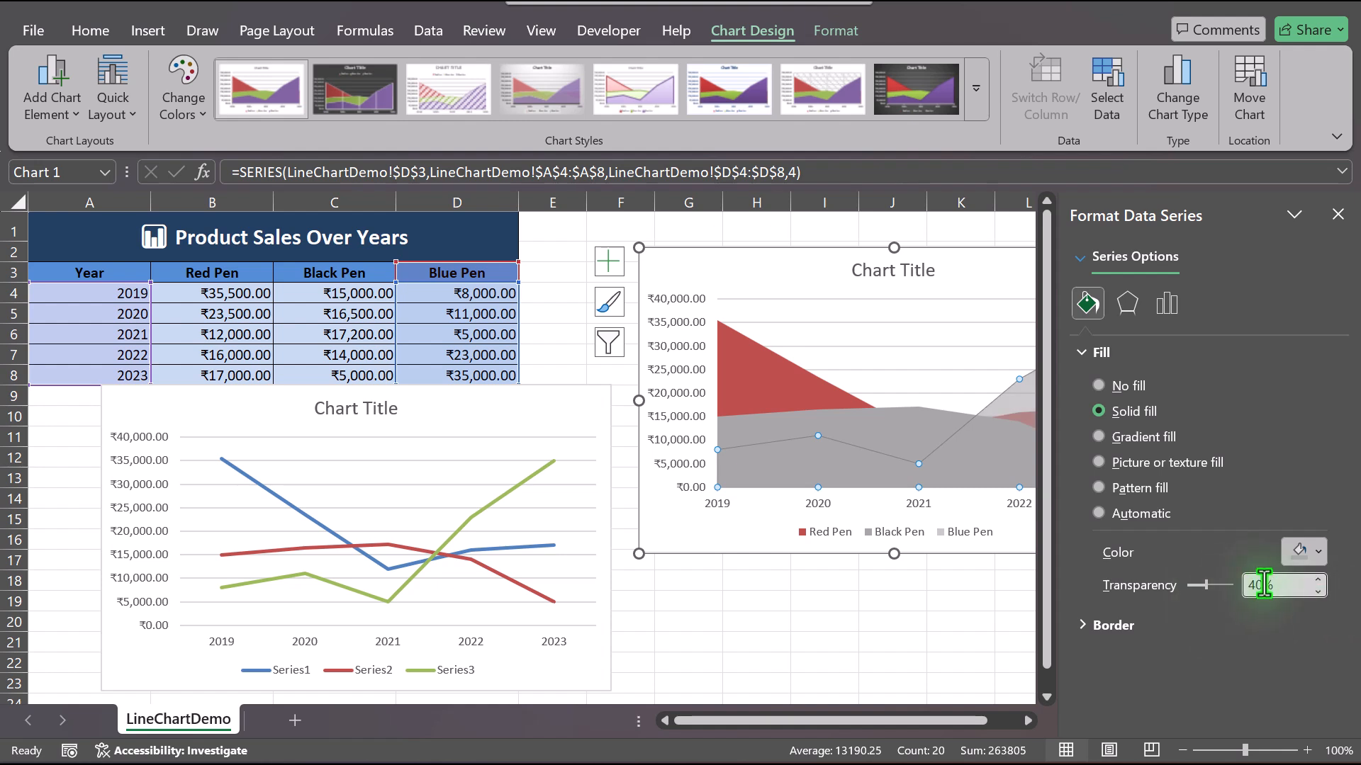
text(60)
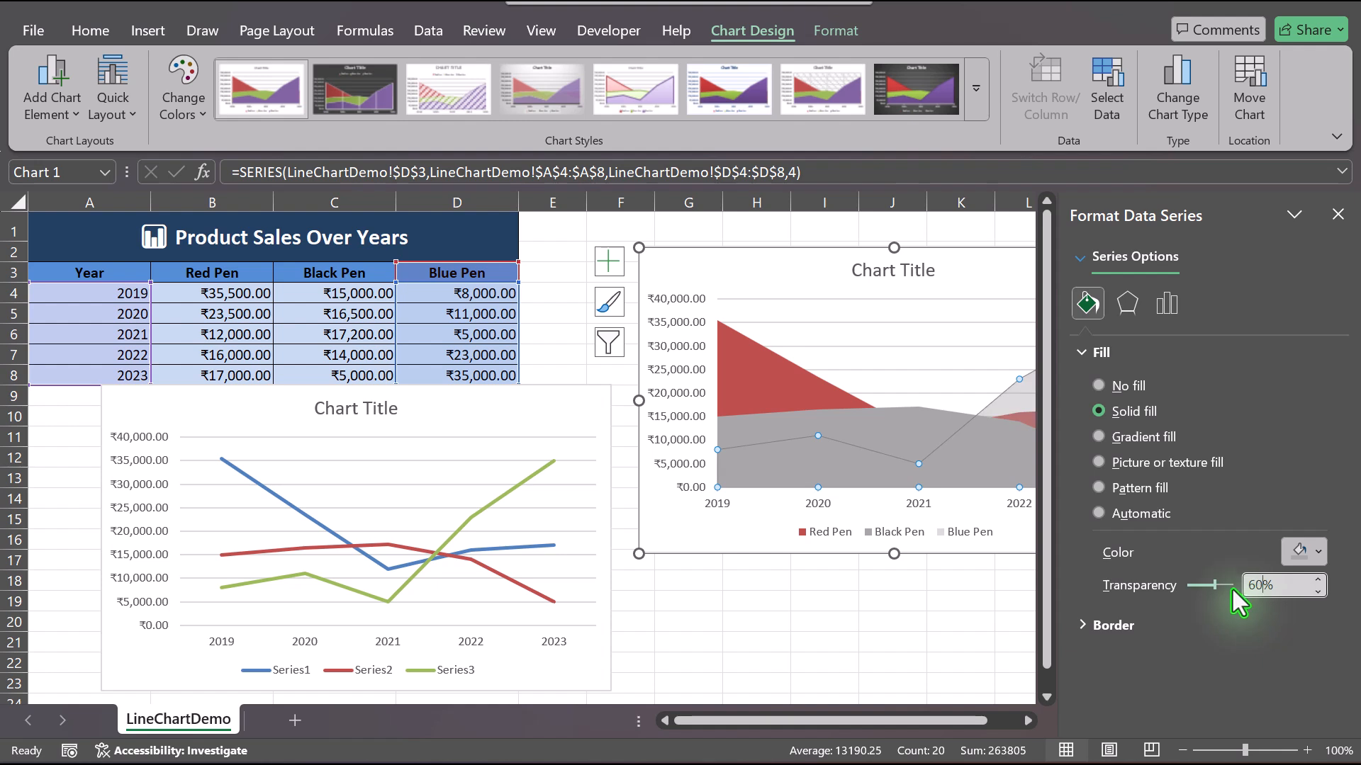
Change the solid fill color of the Blue Pen series in the area chart to the standard light green
click(1338, 214)
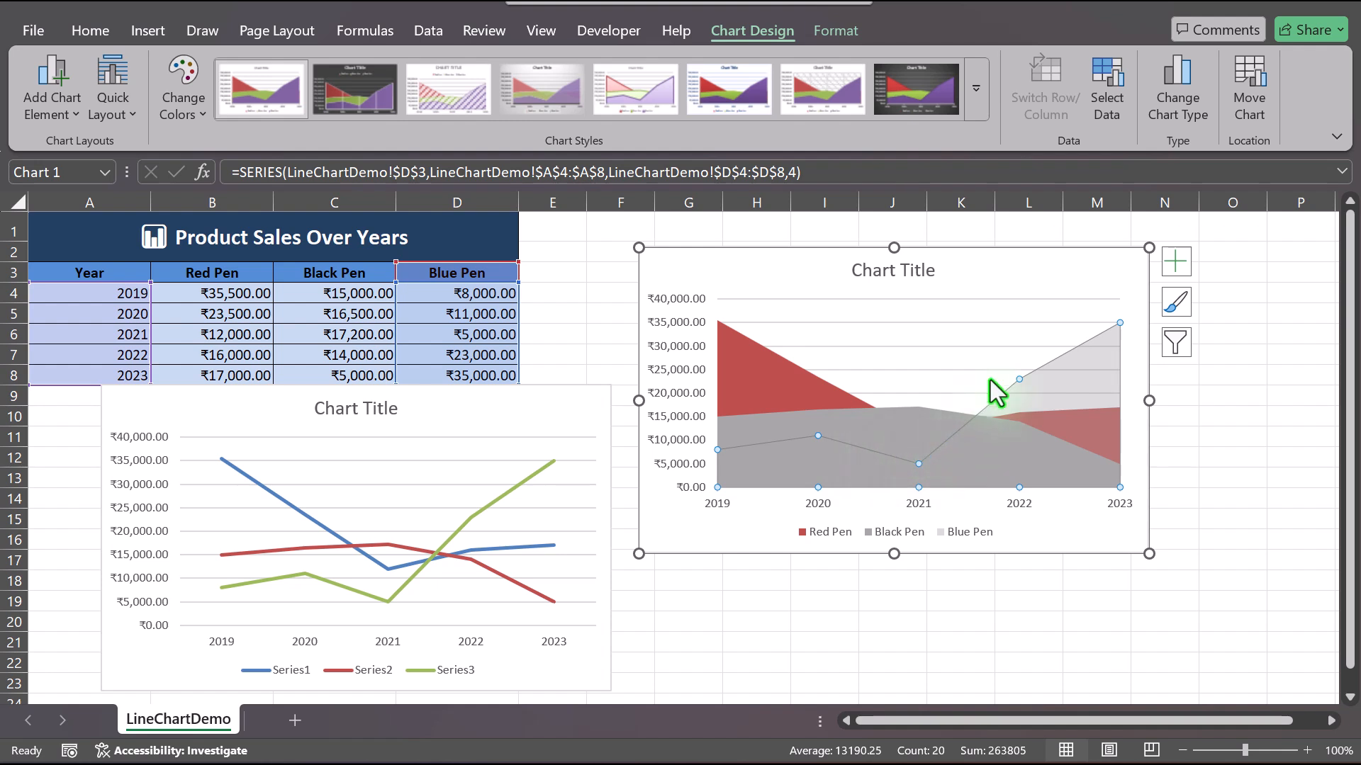
click(838, 427)
click(1064, 382)
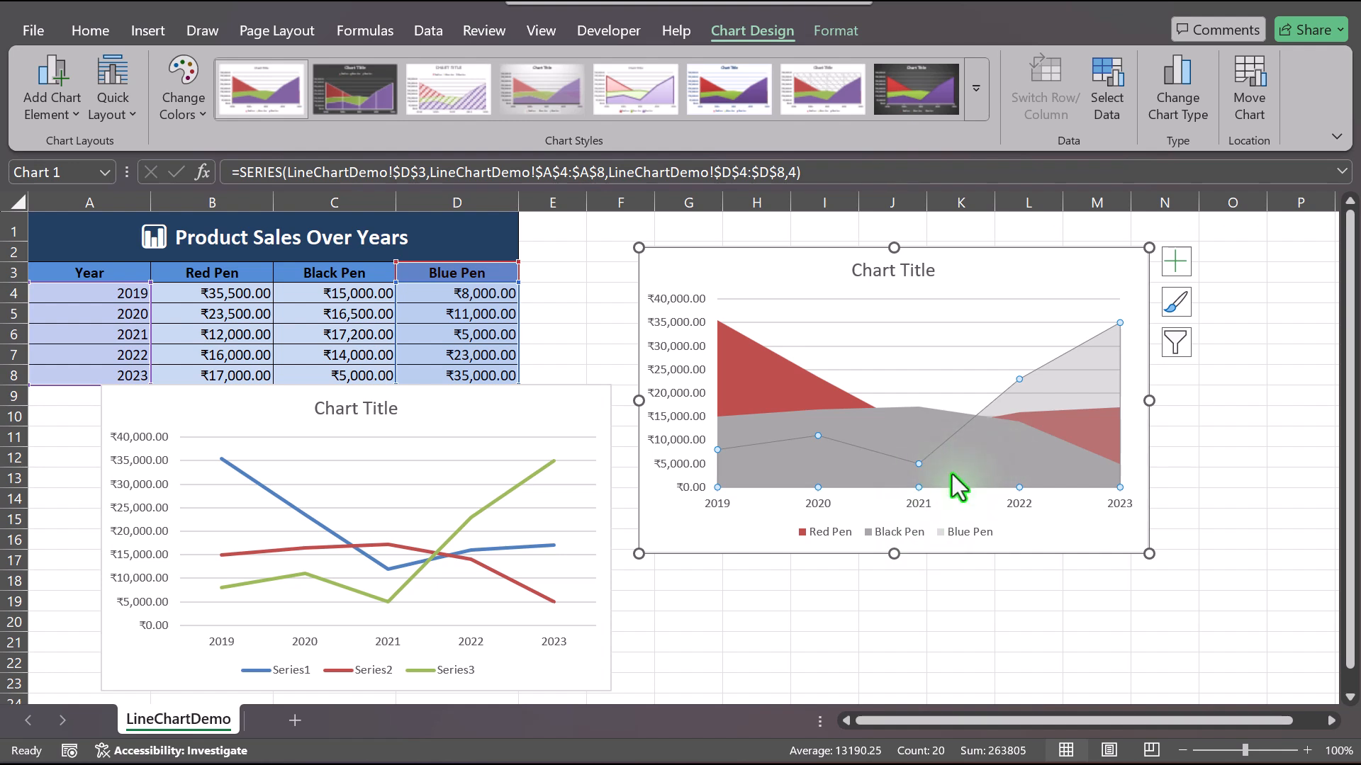
right_click(1089, 383)
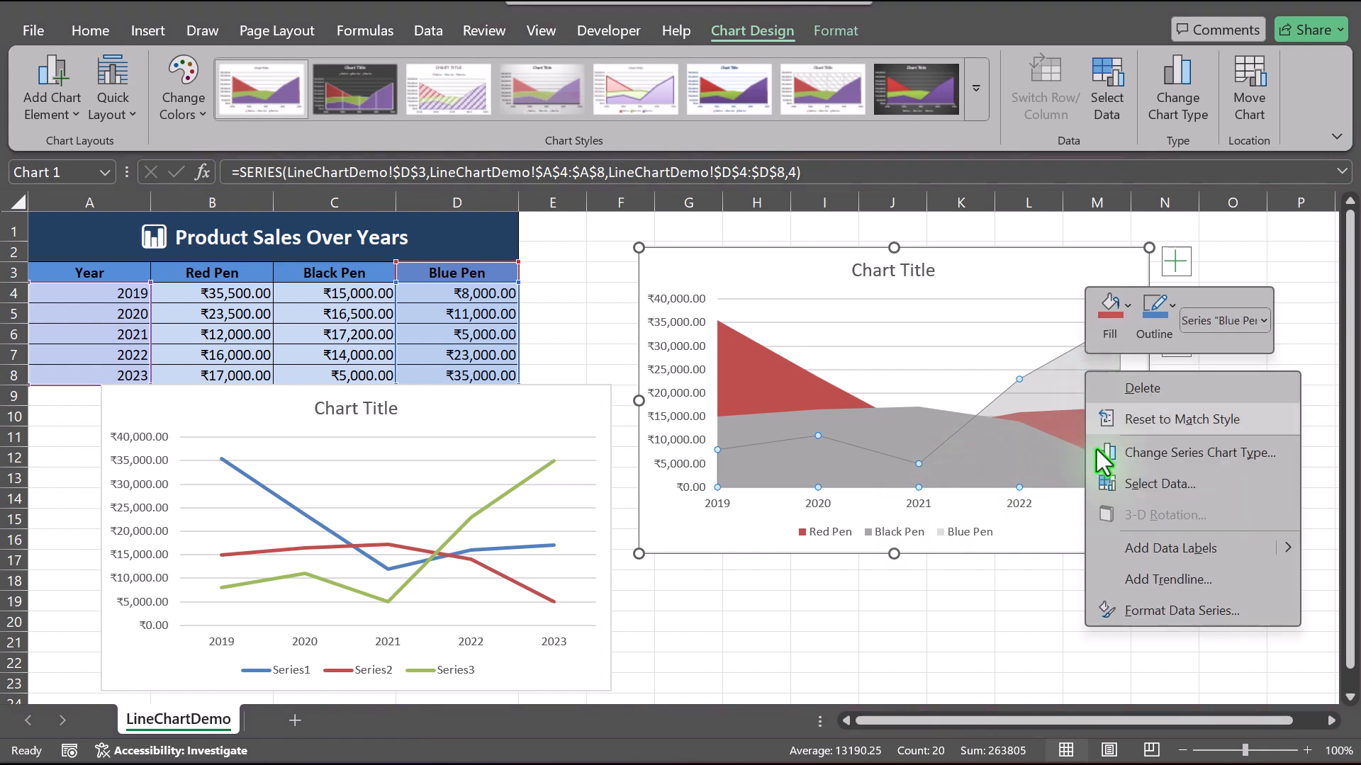
click(1175, 610)
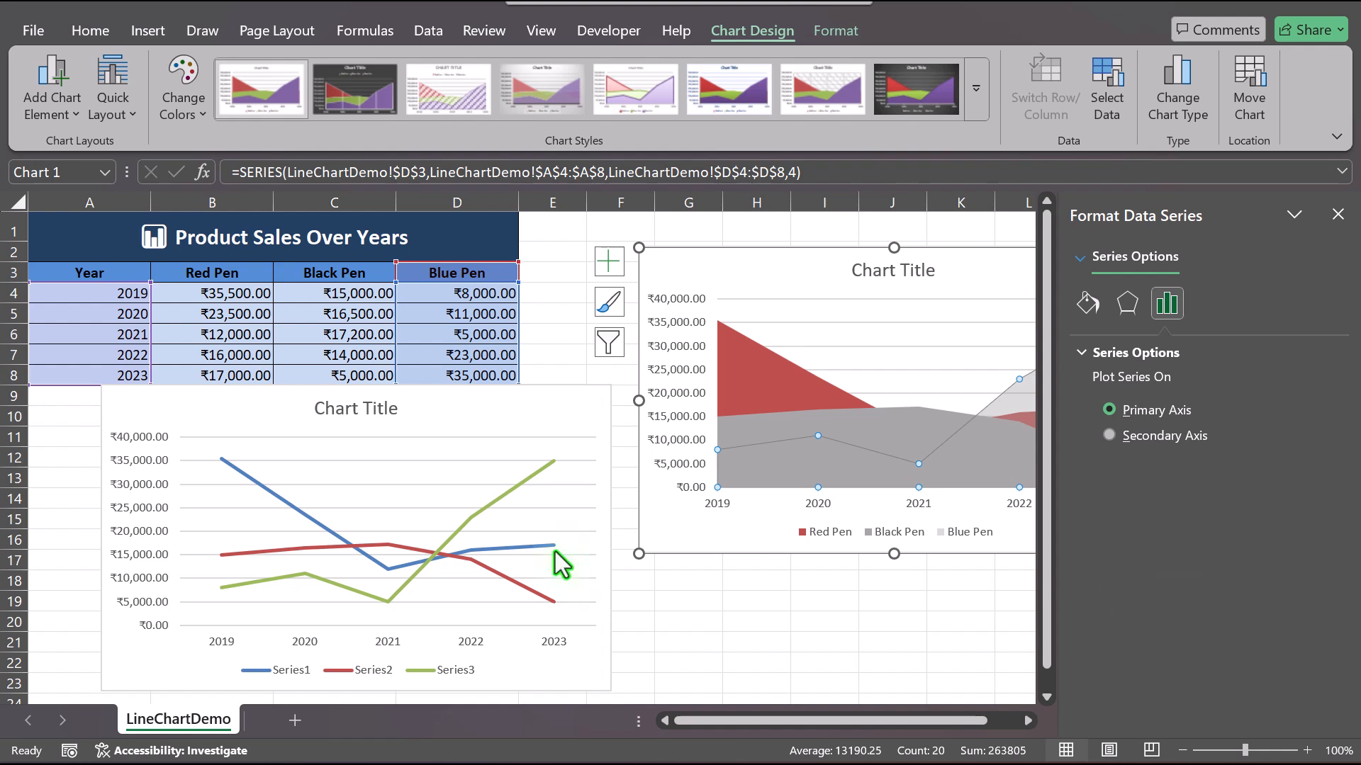
click(1087, 303)
click(1317, 551)
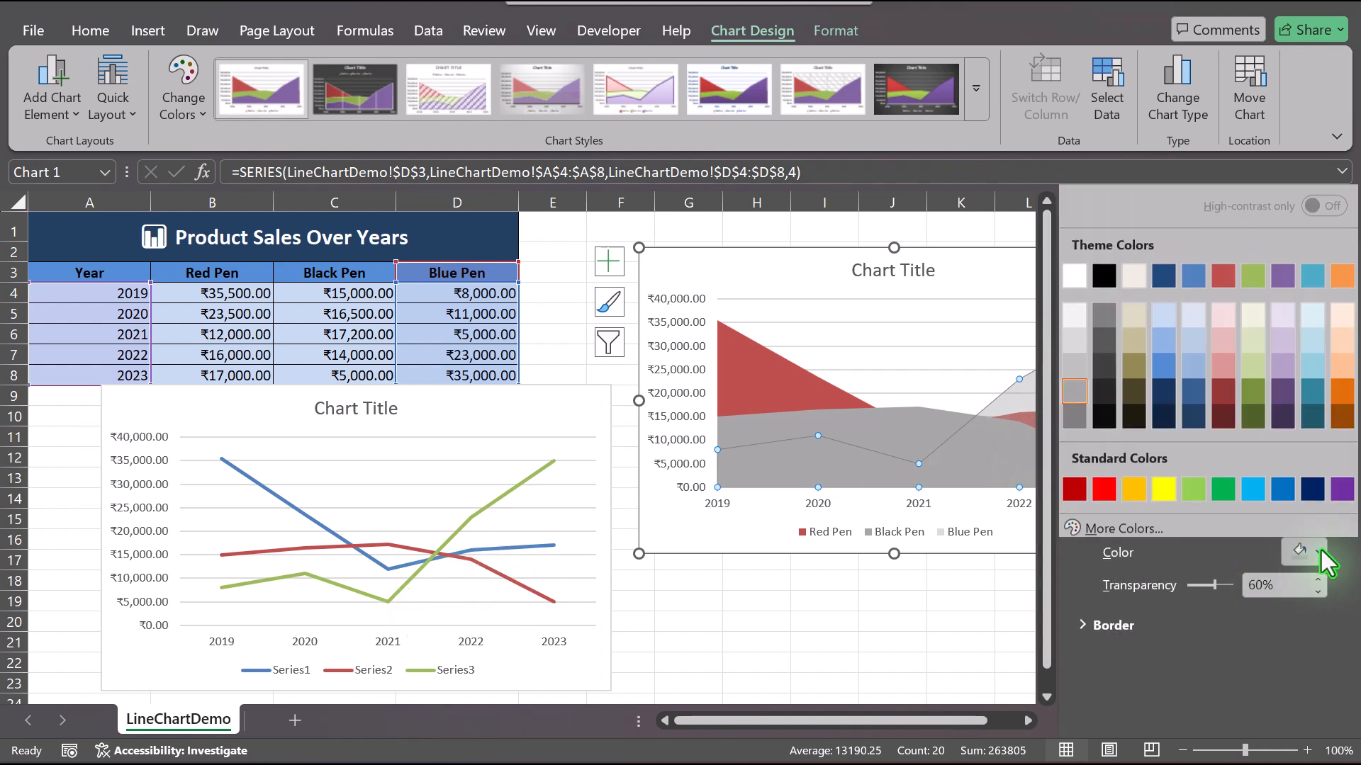
click(1195, 486)
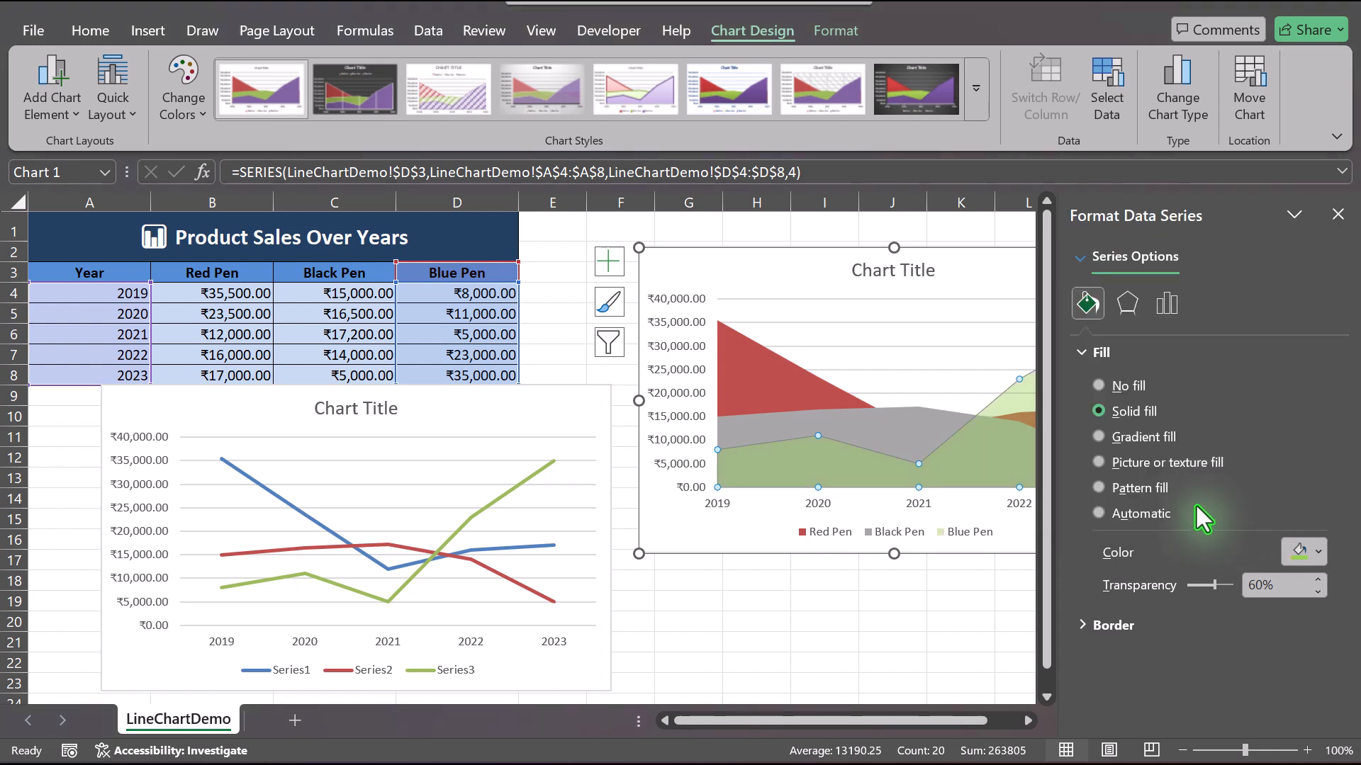
click(1337, 214)
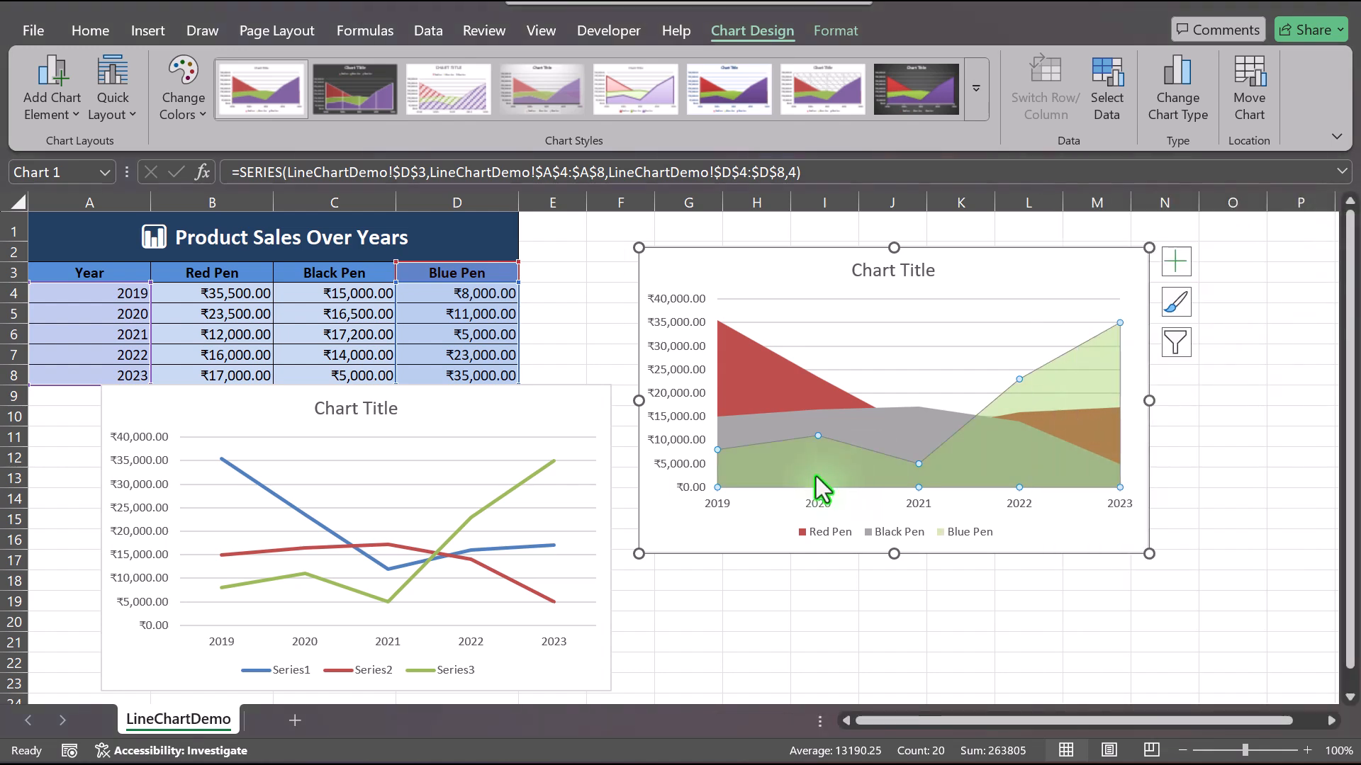
click(796, 682)
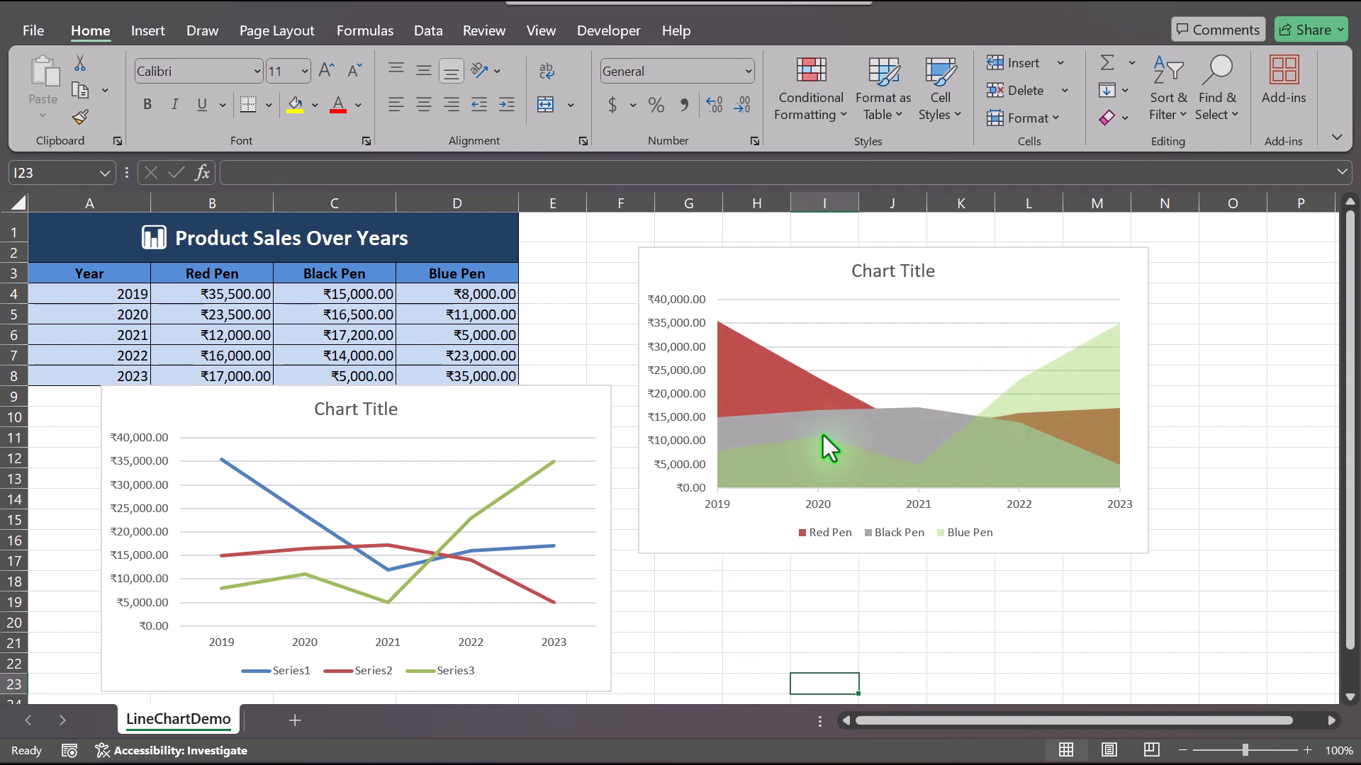
Set the solid fill transparency of the Black Pen series in the area chart to 50%
click(764, 431)
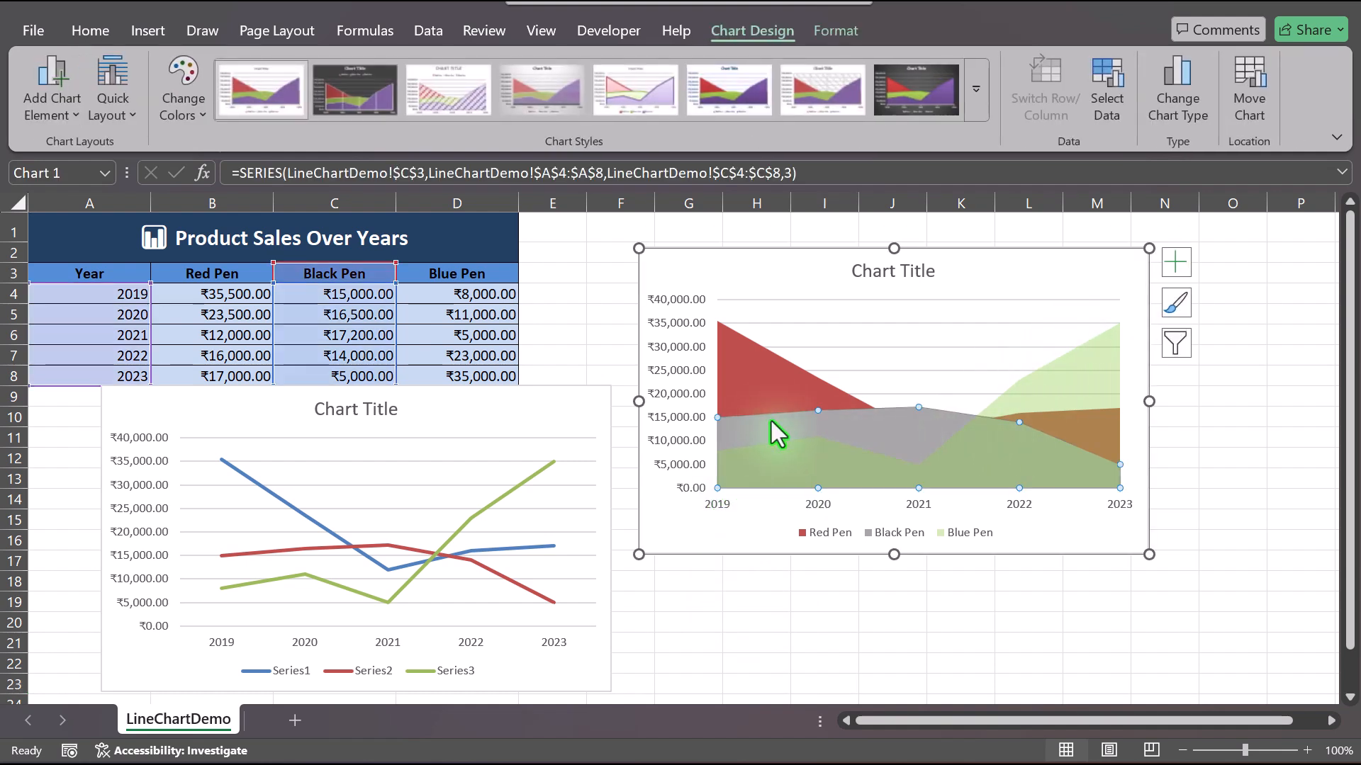
right_click(907, 429)
click(989, 666)
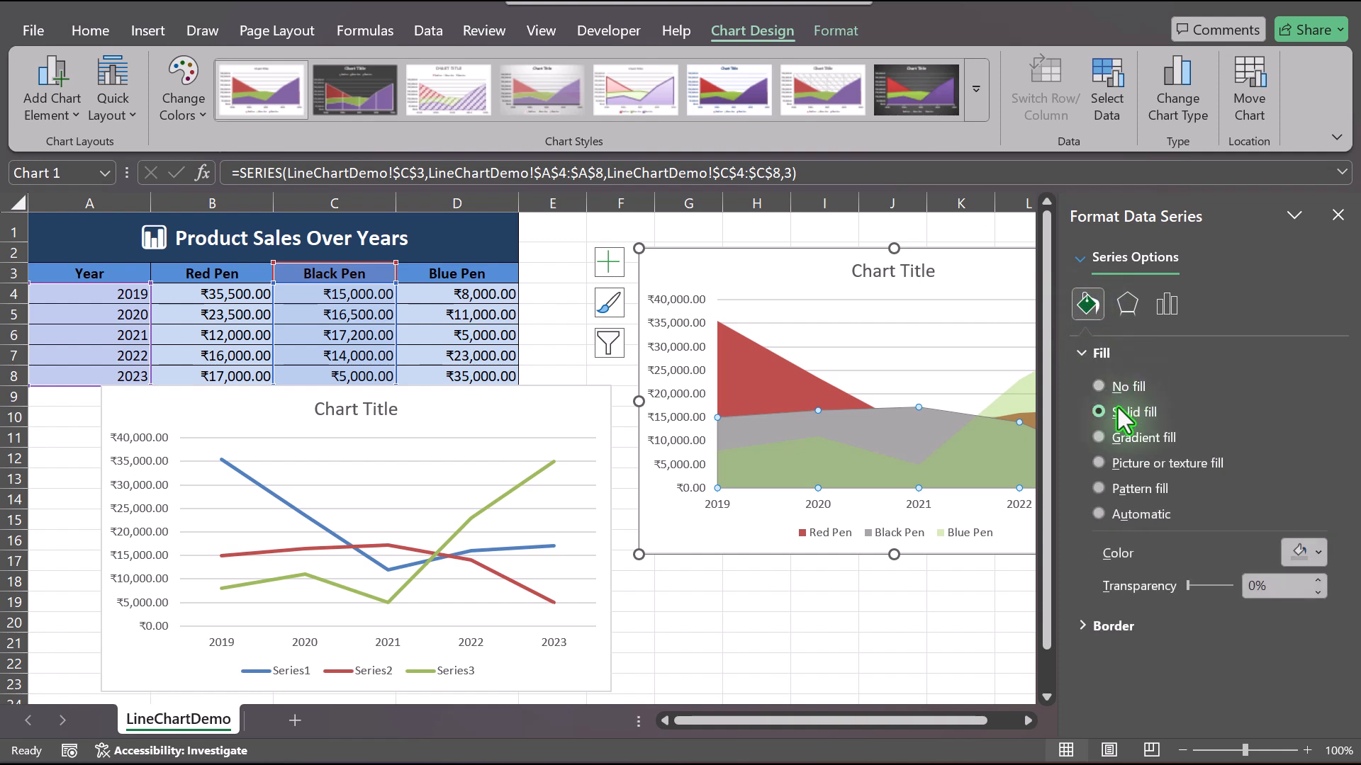
click(1098, 411)
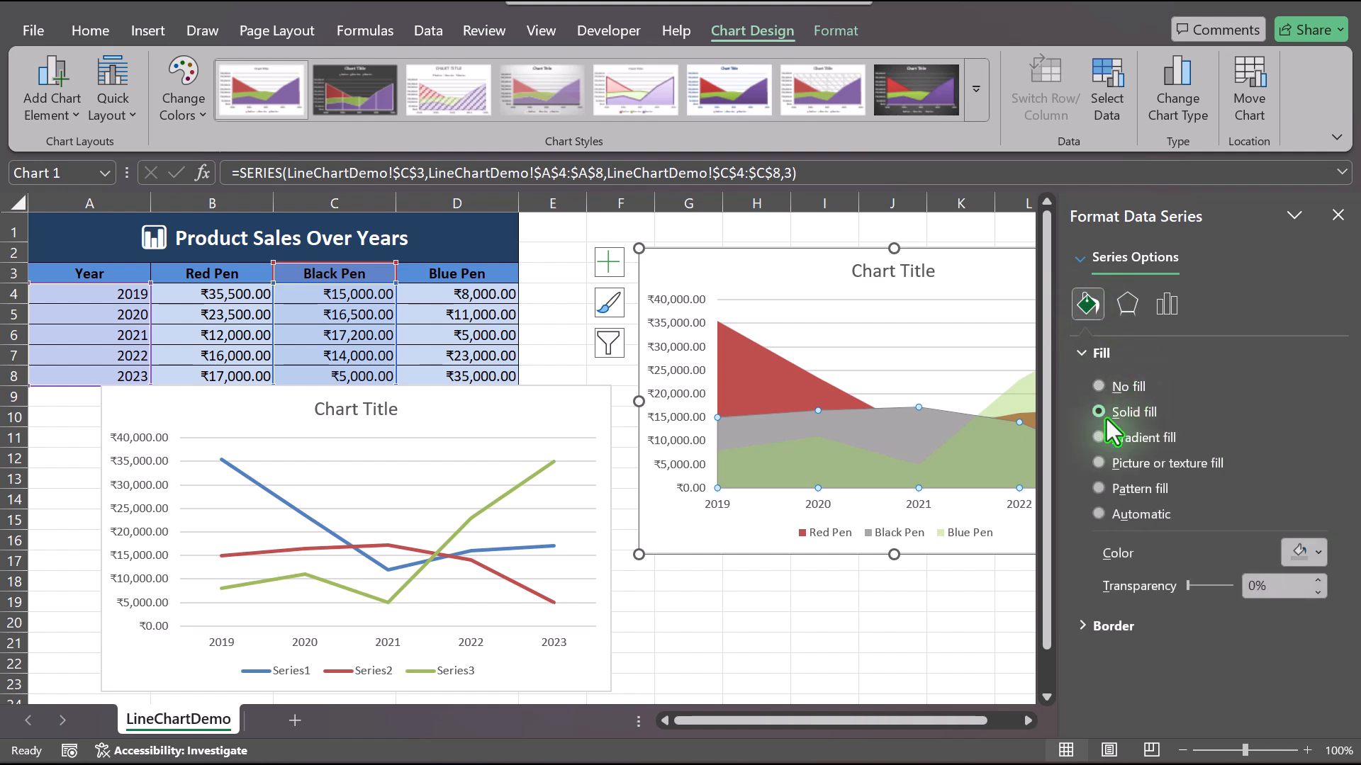
click(1286, 585)
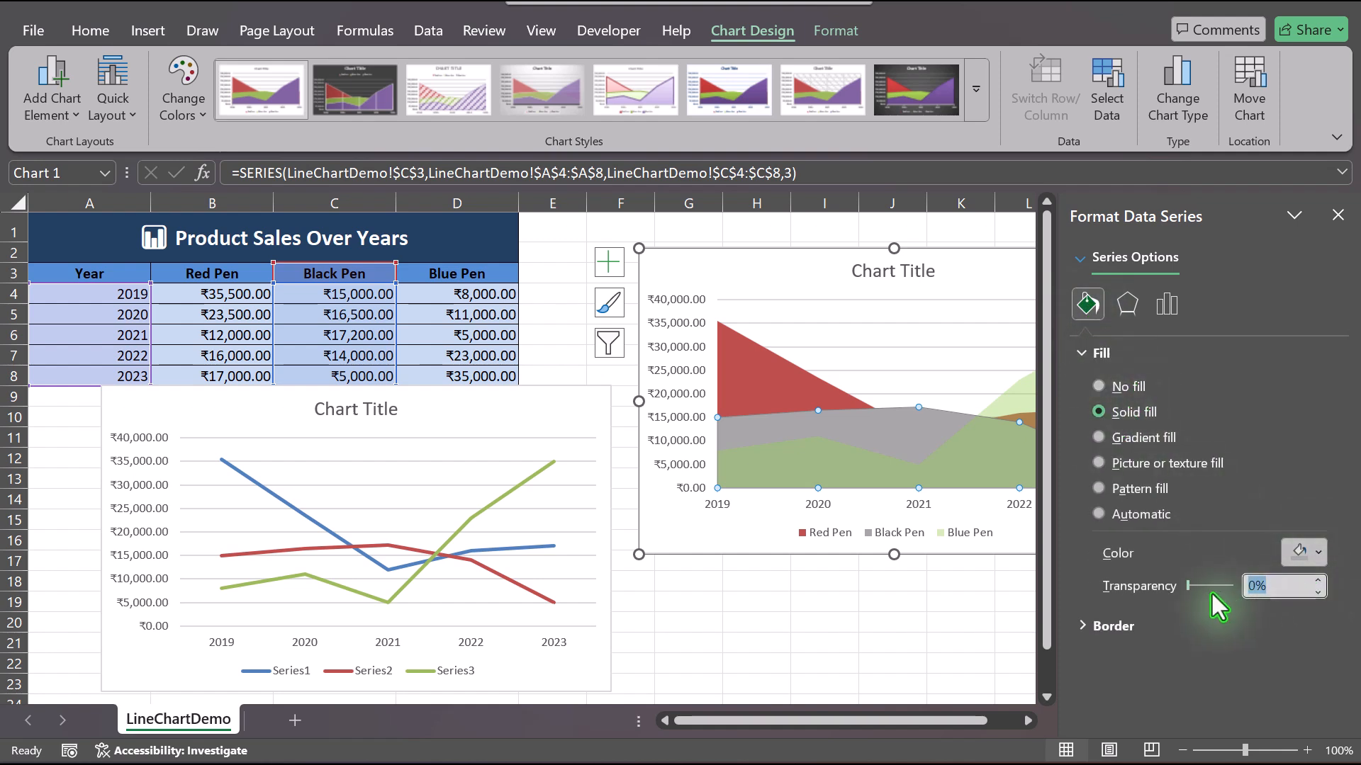
text(50)
key(Return)
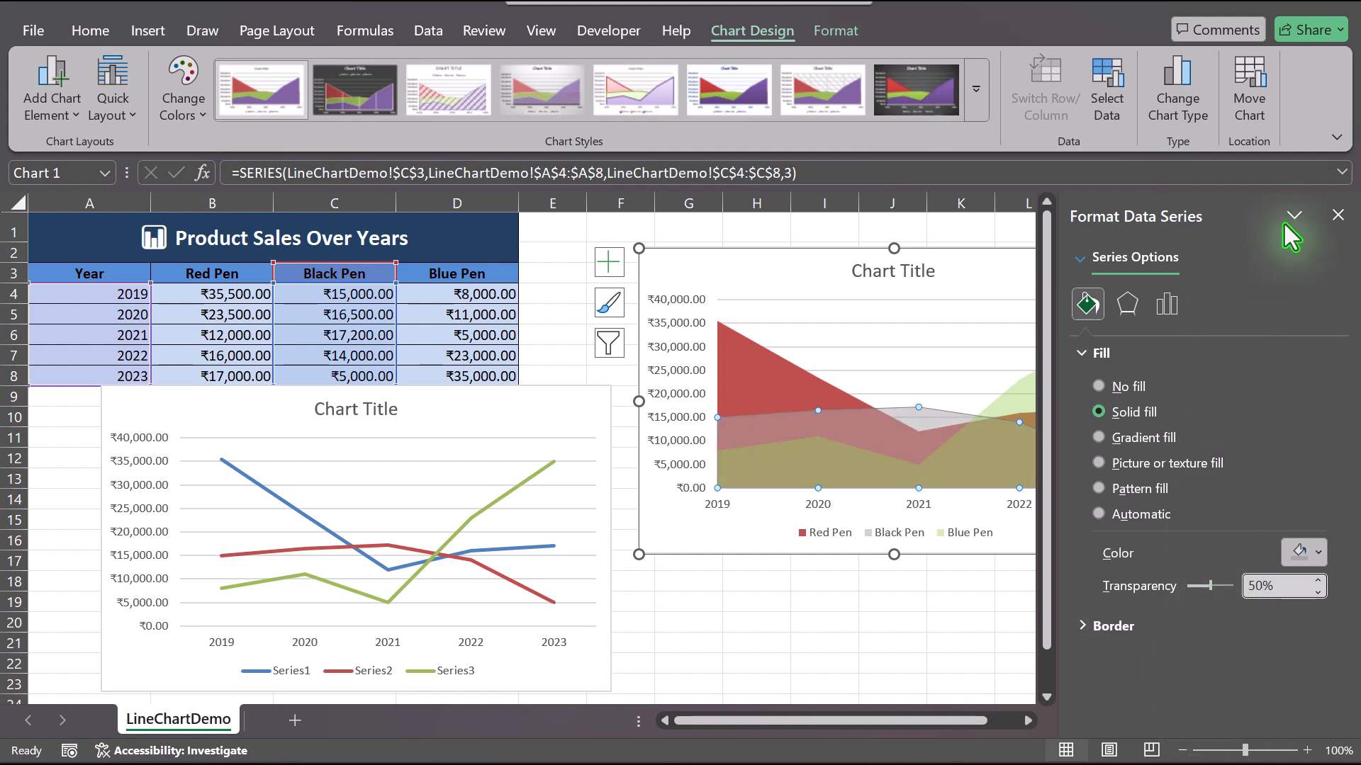
click(1338, 222)
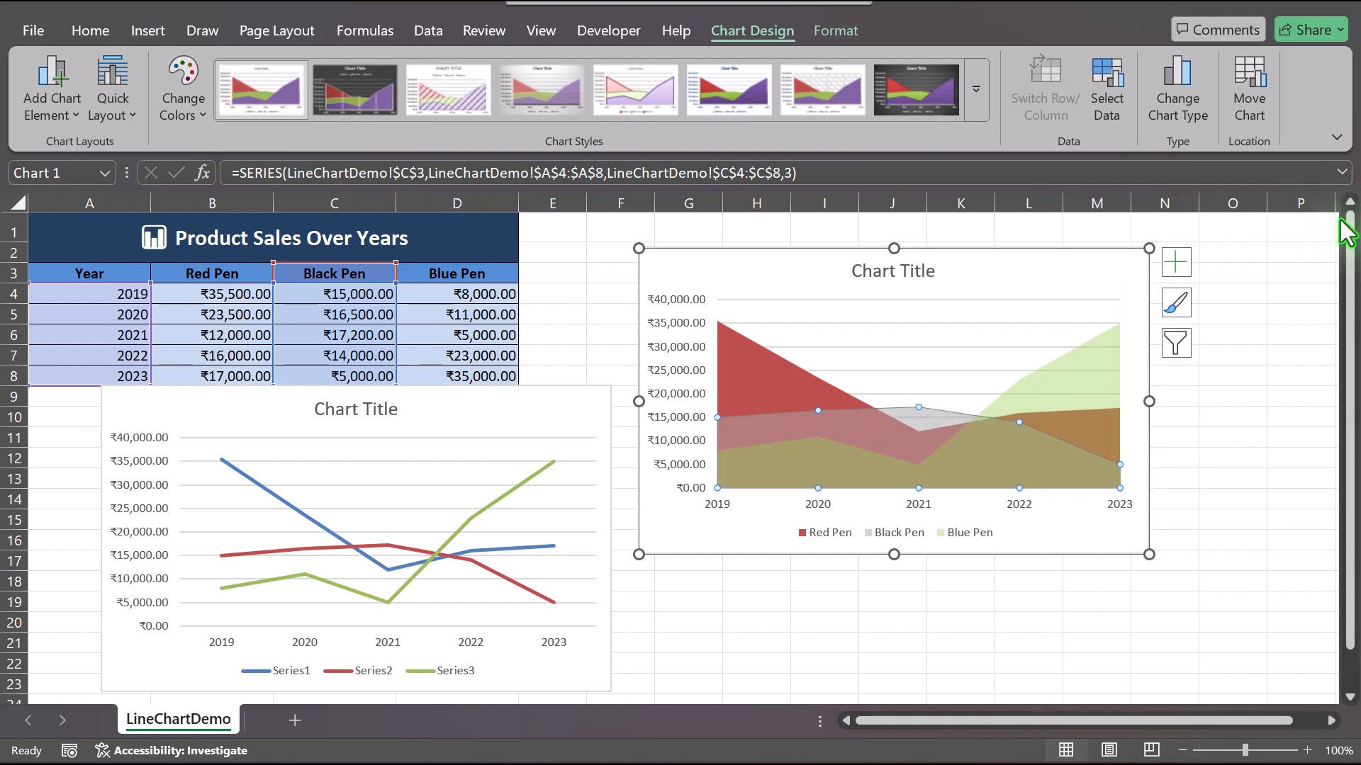
click(913, 629)
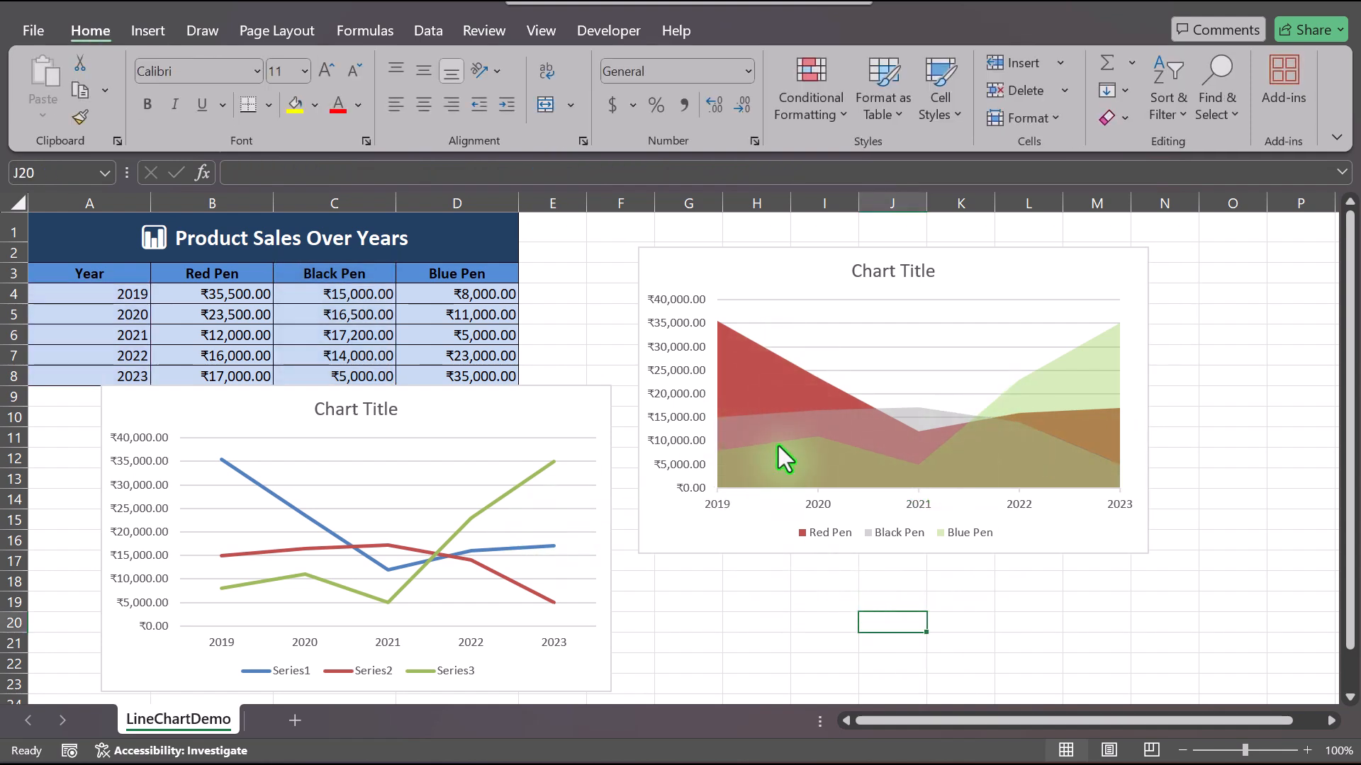
mouse_move(777, 445)
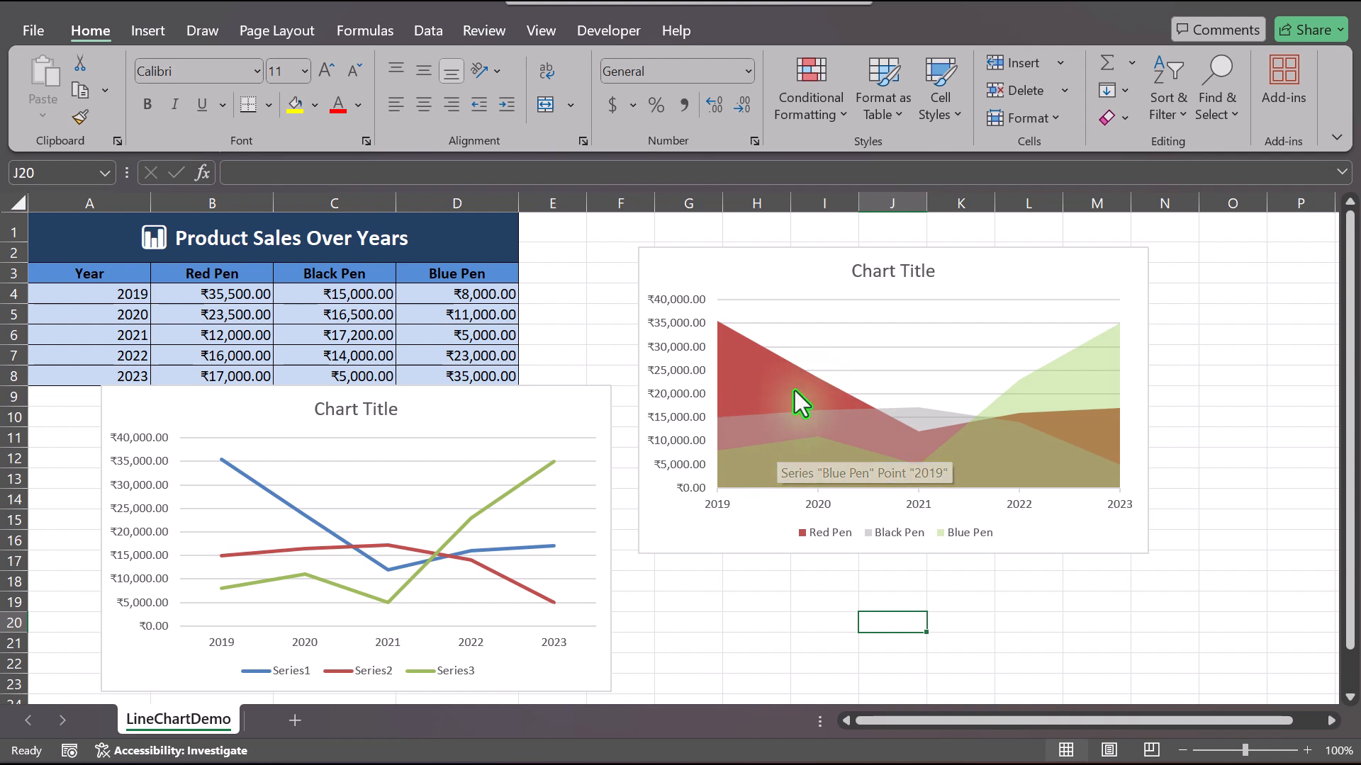
mouse_move(796, 385)
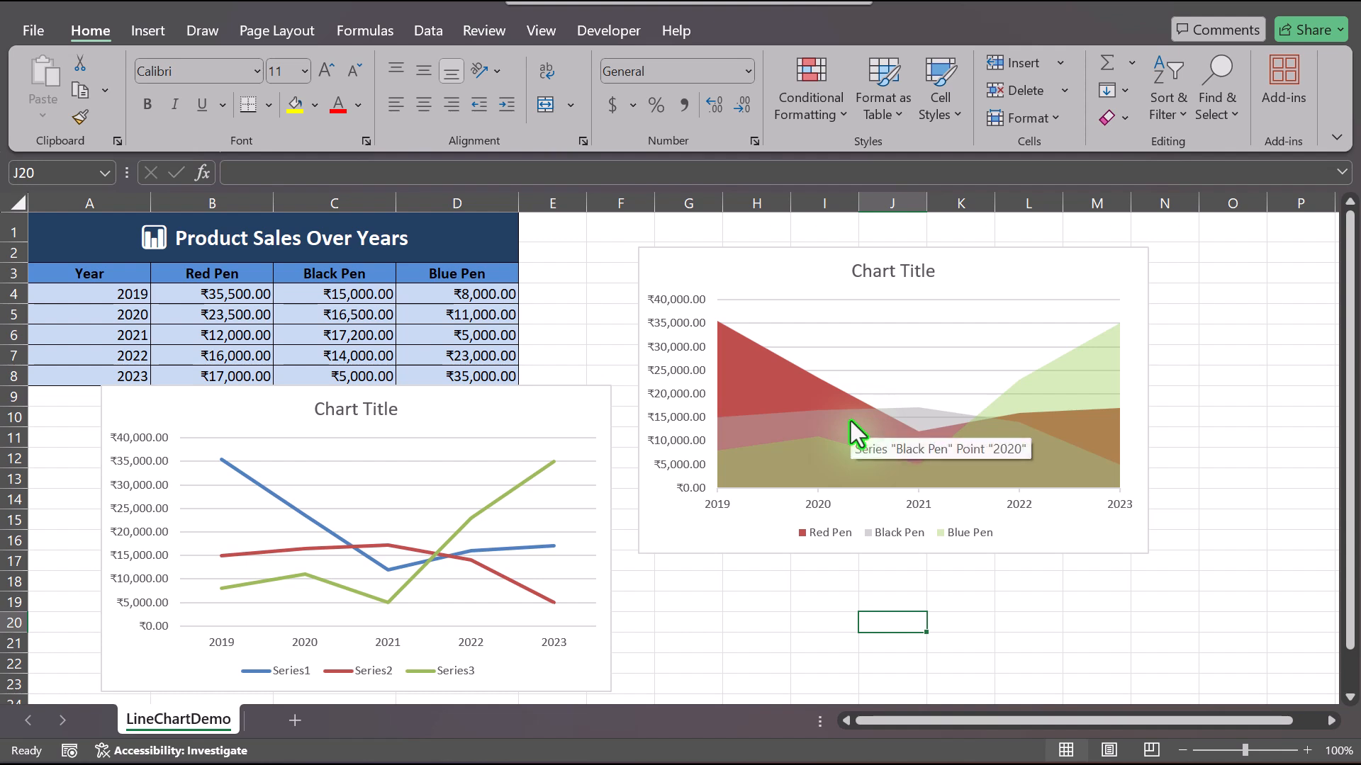
mouse_move(839, 401)
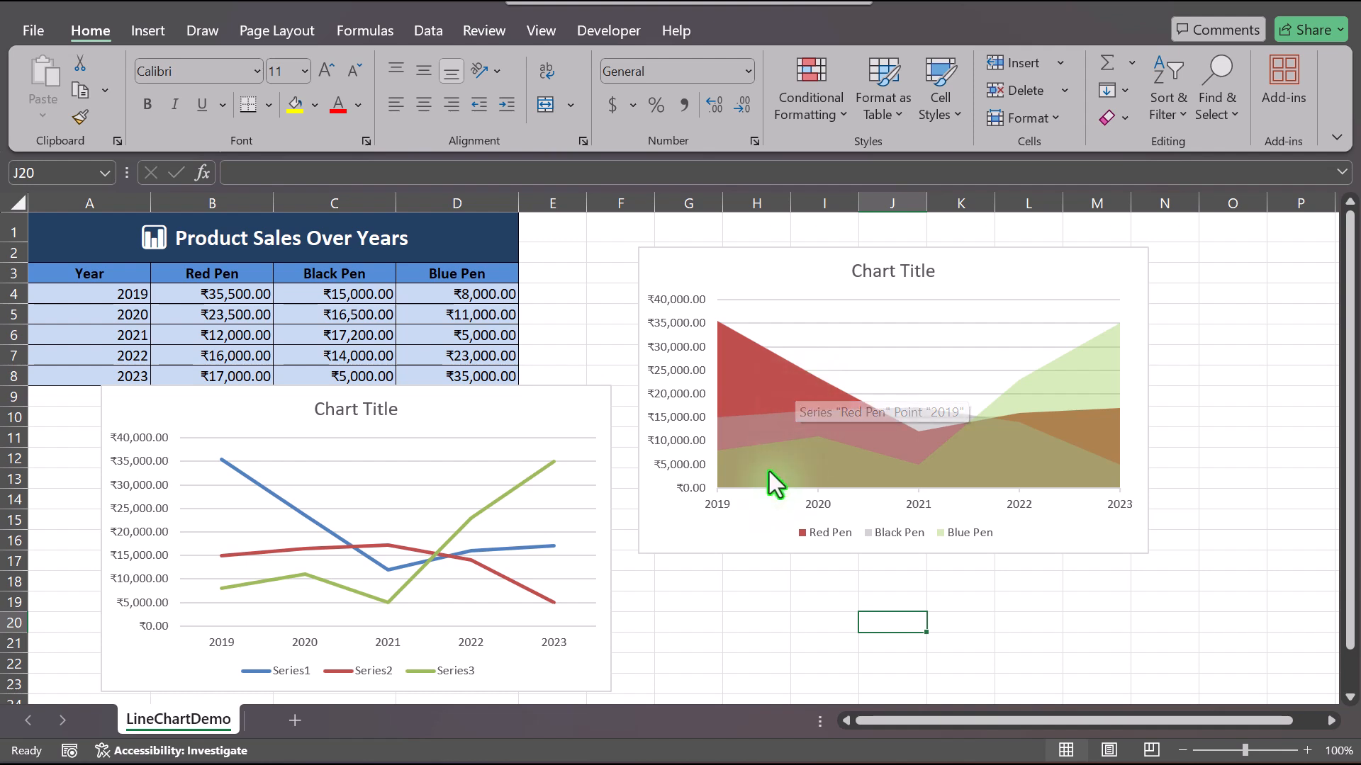
mouse_move(768, 472)
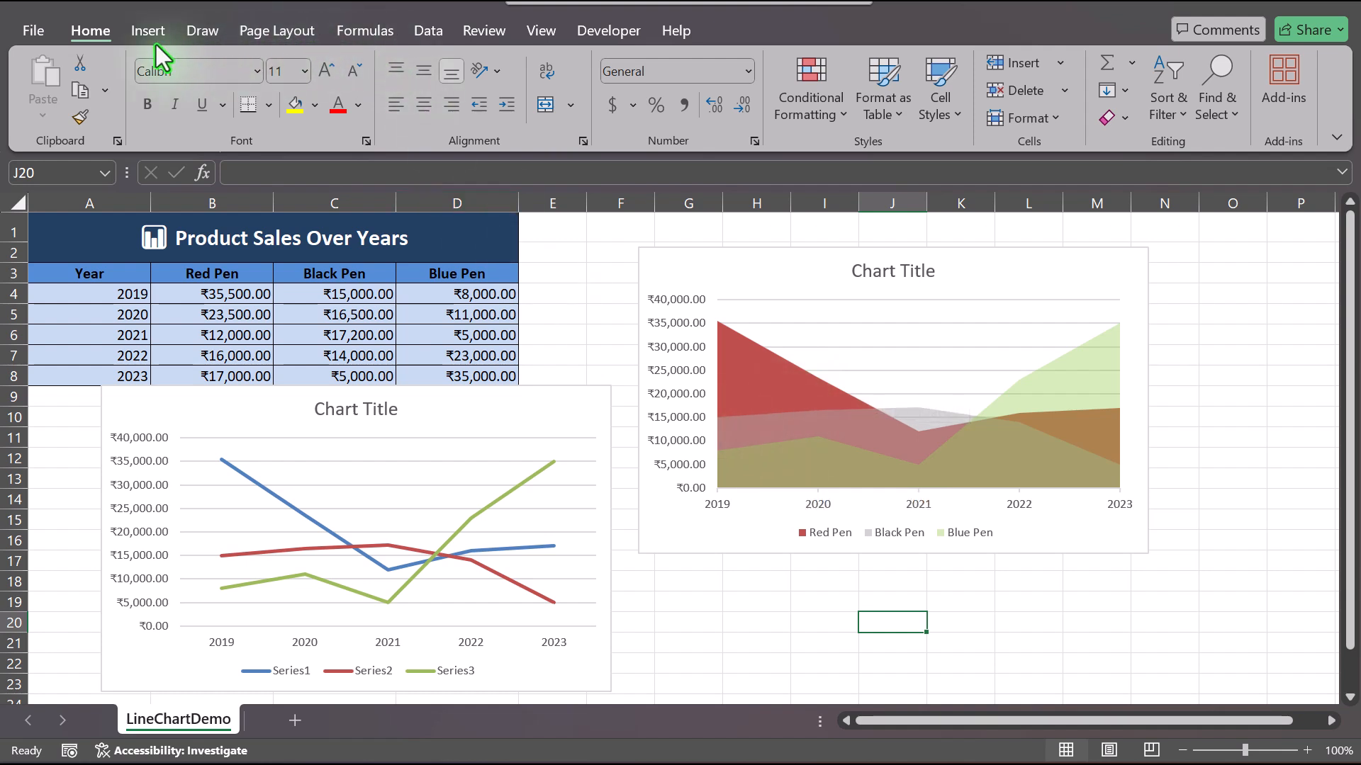
Insert a 2-D stacked area chart from the range A4:D8 and place it directly below the existing area chart
click(115, 297)
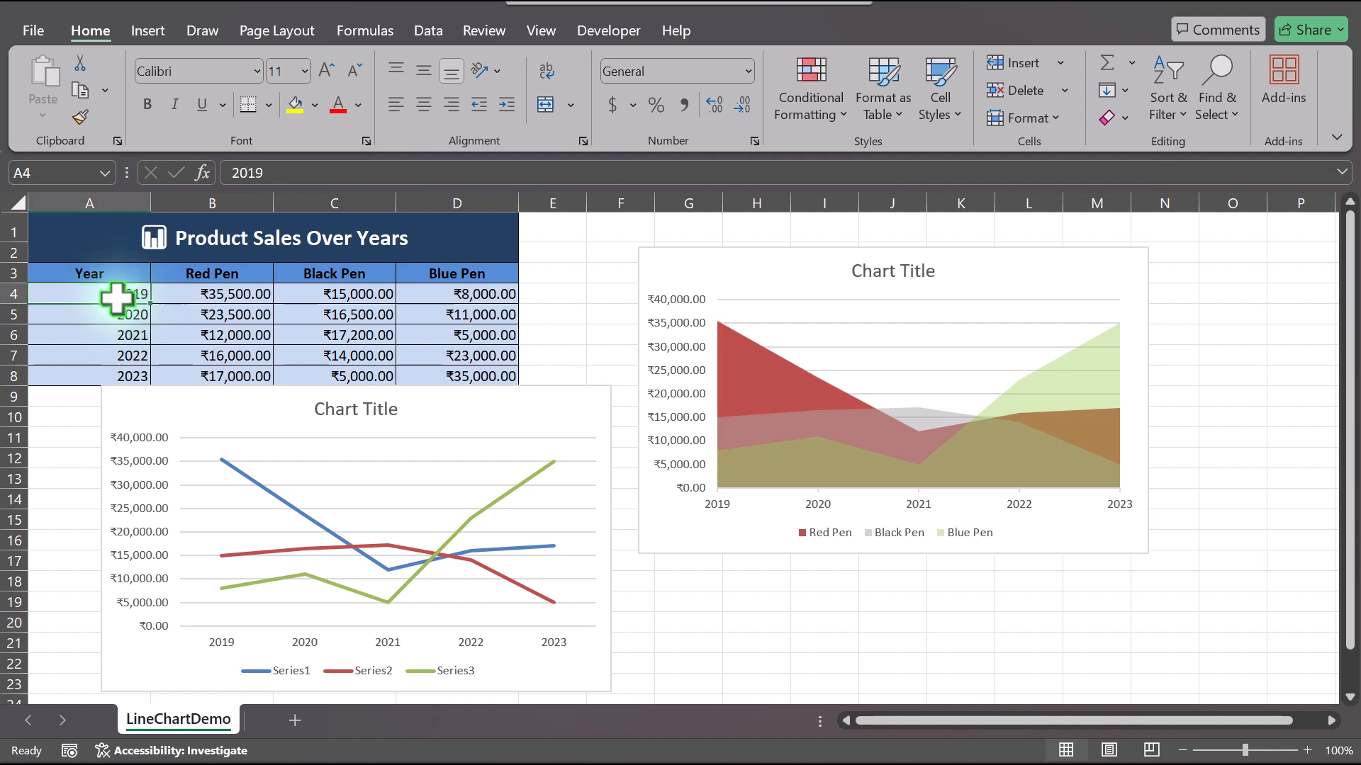
drag(116, 298, 456, 371)
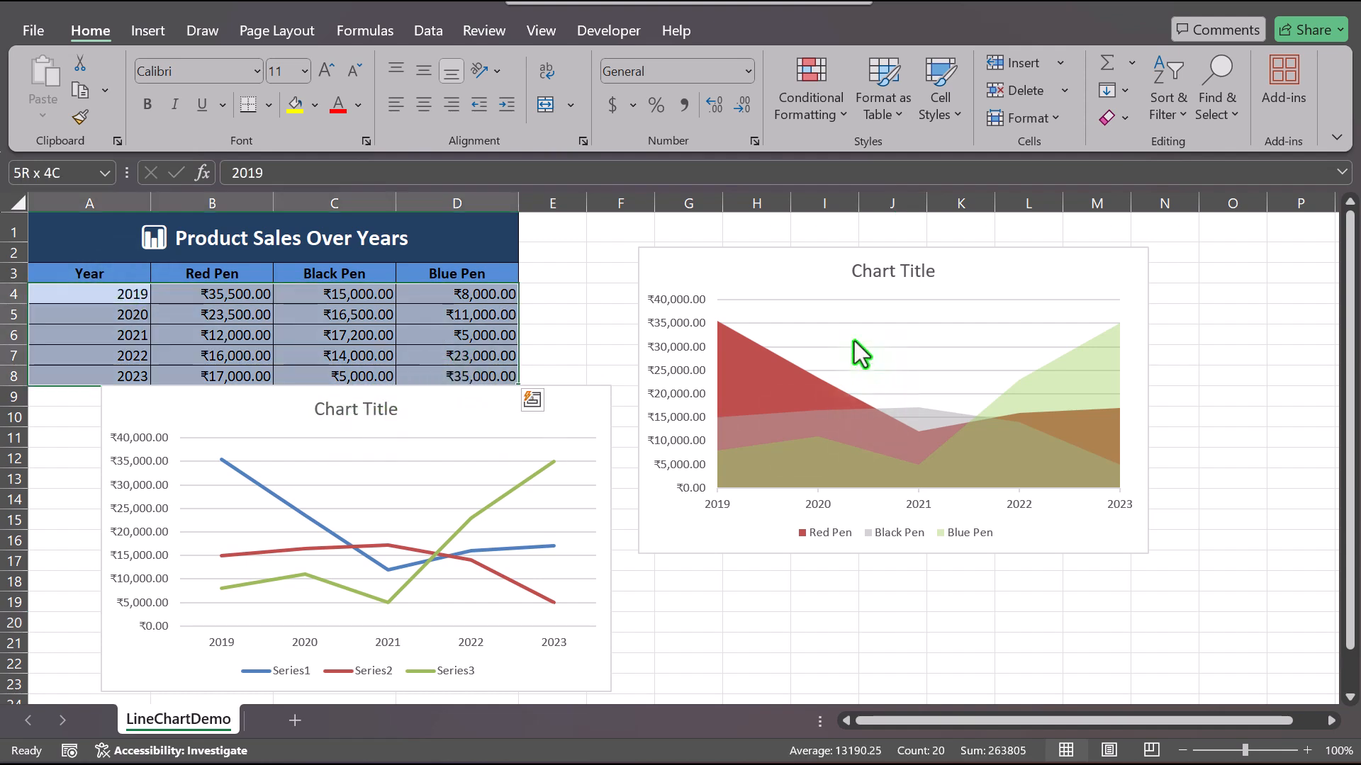
click(149, 30)
click(434, 89)
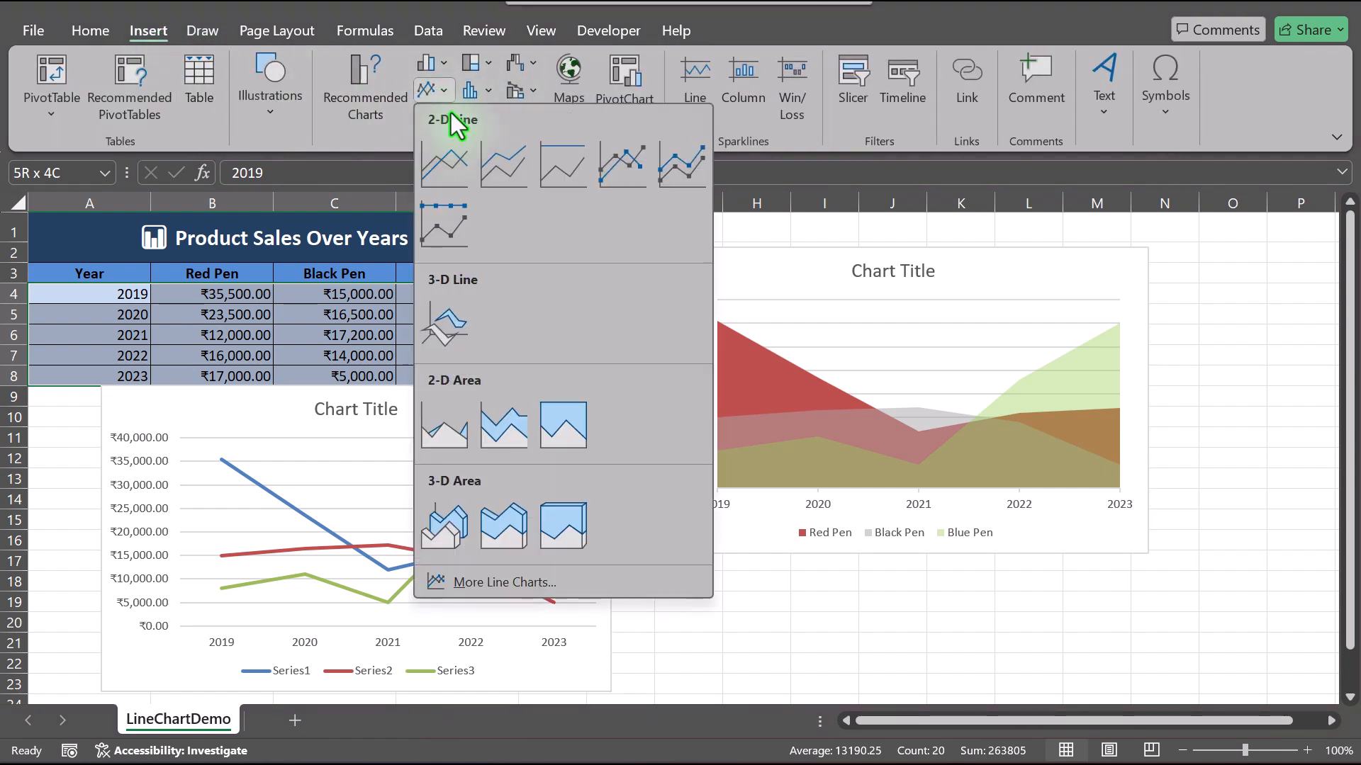
click(504, 425)
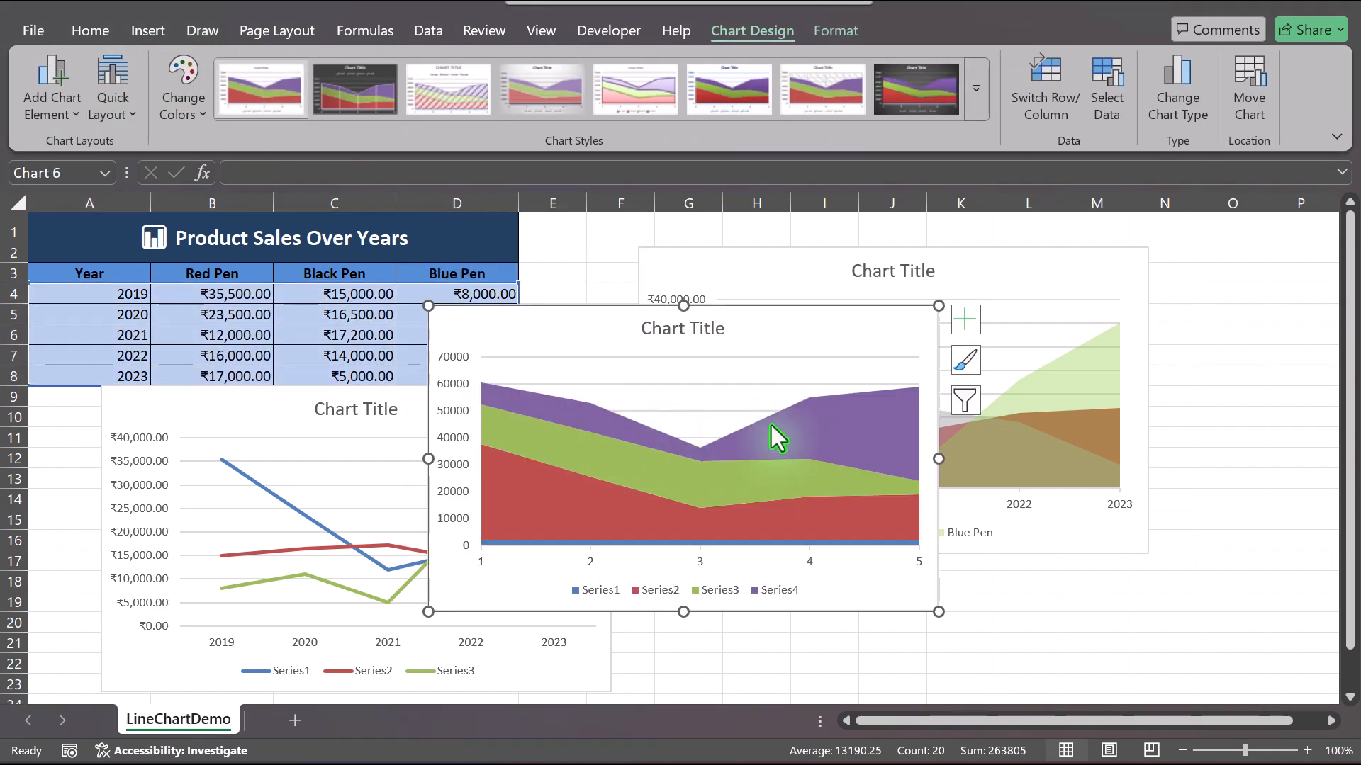
drag(782, 333, 994, 579)
scroll(1224, 461, down, 4)
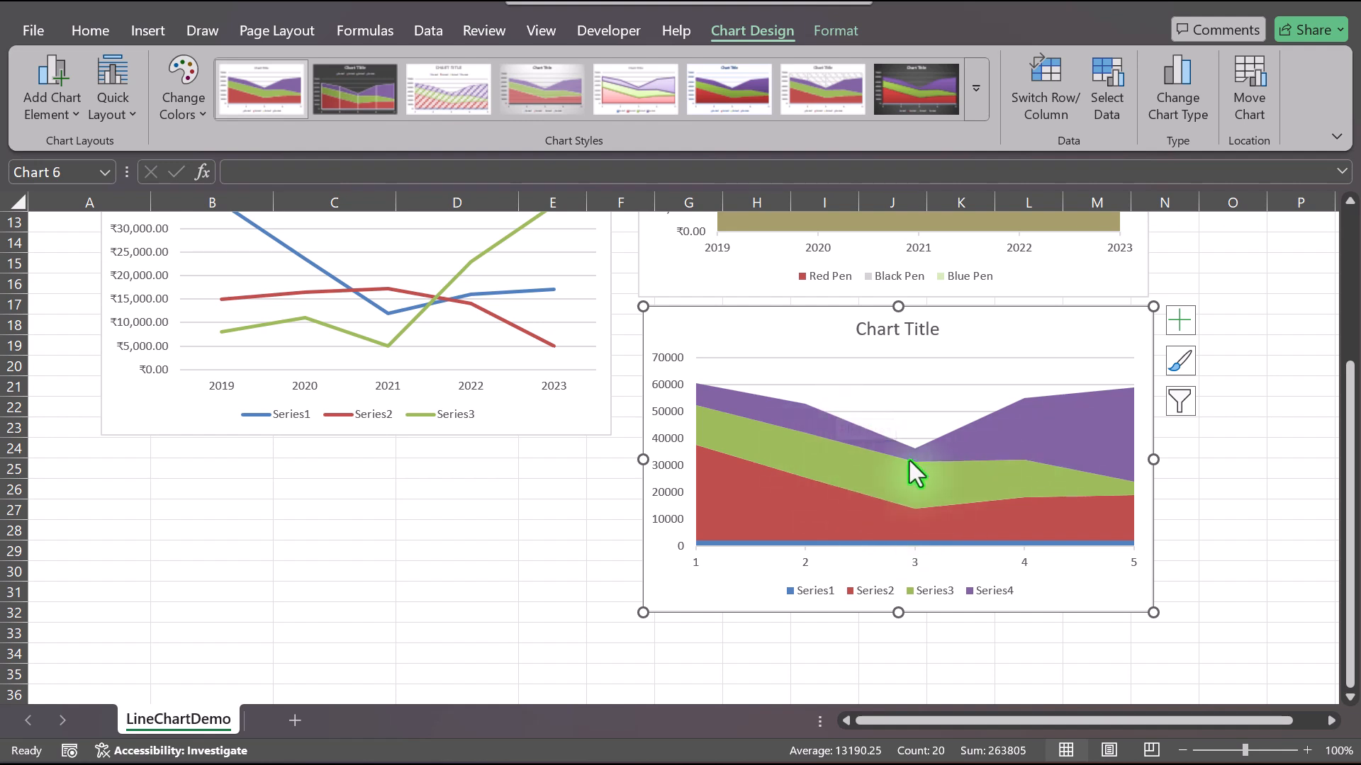
click(592, 590)
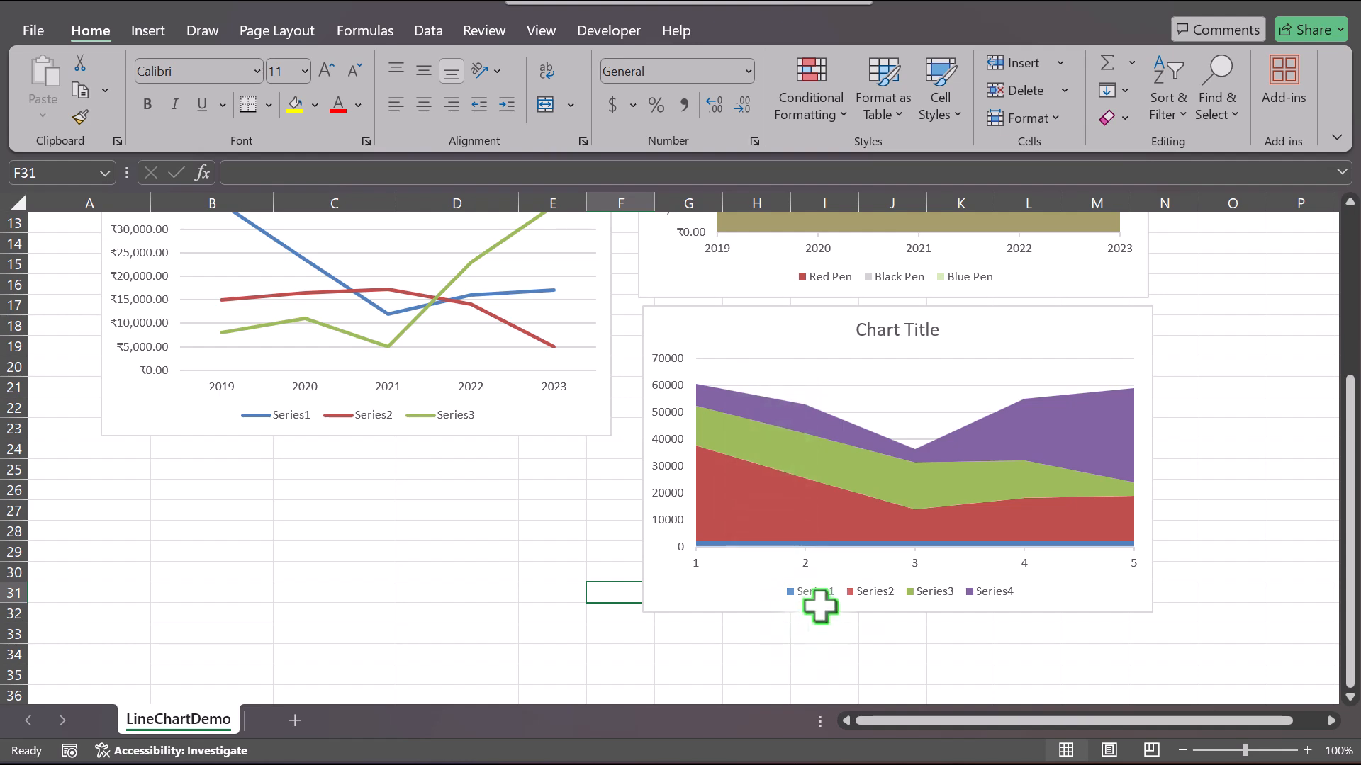
Set the stacked area chart's data range to A3:D8 on the LineChartDemo sheet so the header row is included
click(795, 454)
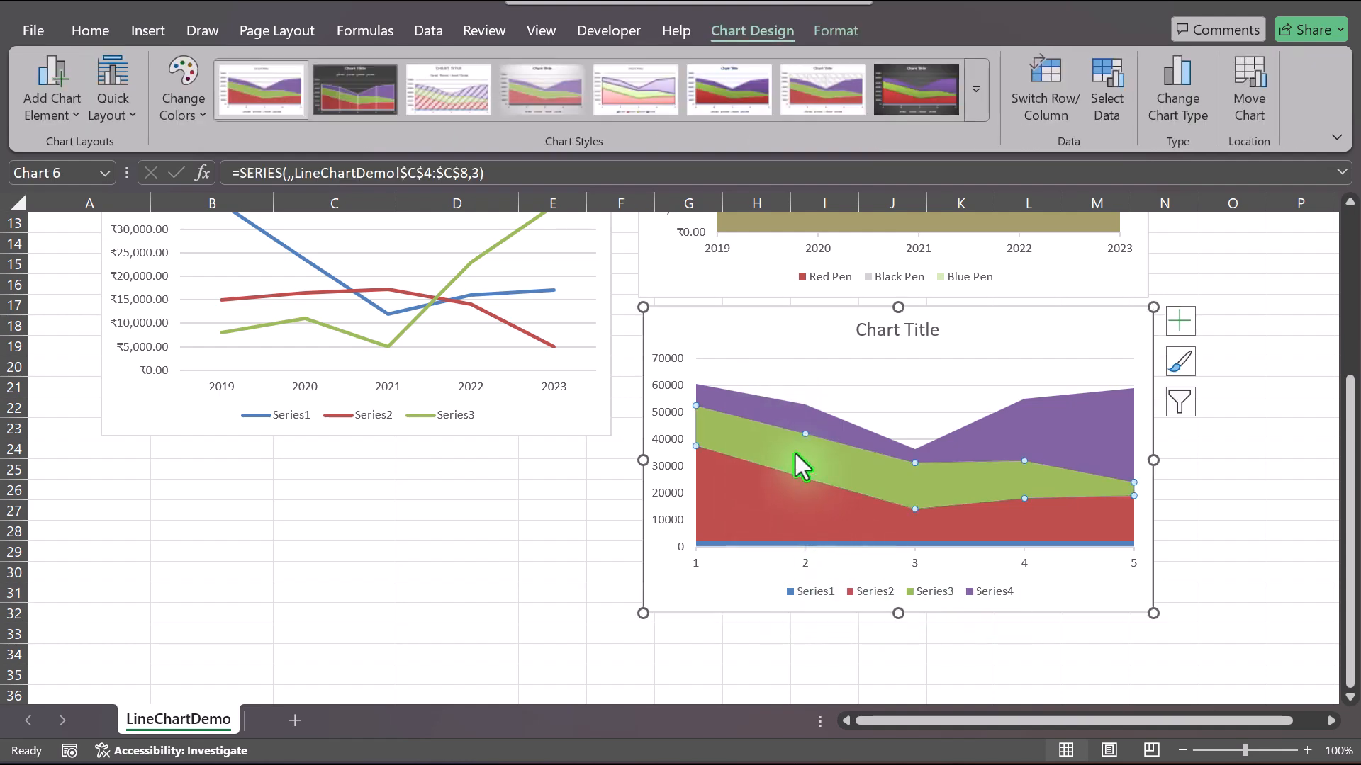
click(1202, 106)
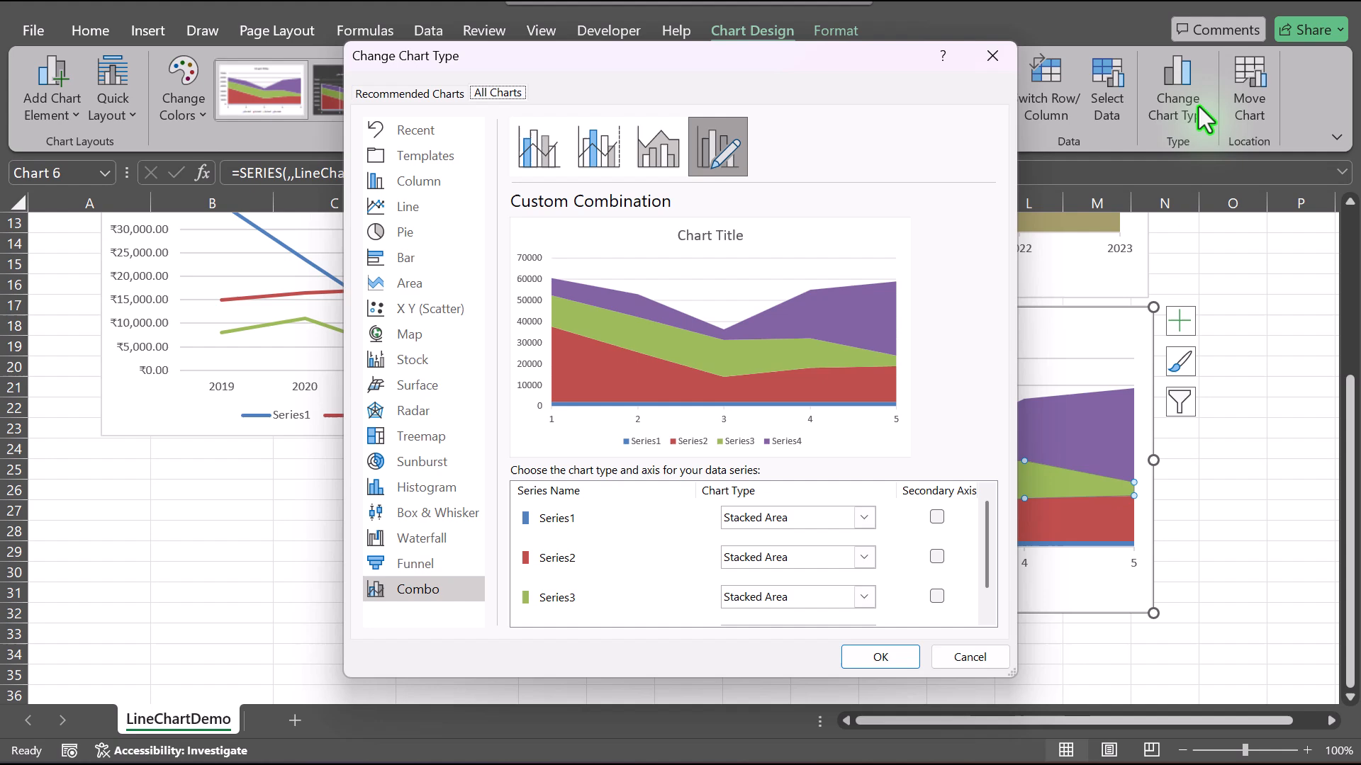
click(1001, 55)
click(1121, 91)
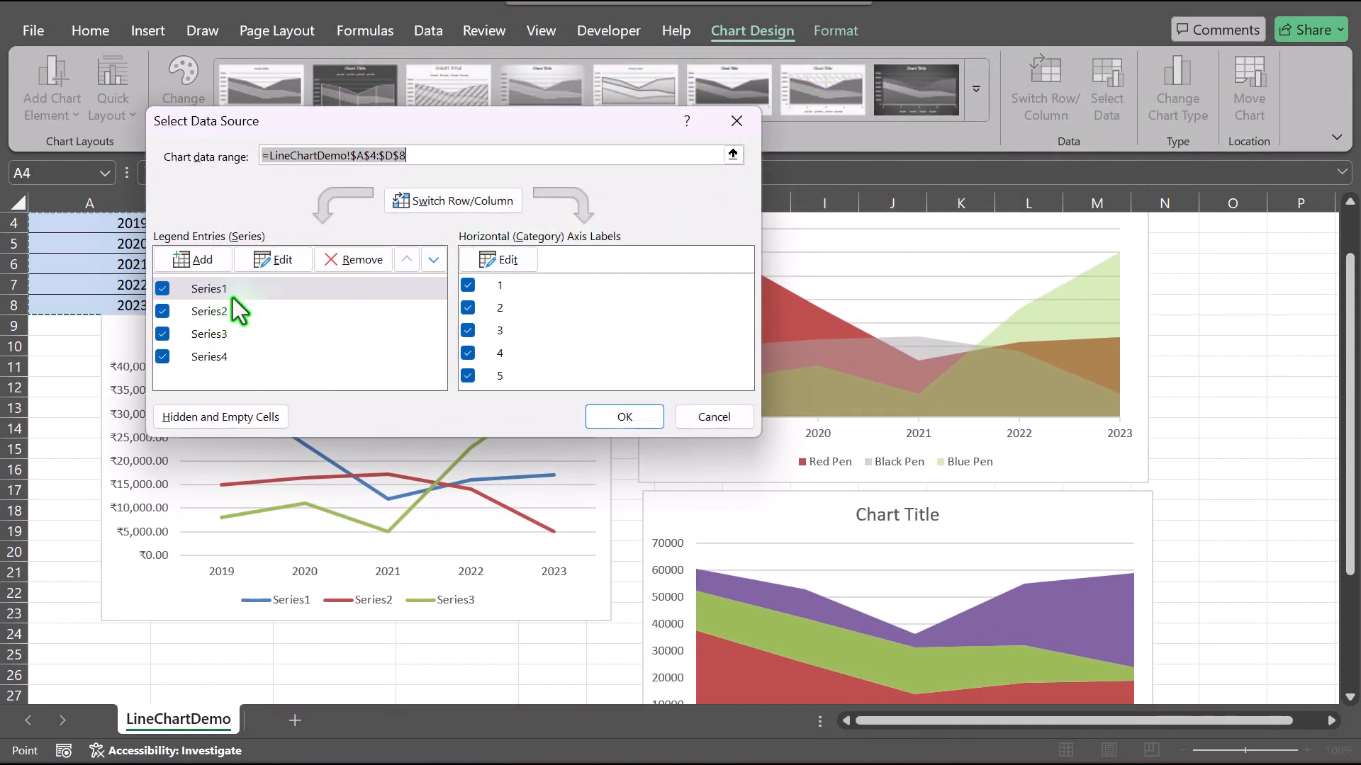
scroll(47, 454, up, 1)
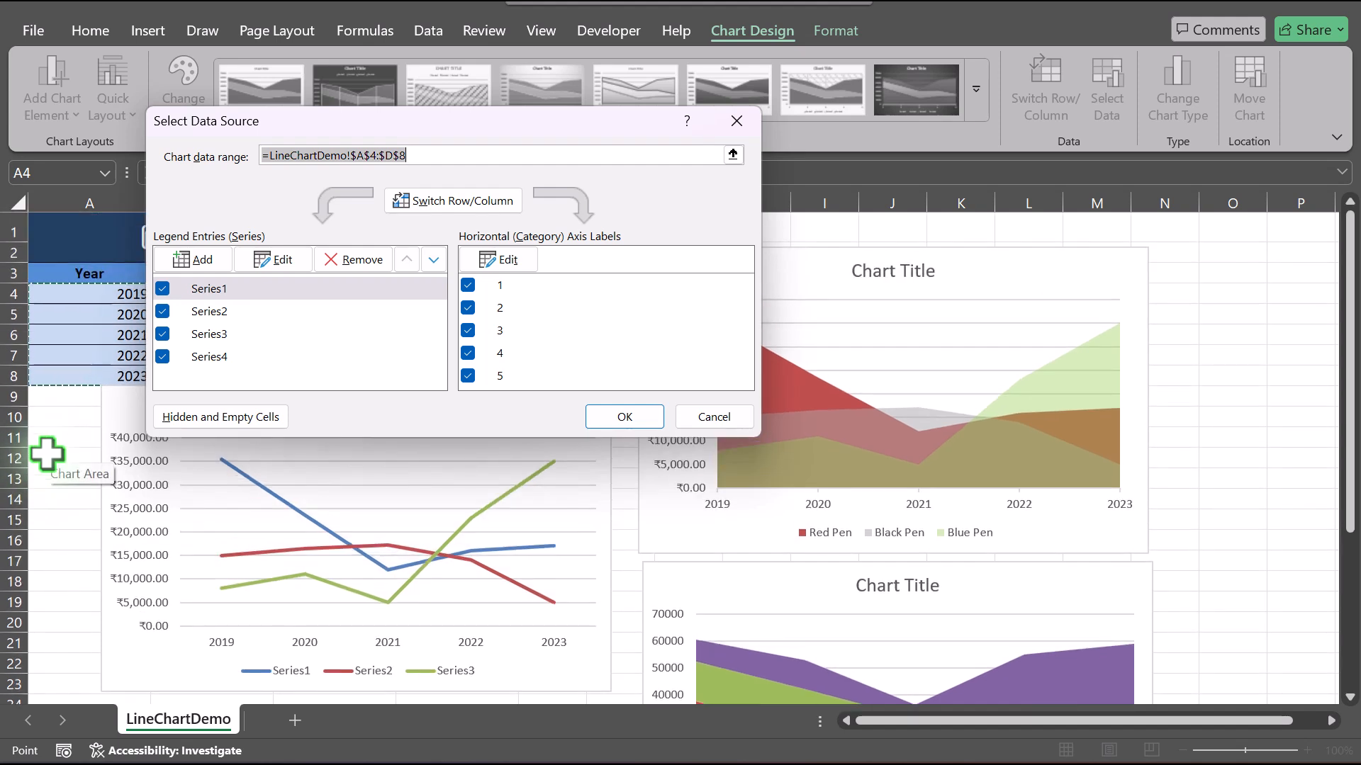
drag(411, 121, 976, 132)
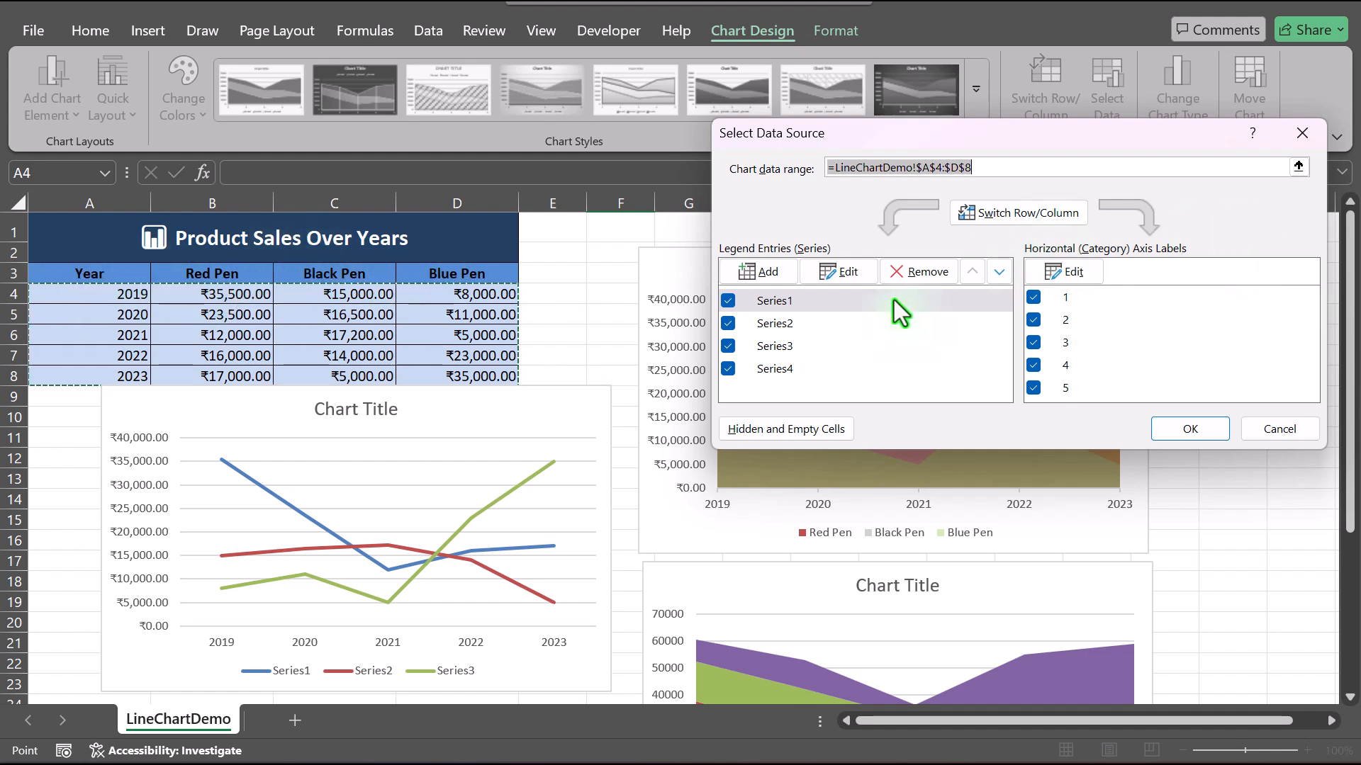
click(82, 273)
drag(82, 273, 447, 377)
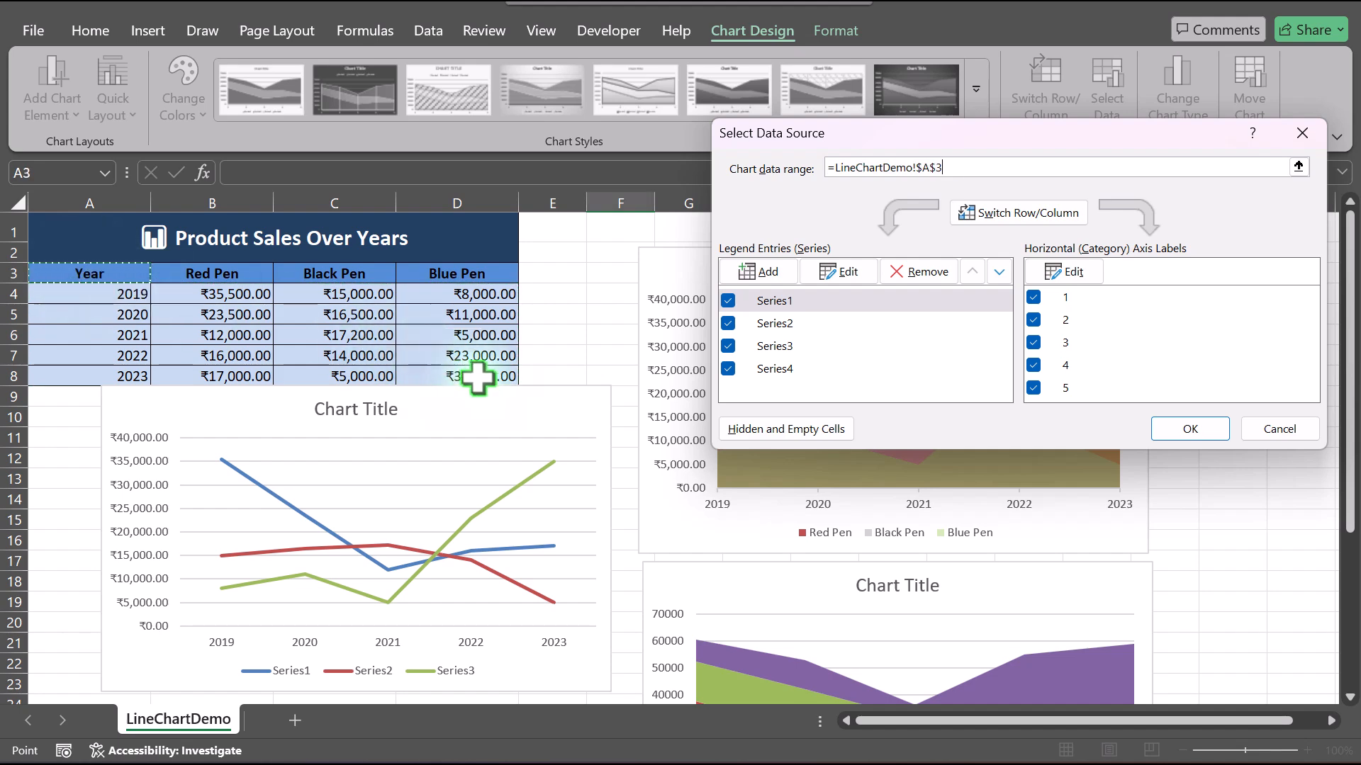
key(Return)
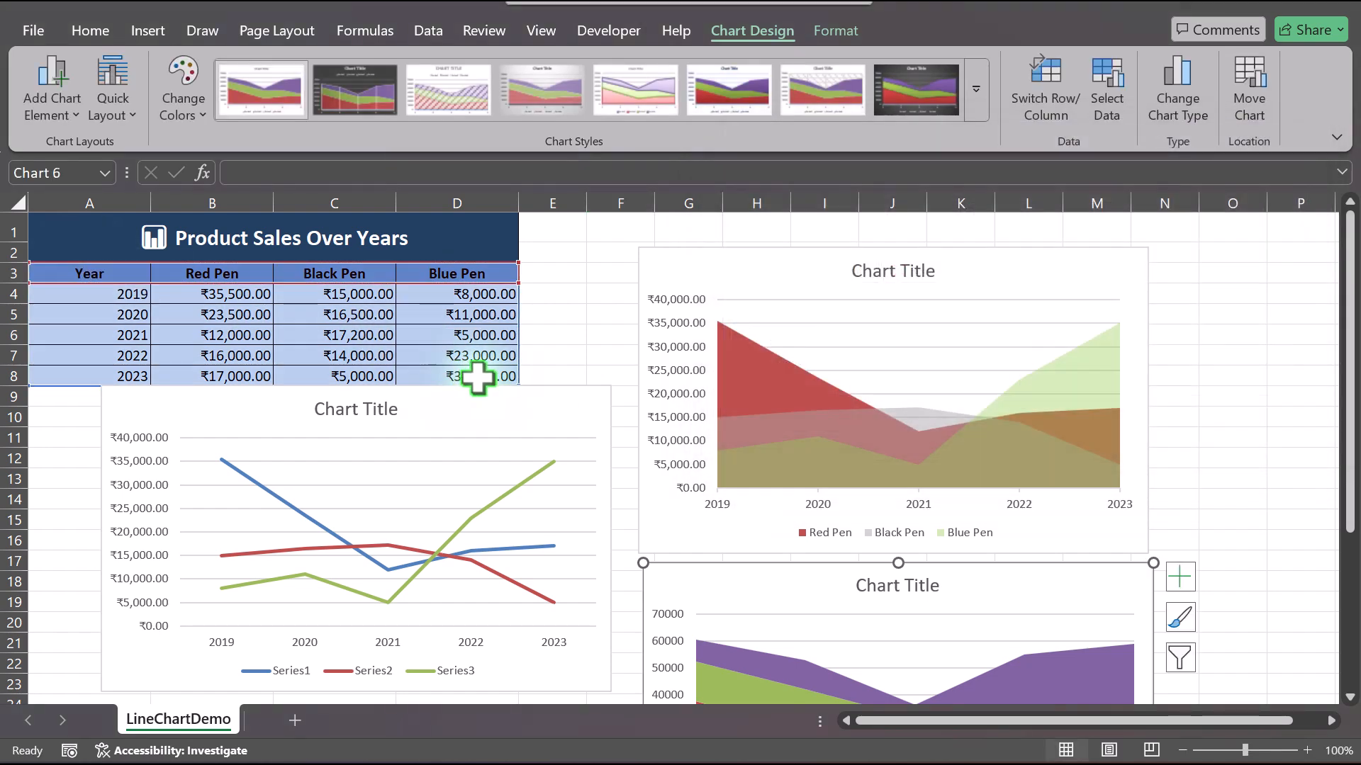
Exclude the Year series from the stacked area chart's data source
scroll(962, 537, down, 4)
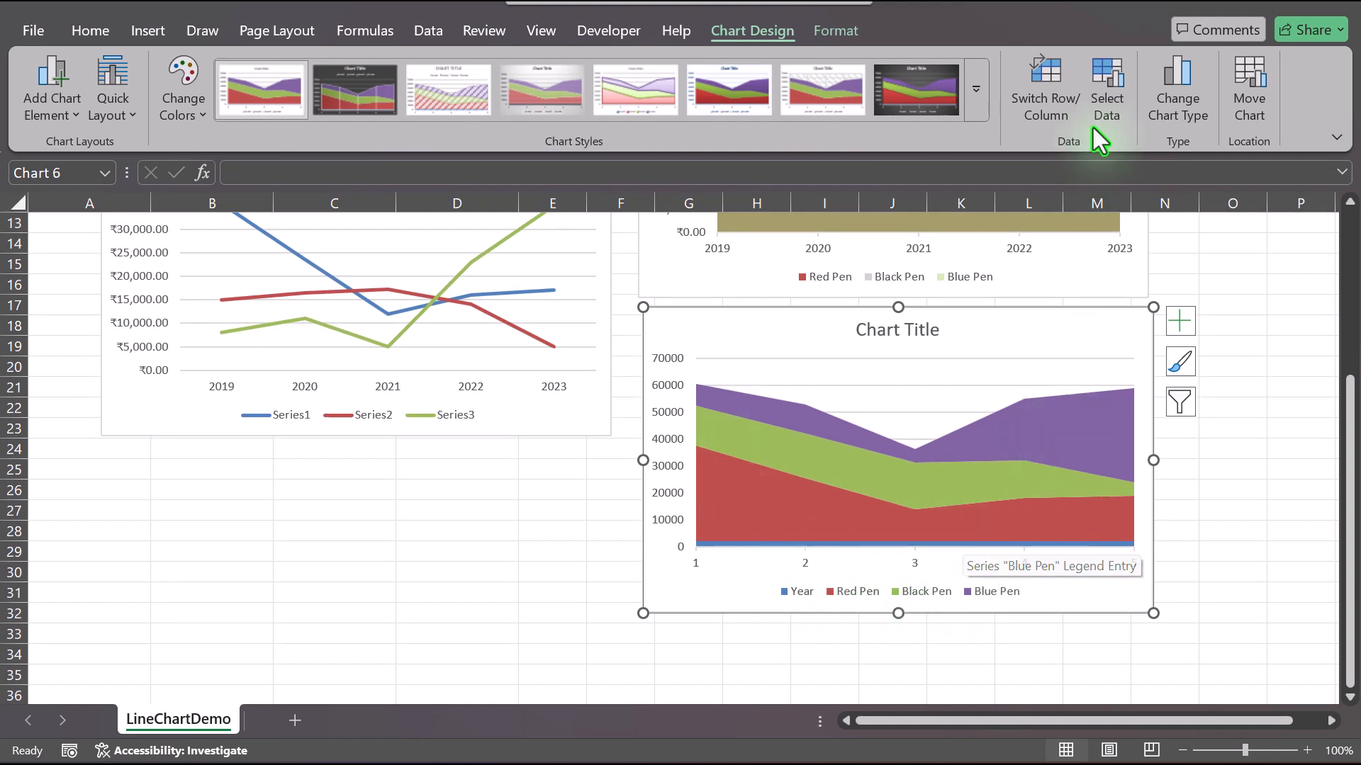
click(1111, 88)
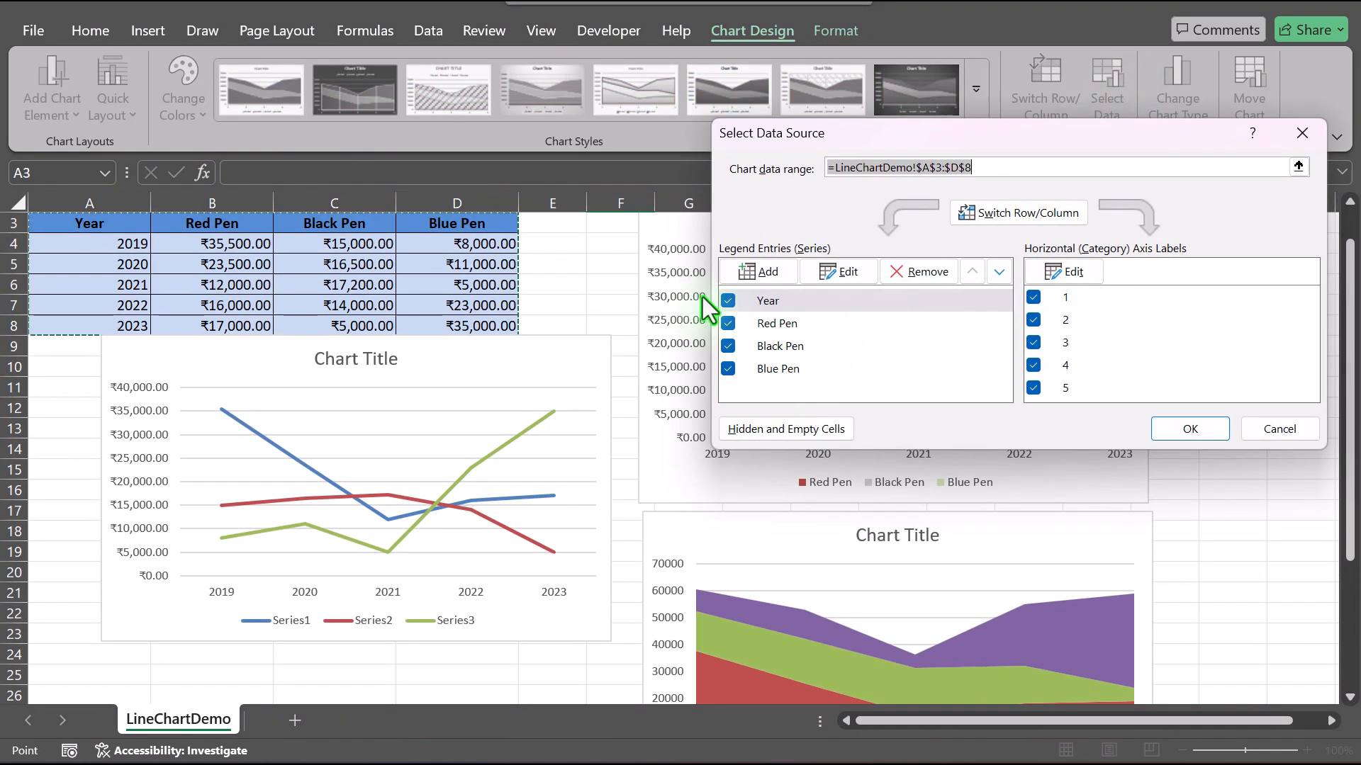
click(728, 300)
Set the stacked area chart's horizontal axis labels to the years in A4:A8 on the LineChartDemo sheet
click(1061, 272)
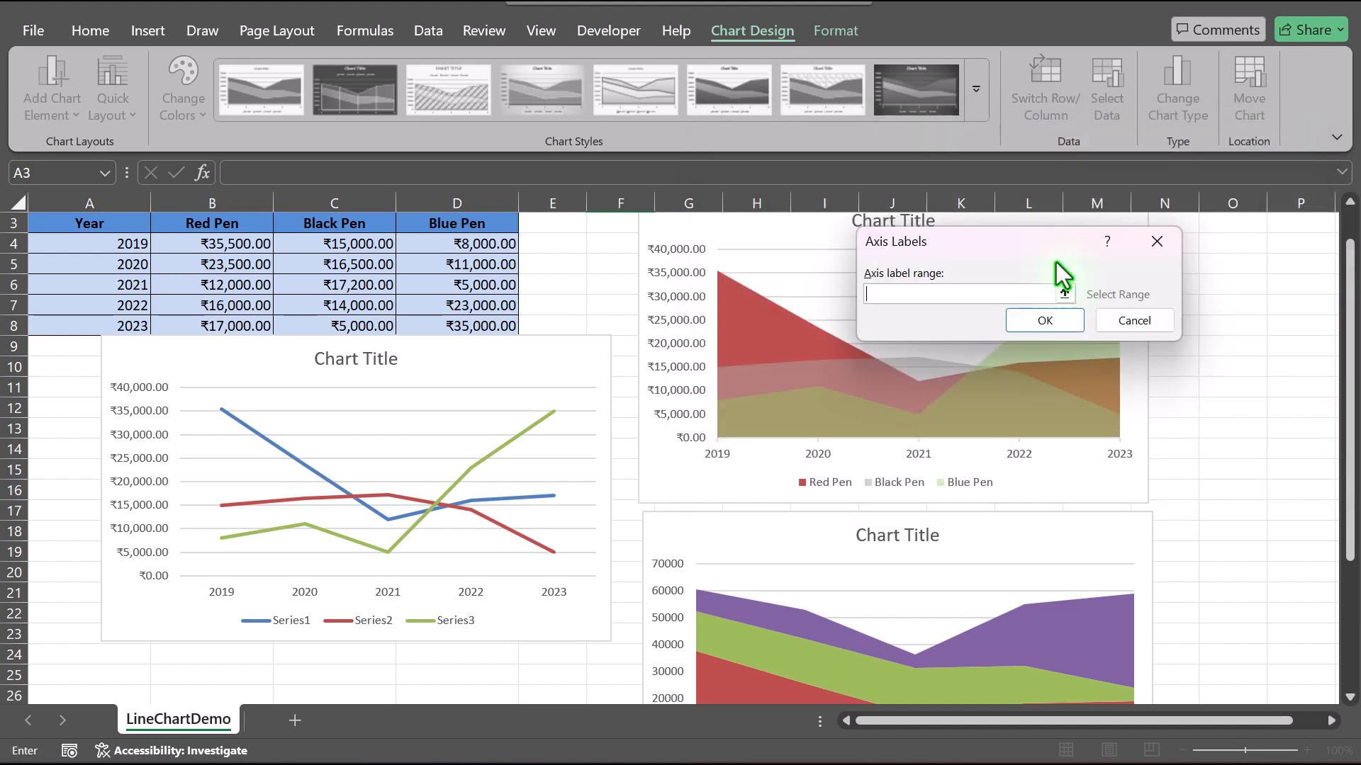
click(1064, 293)
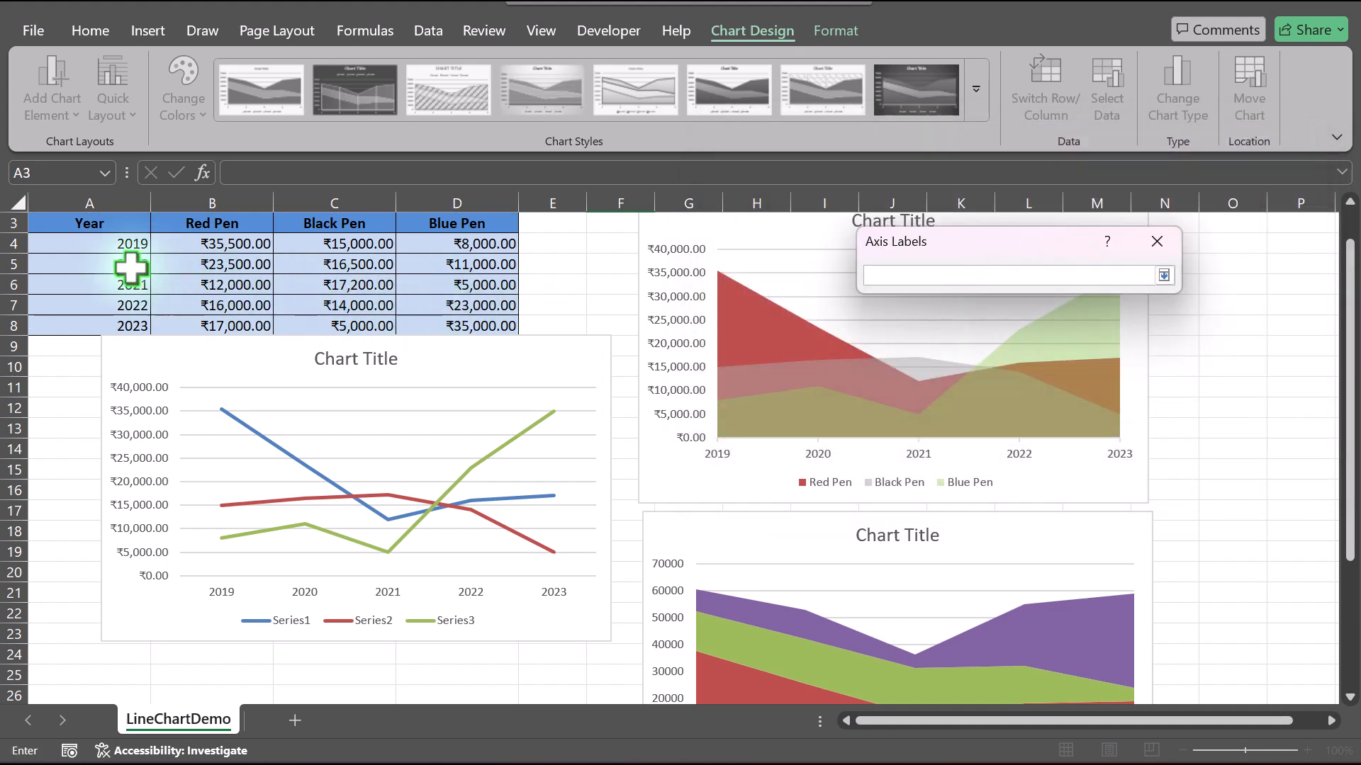
click(117, 244)
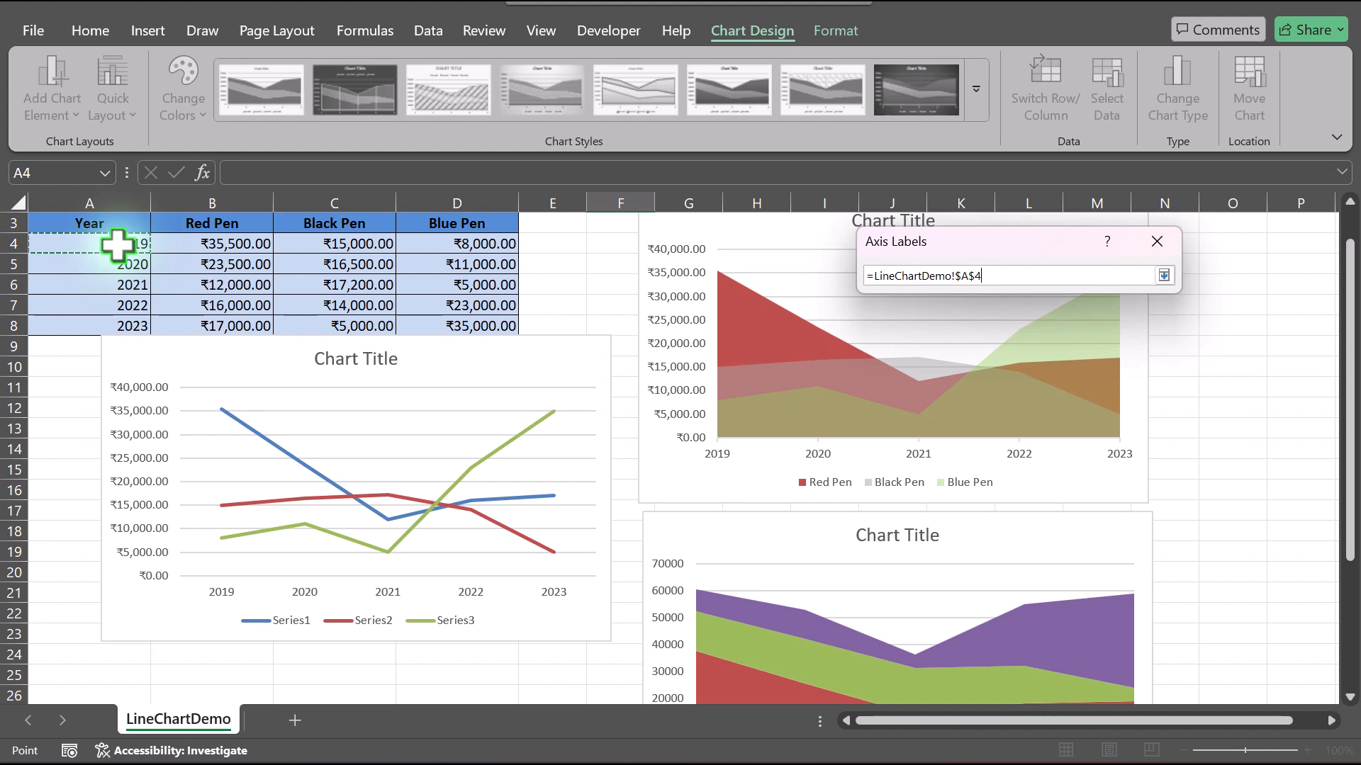
key(ctrl+shift+Down)
key(Return)
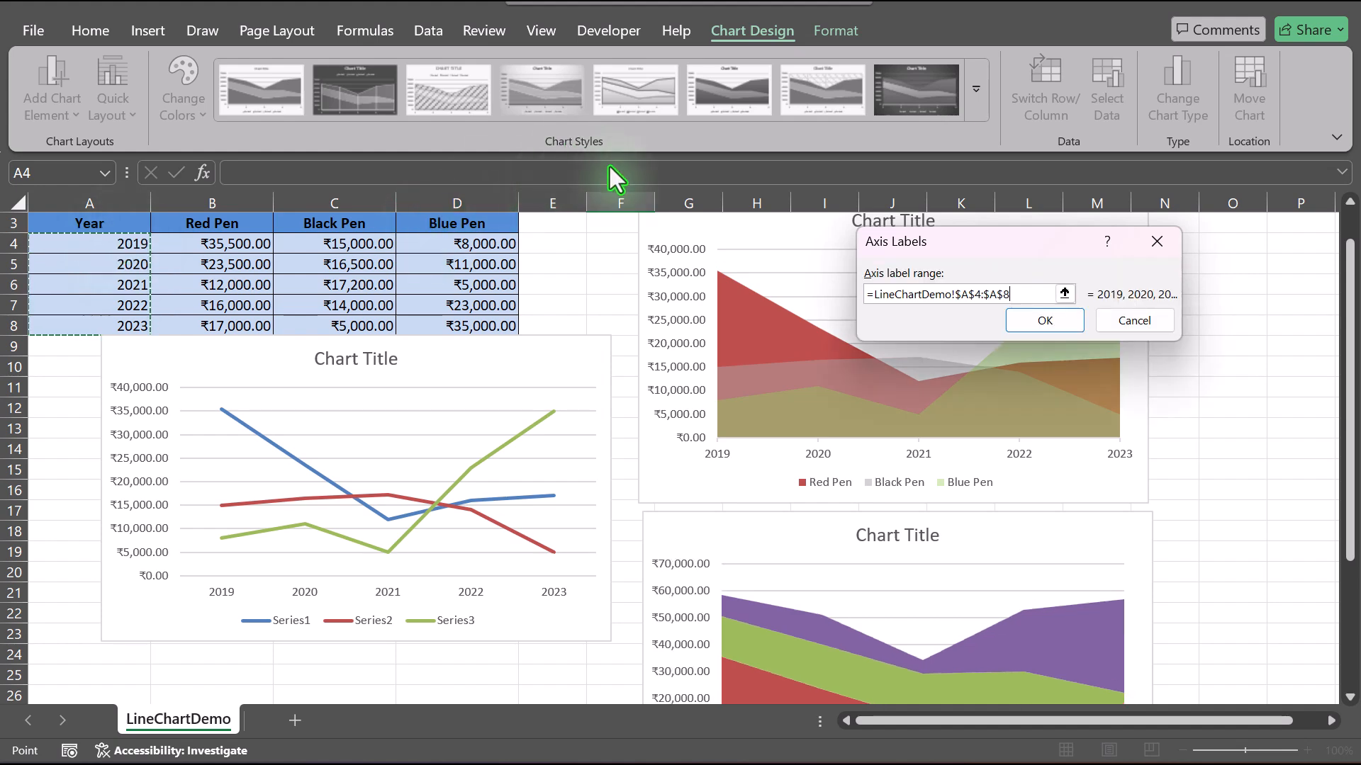
click(1055, 320)
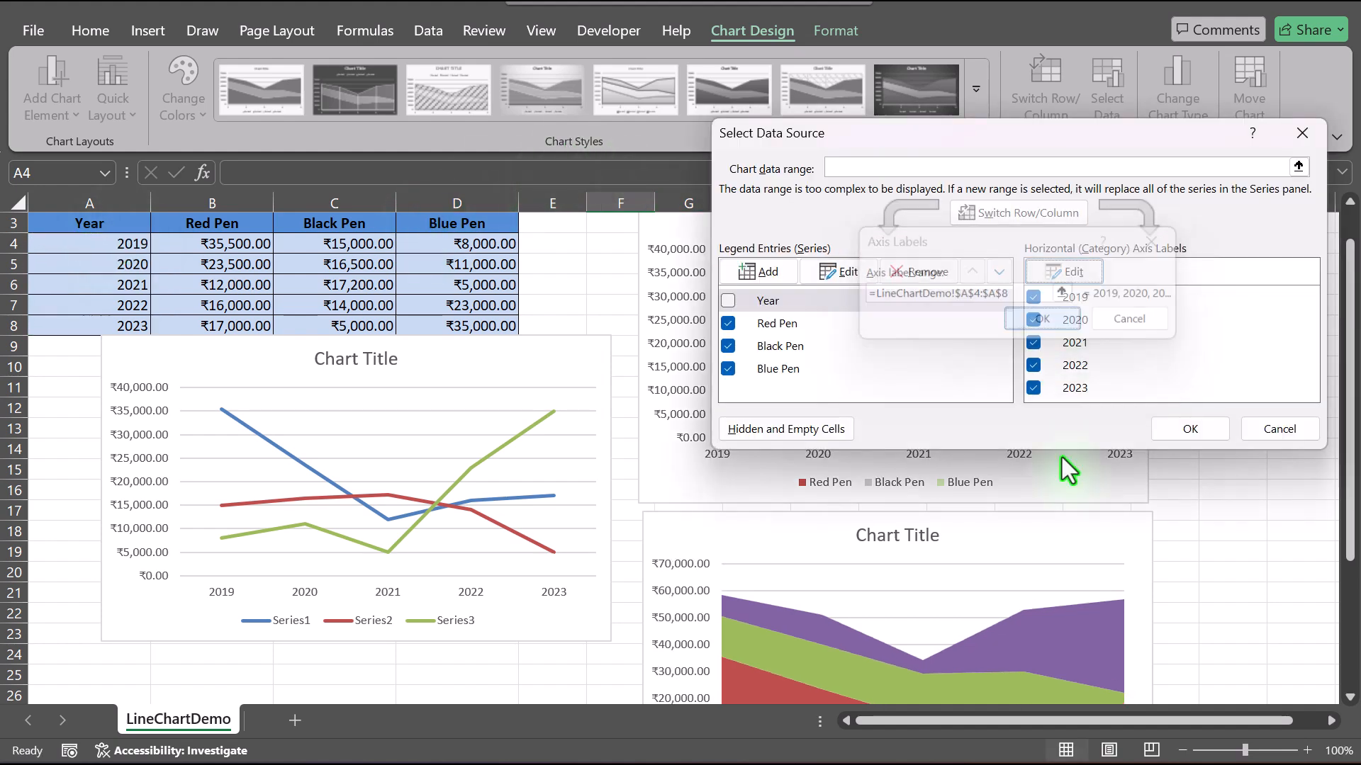
click(1191, 430)
click(1226, 429)
Compare the stacked area chart with the transparent area chart above it
scroll(1269, 527, down, 1)
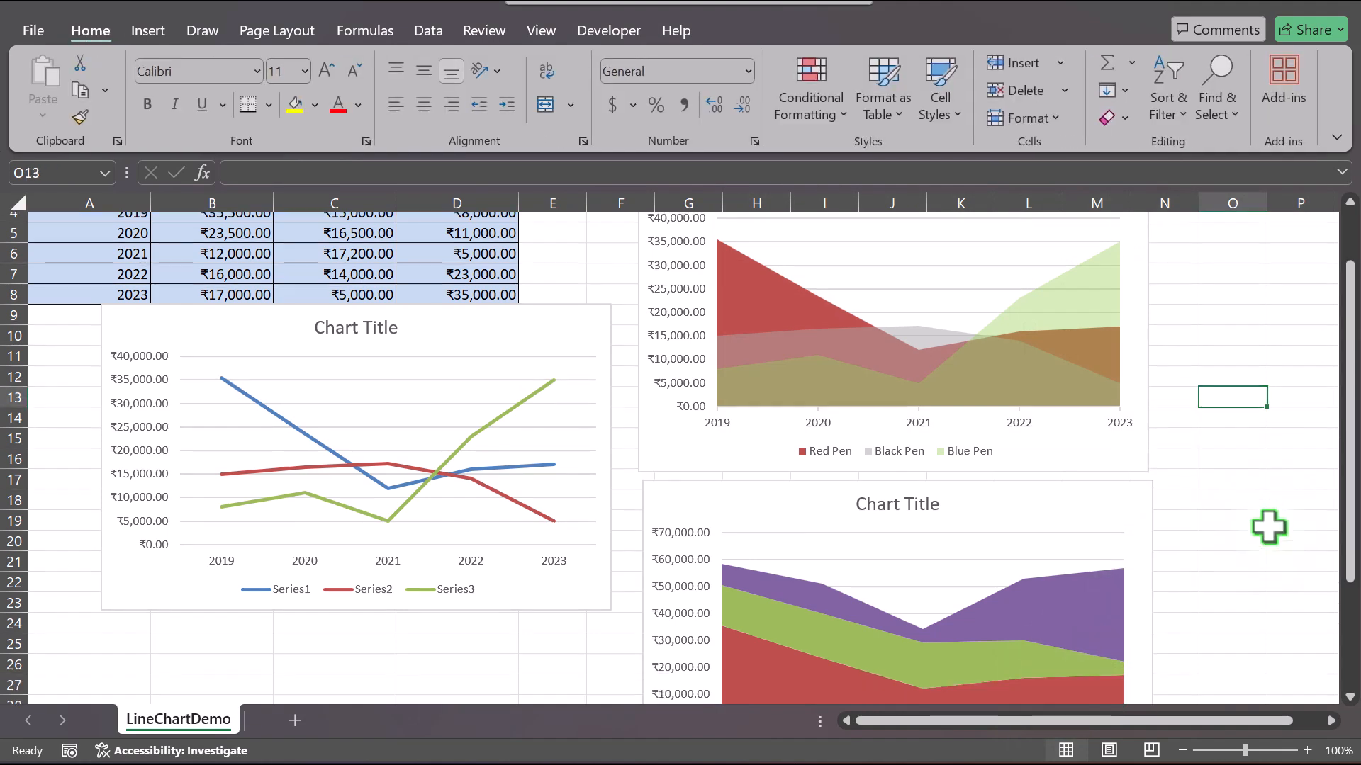
scroll(1269, 527, down, 2)
scroll(1182, 630, up, 3)
scroll(1182, 630, down, 2)
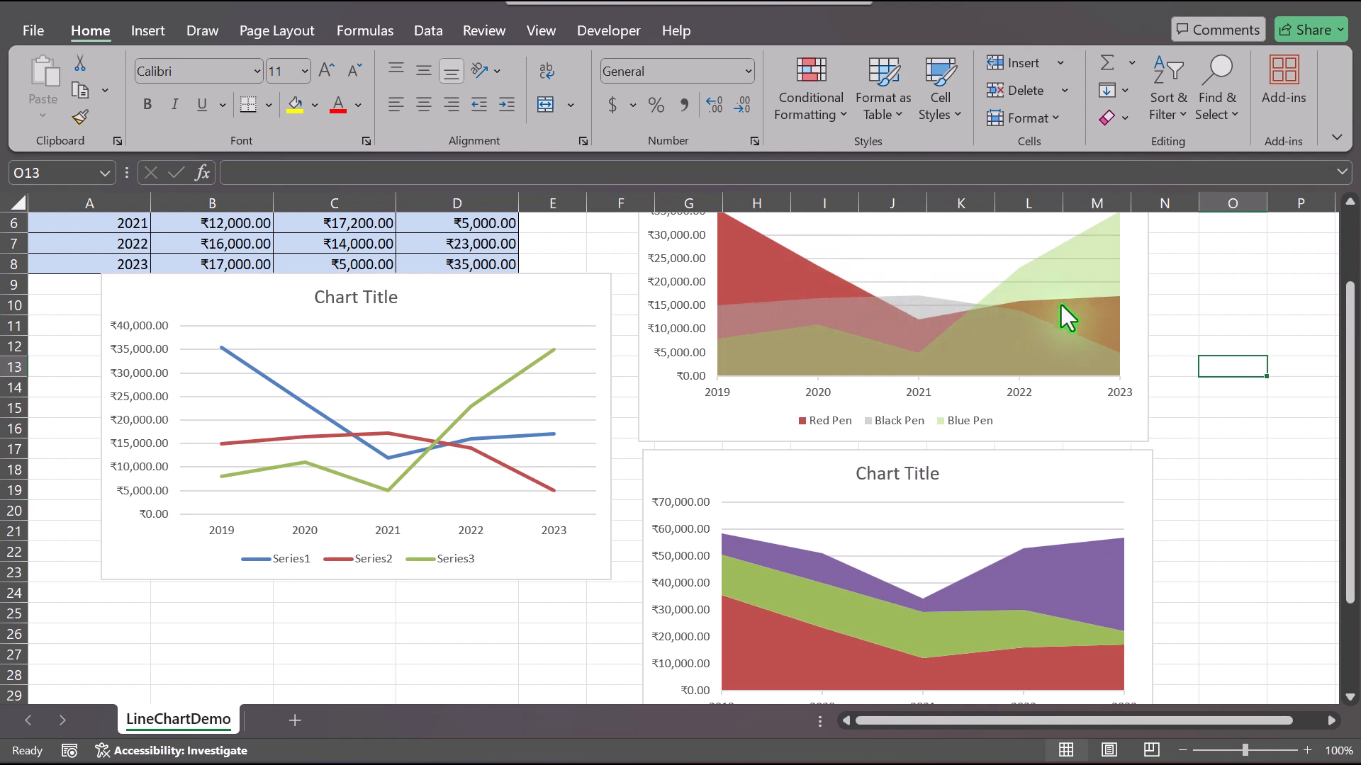
scroll(1063, 556, down, 1)
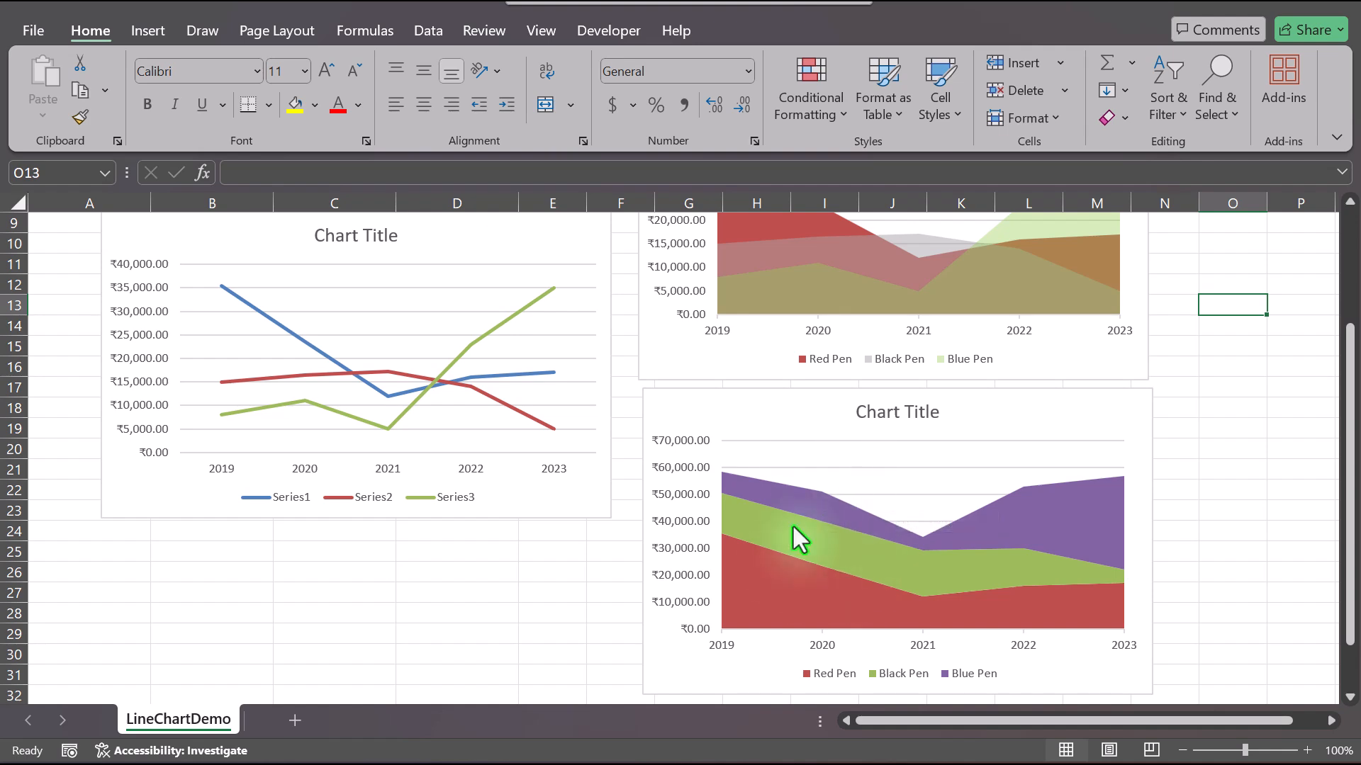
scroll(809, 529, up, 2)
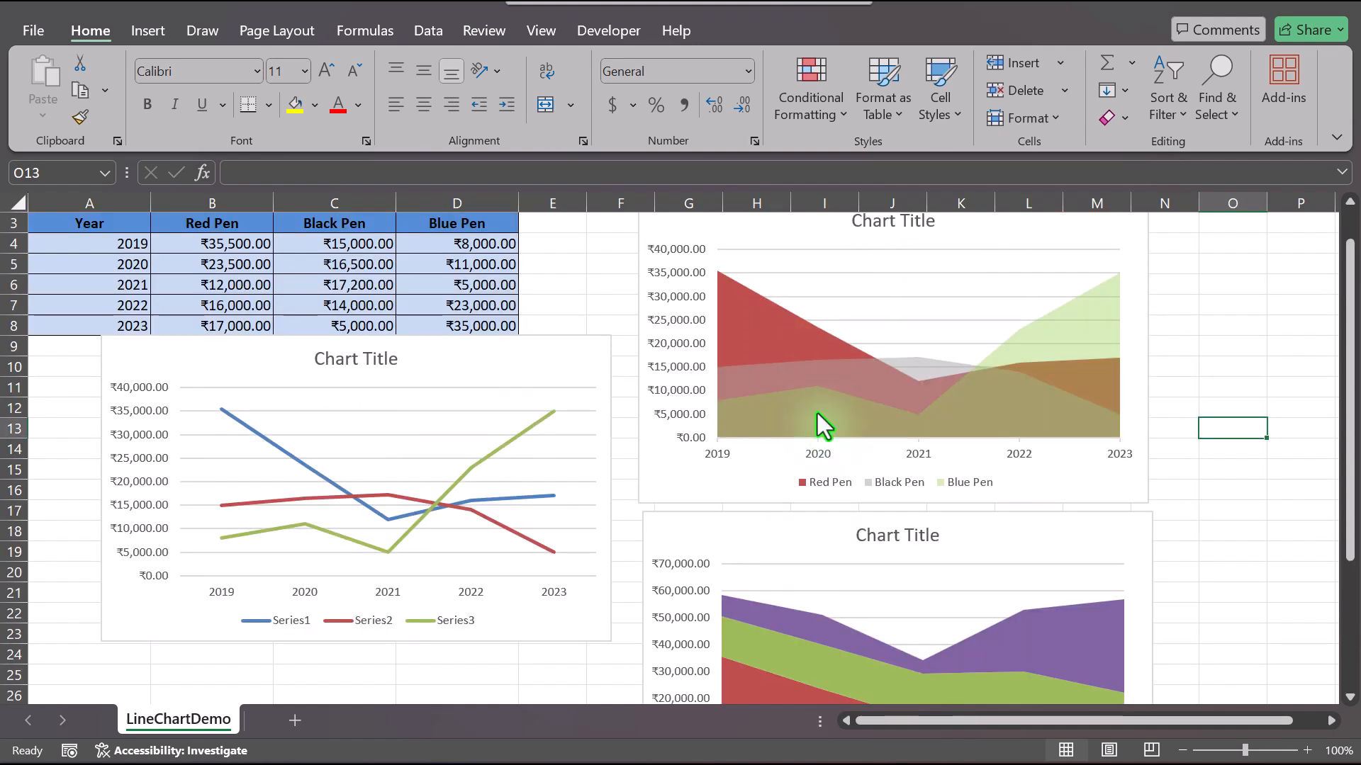
scroll(822, 461, down, 3)
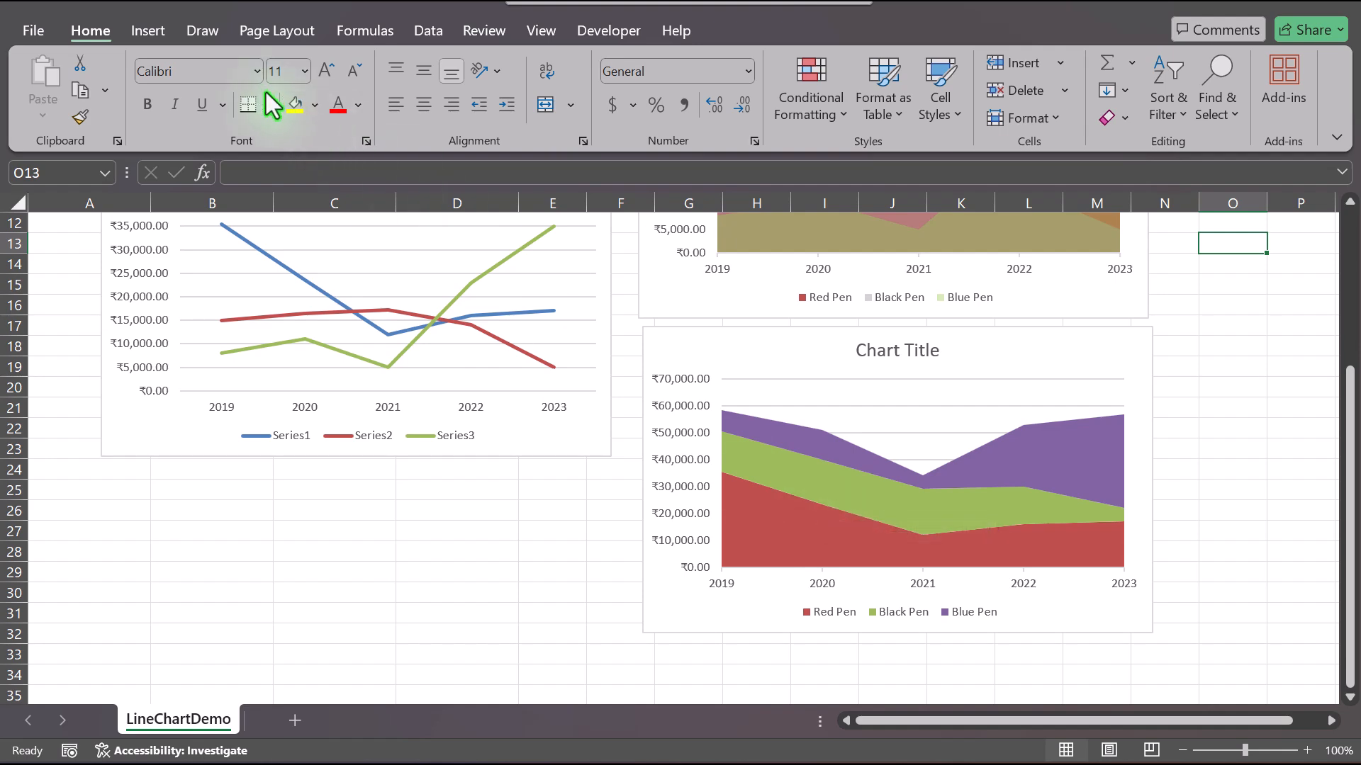
Insert a 2-D 100% stacked area chart from the range A4:D8 and place it directly below the line chart
scroll(440, 436, up, 4)
click(77, 301)
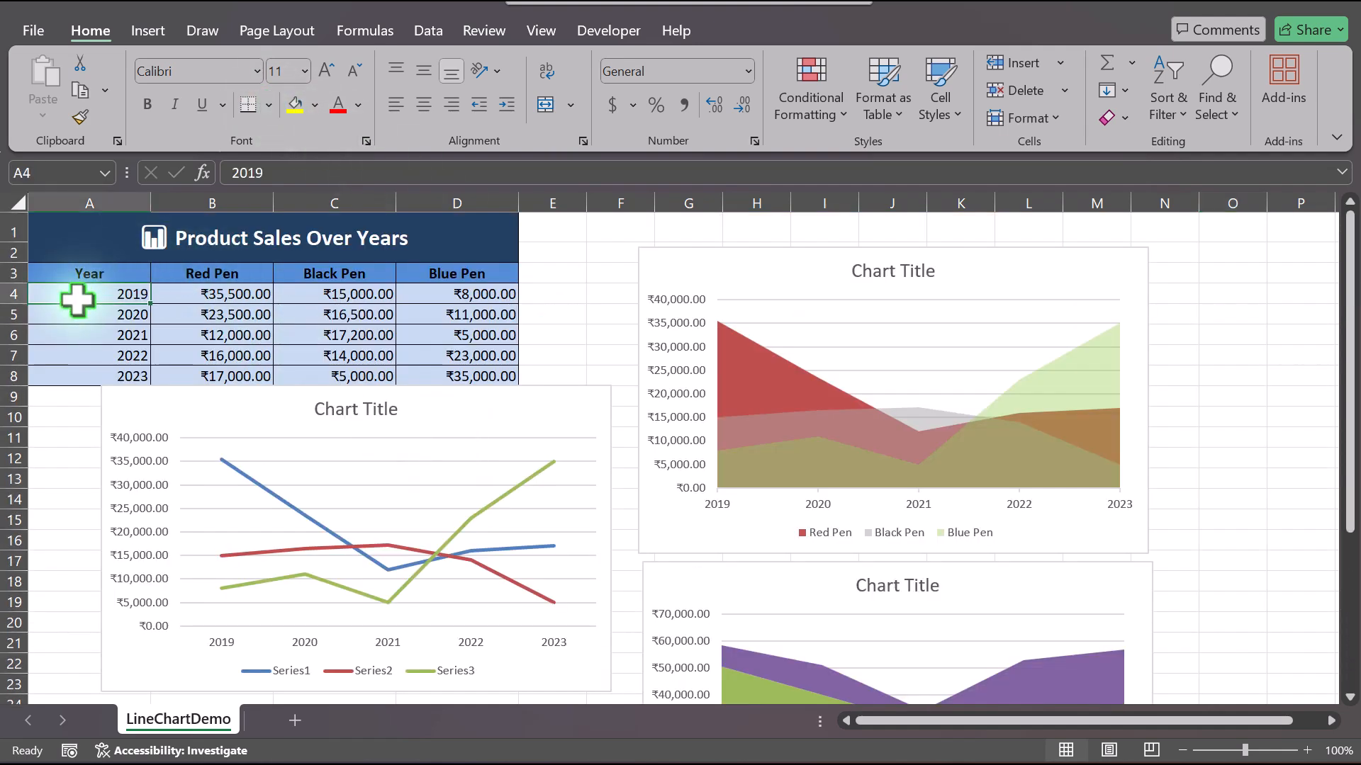
drag(76, 301, 457, 376)
click(140, 31)
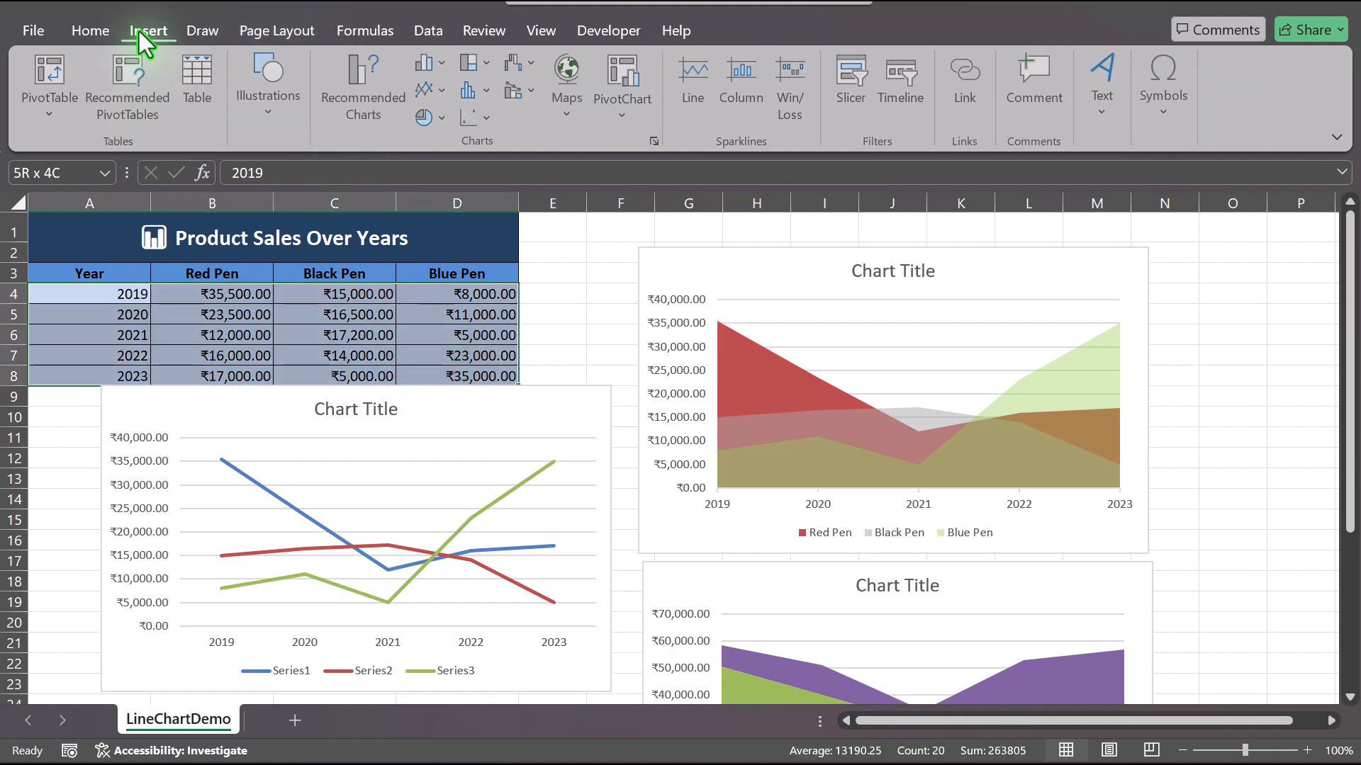
click(434, 90)
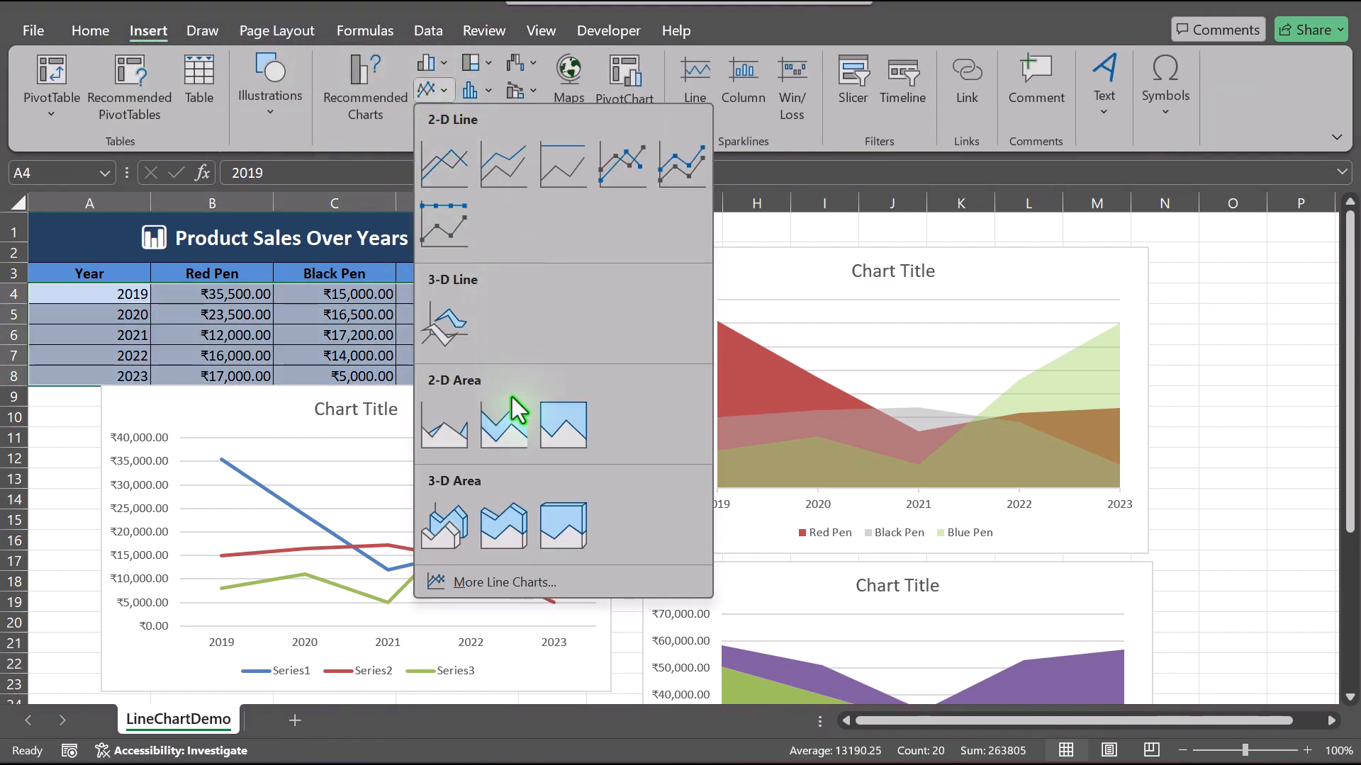
click(563, 446)
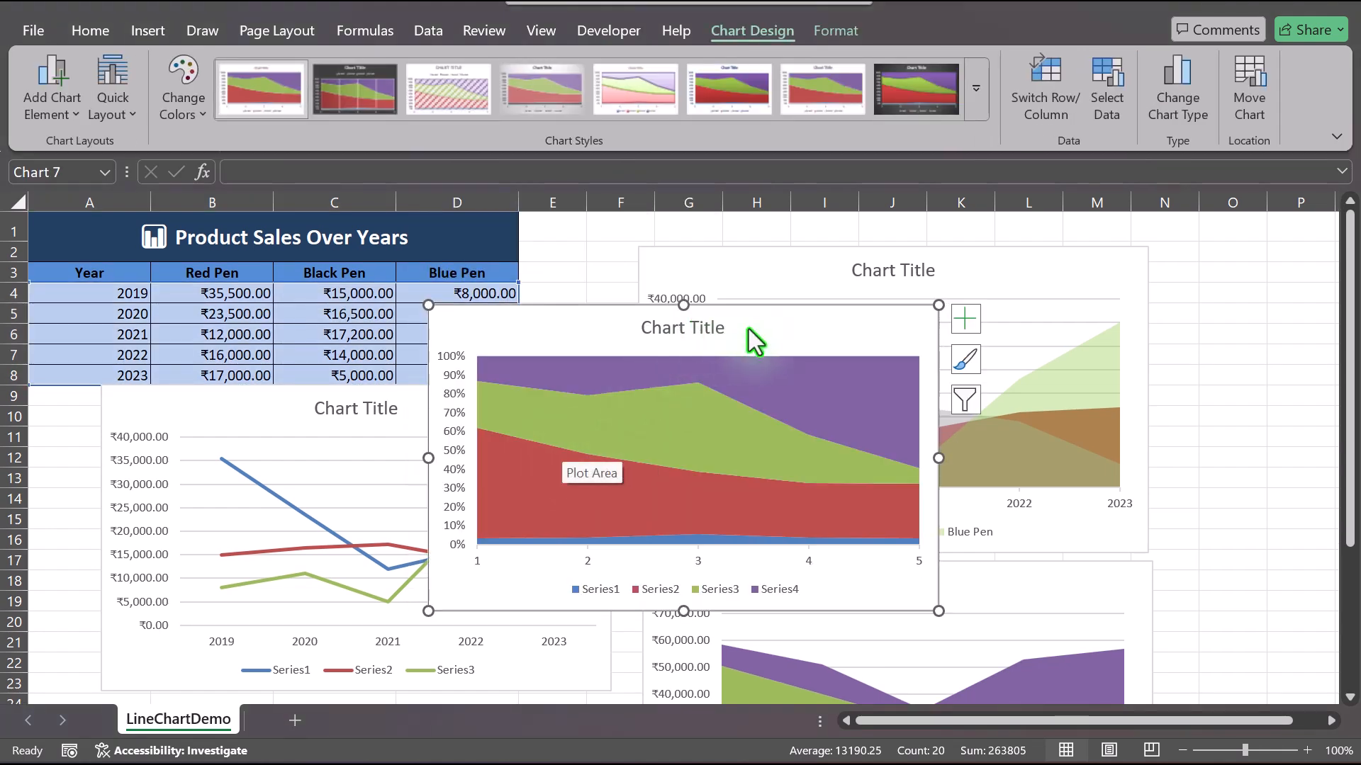
drag(749, 329, 419, 629)
Examine the 100% stacked area chart and compare it with the standard area chart, including its Blue Pen series, and the stacked area chart
scroll(653, 532, down, 3)
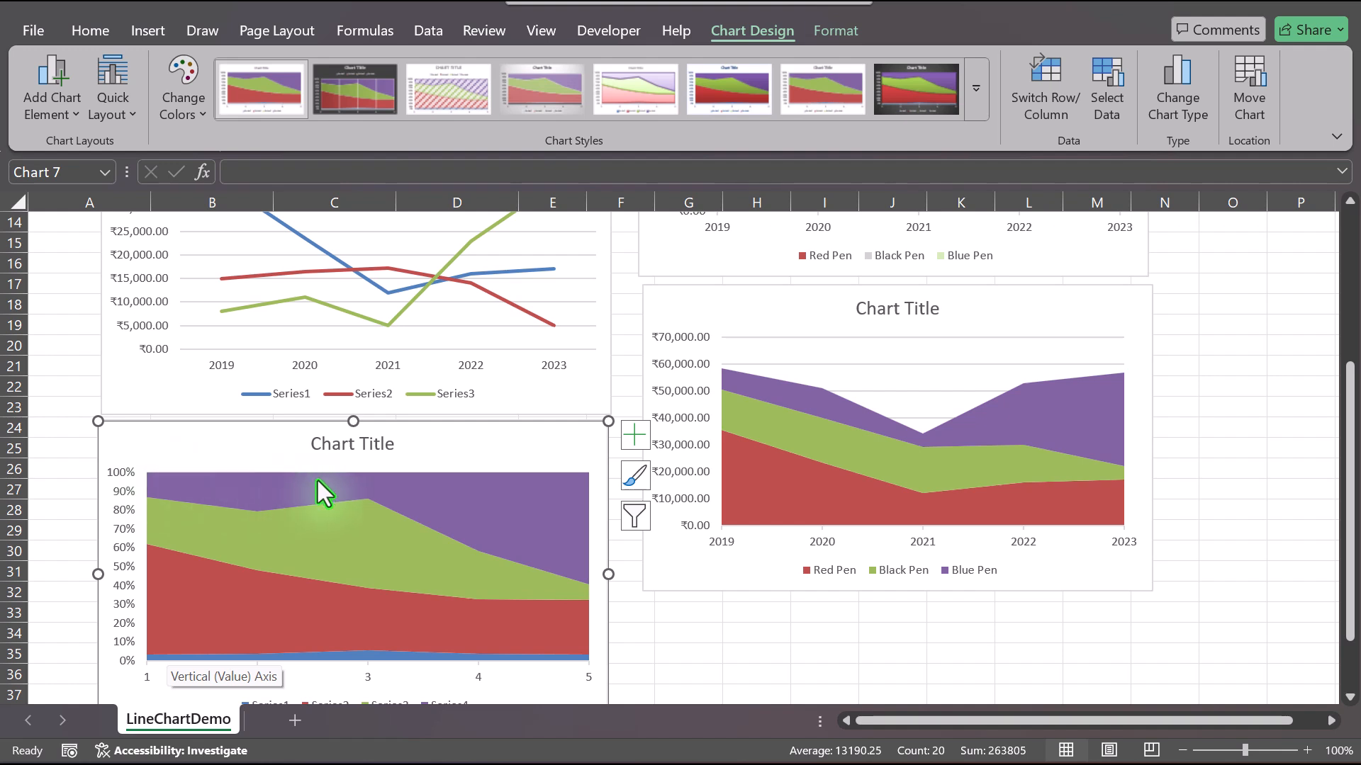
scroll(489, 524, down, 1)
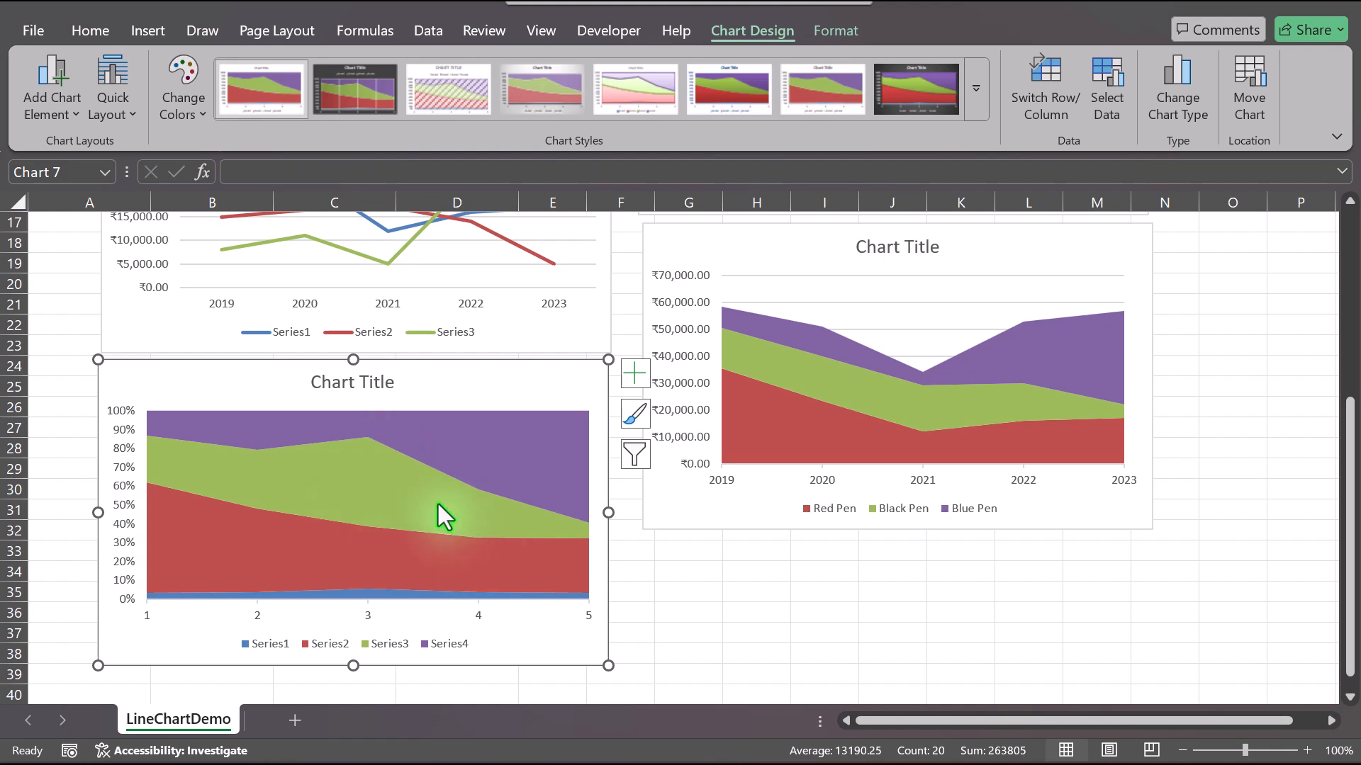
scroll(774, 646, up, 3)
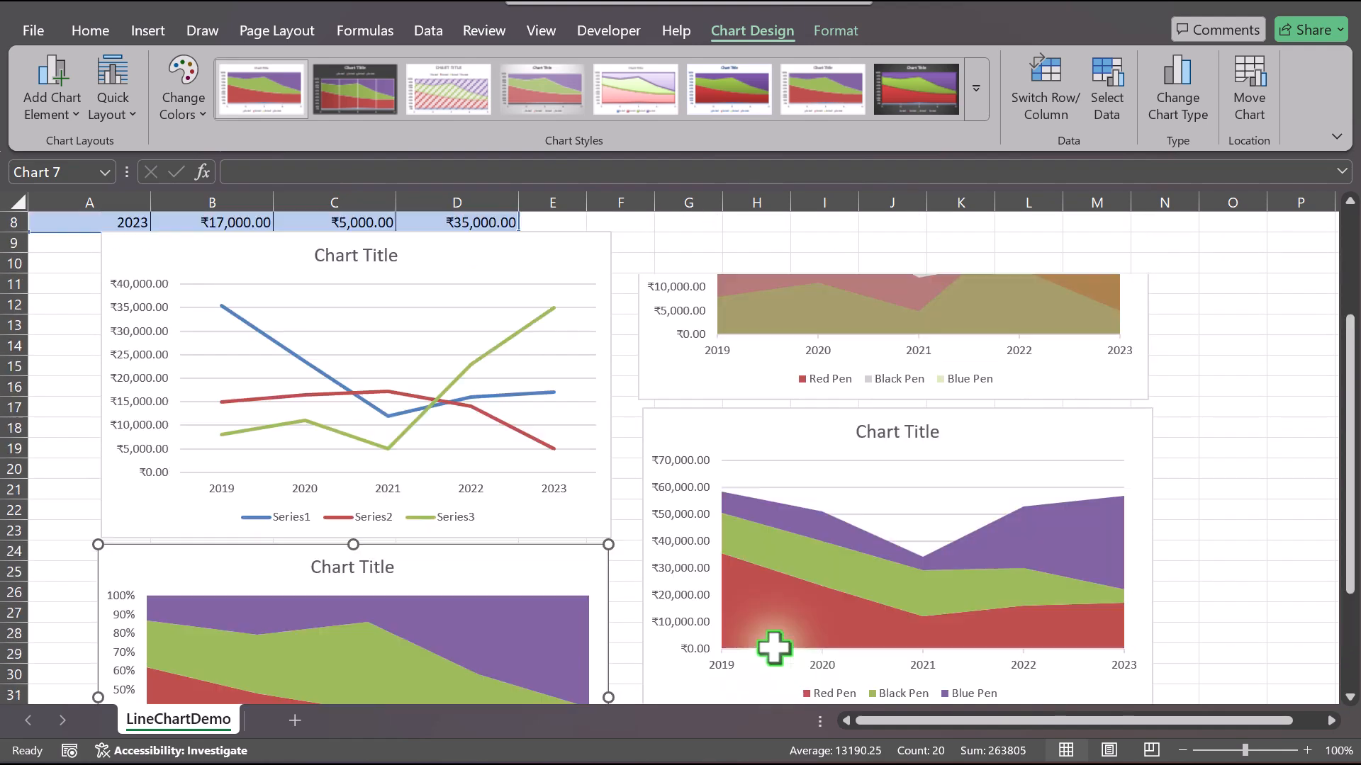
scroll(774, 648, up, 3)
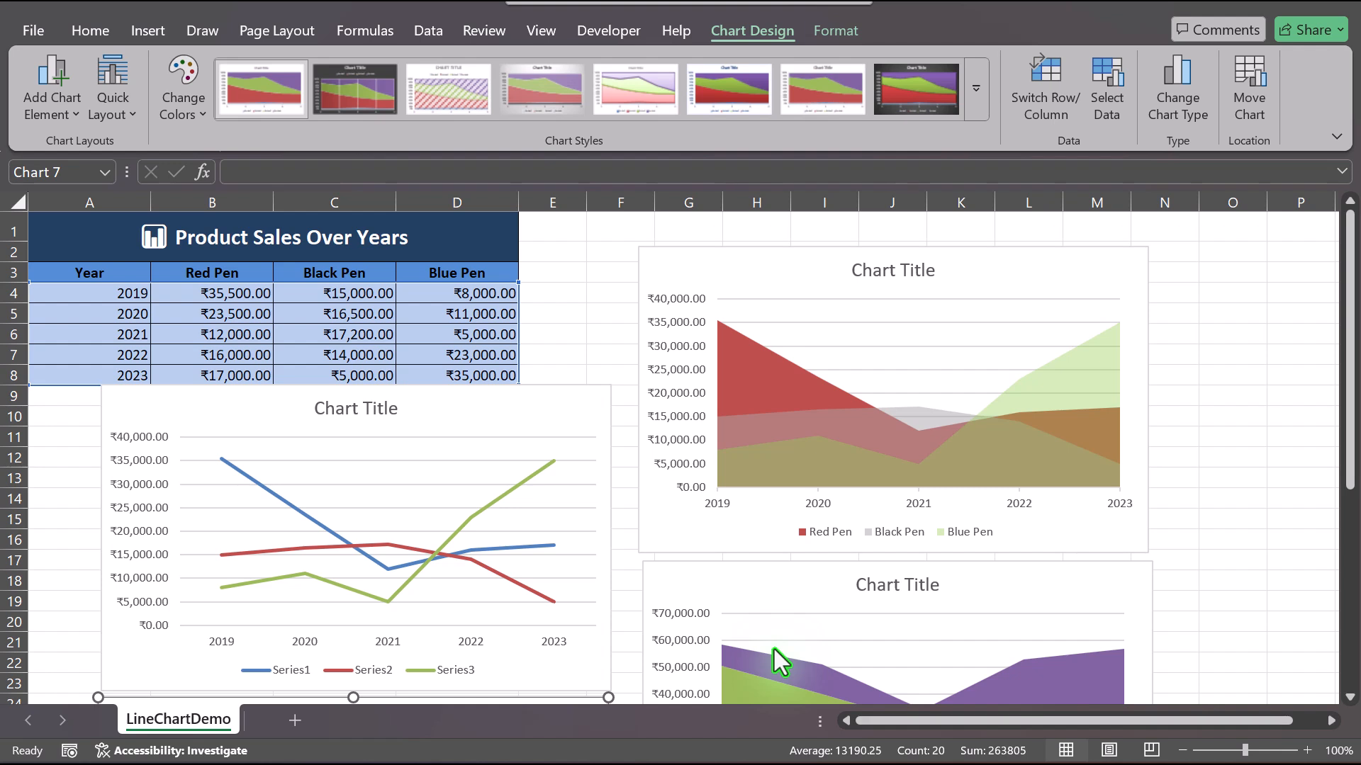
click(802, 469)
click(802, 469)
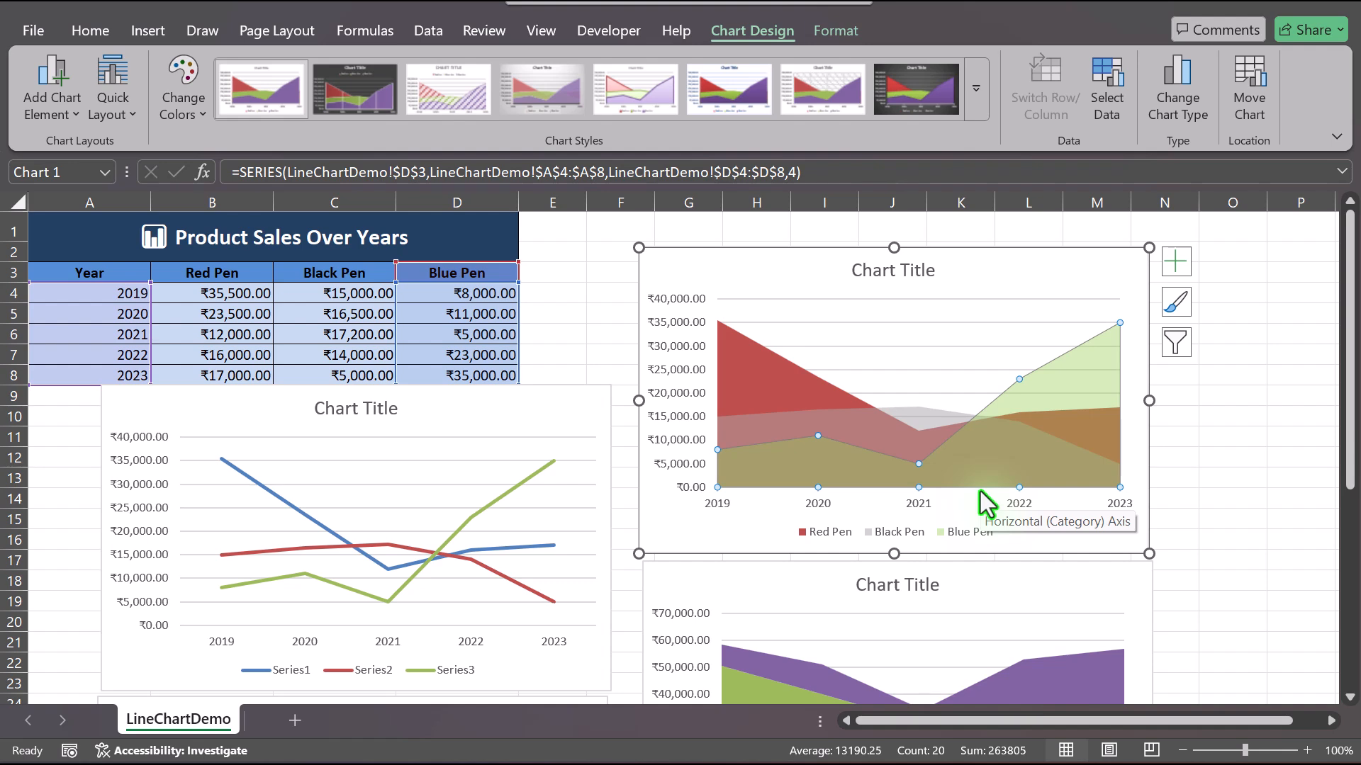
scroll(980, 491, down, 3)
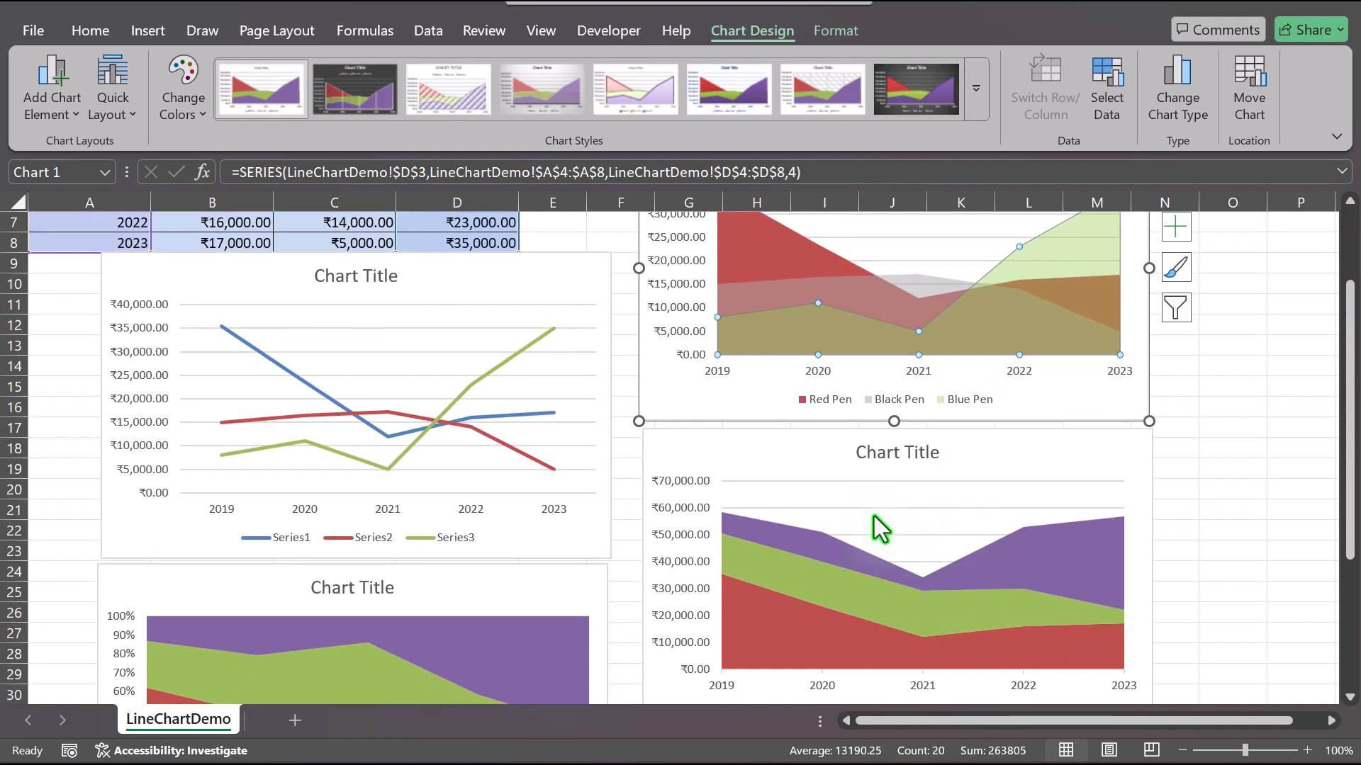
scroll(858, 557, up, 2)
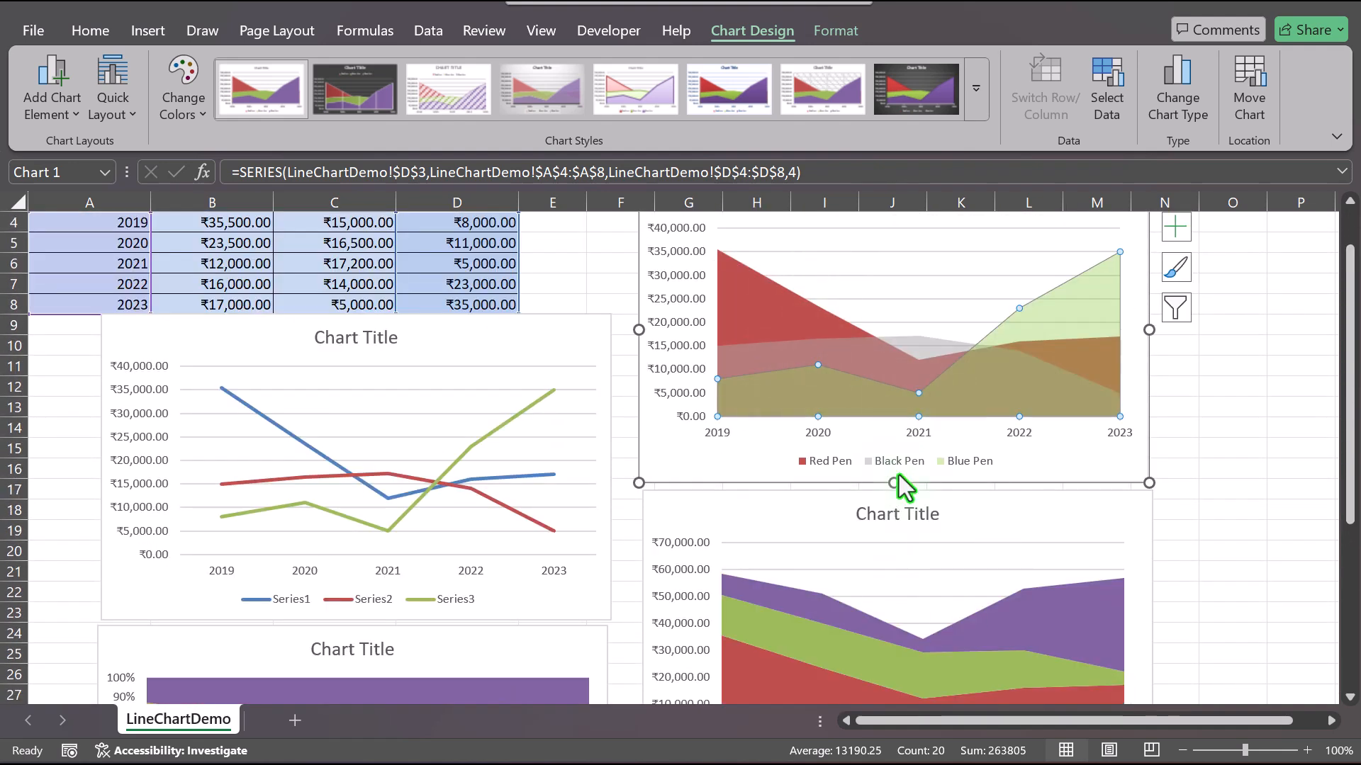
scroll(898, 482, down, 2)
scroll(897, 487, down, 2)
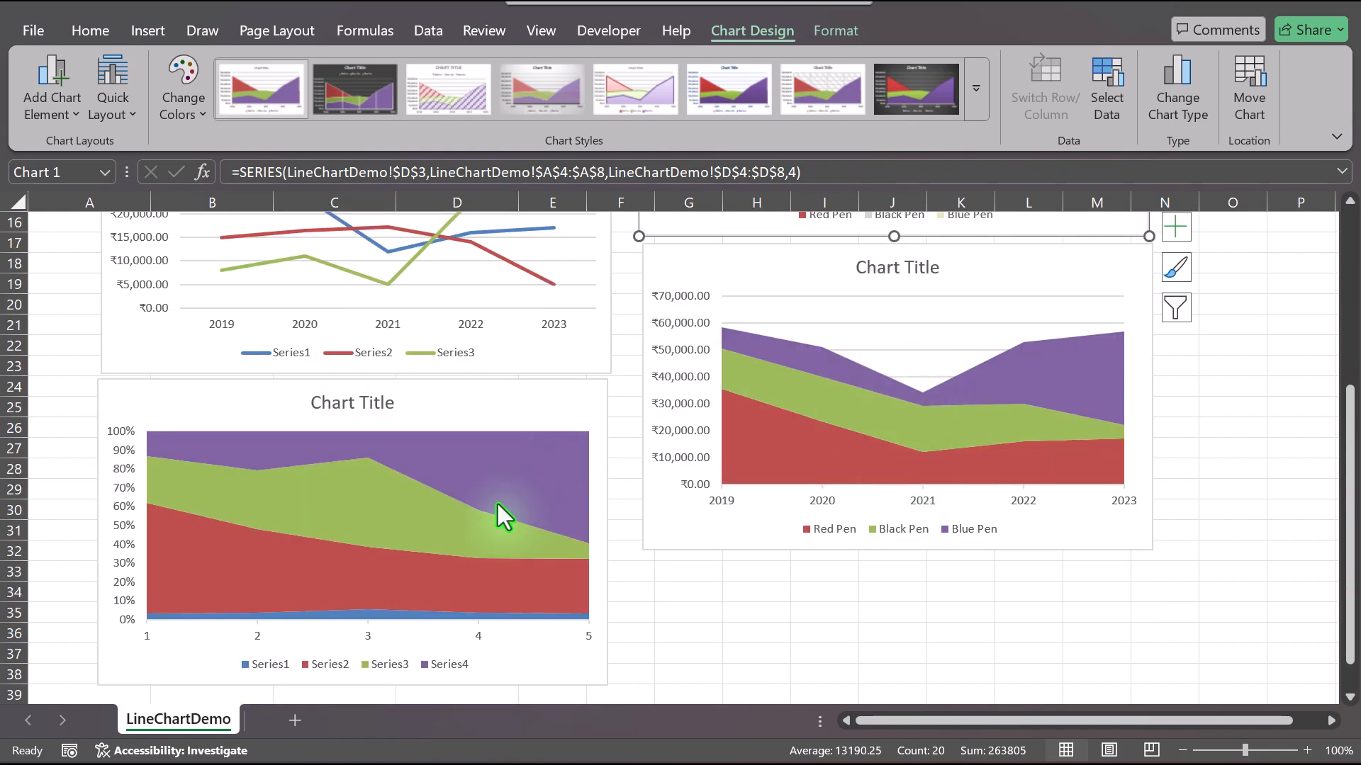